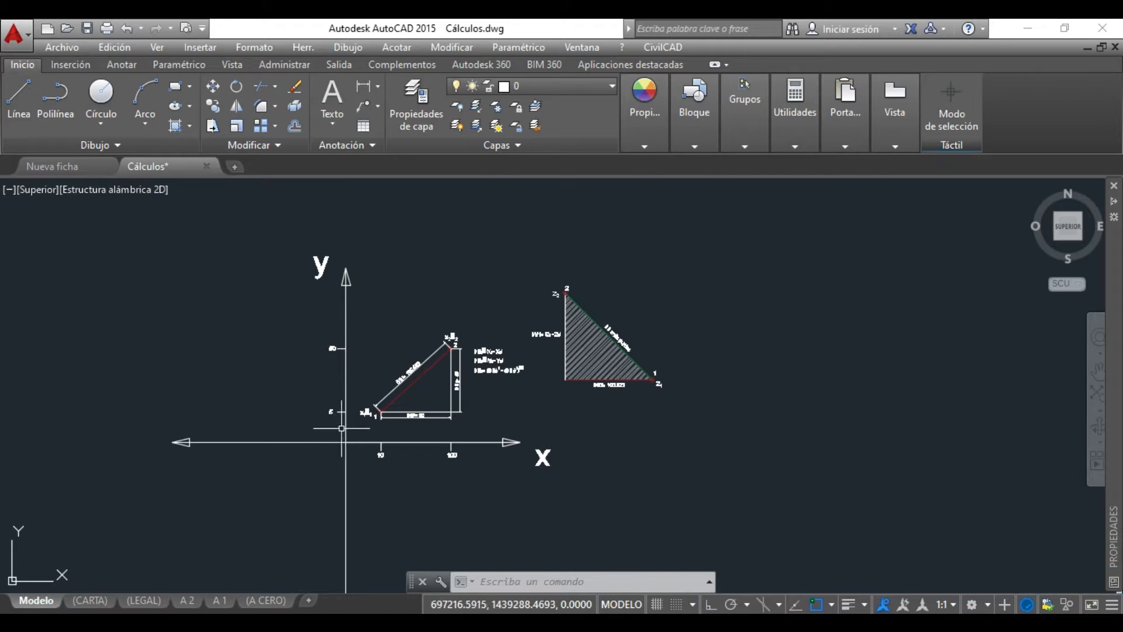
# Examine the XY diagram of points 1 and 2, its horizontal distance dimensions and the DH formulas beside it.
pyautogui.scroll(2, 310, 392)
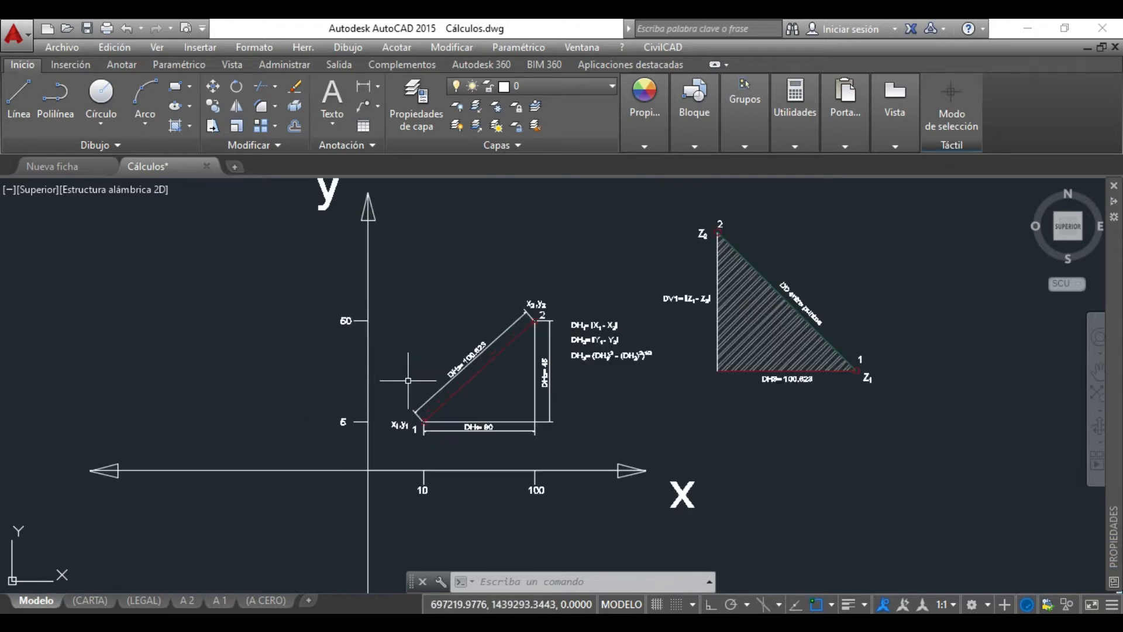
pyautogui.scroll(2, 411, 380)
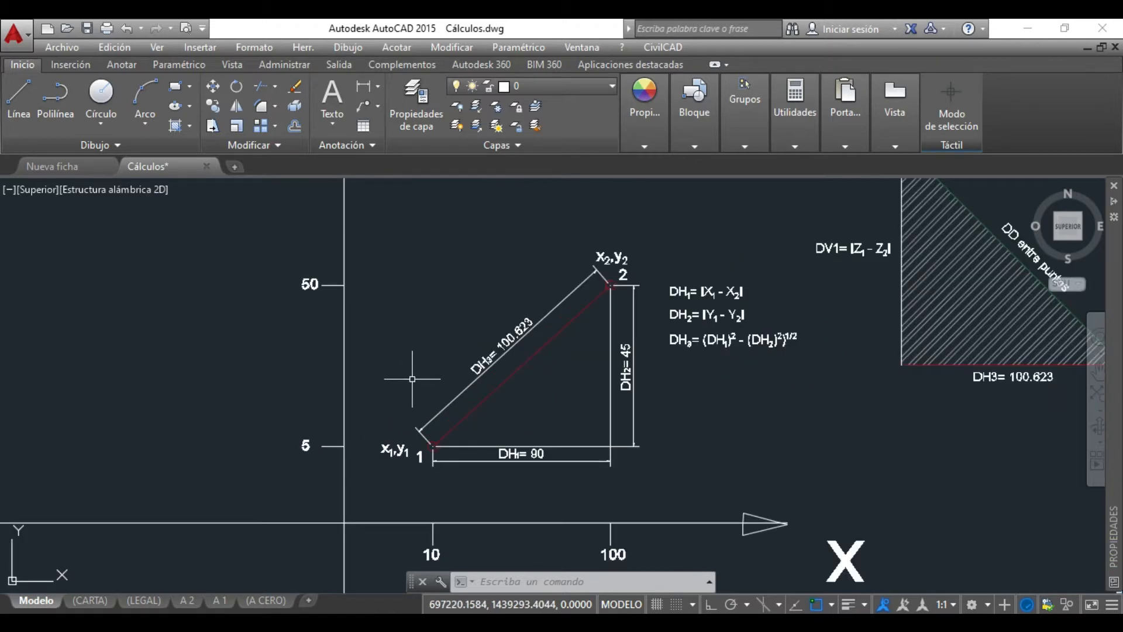
pyautogui.scroll(2, 403, 377)
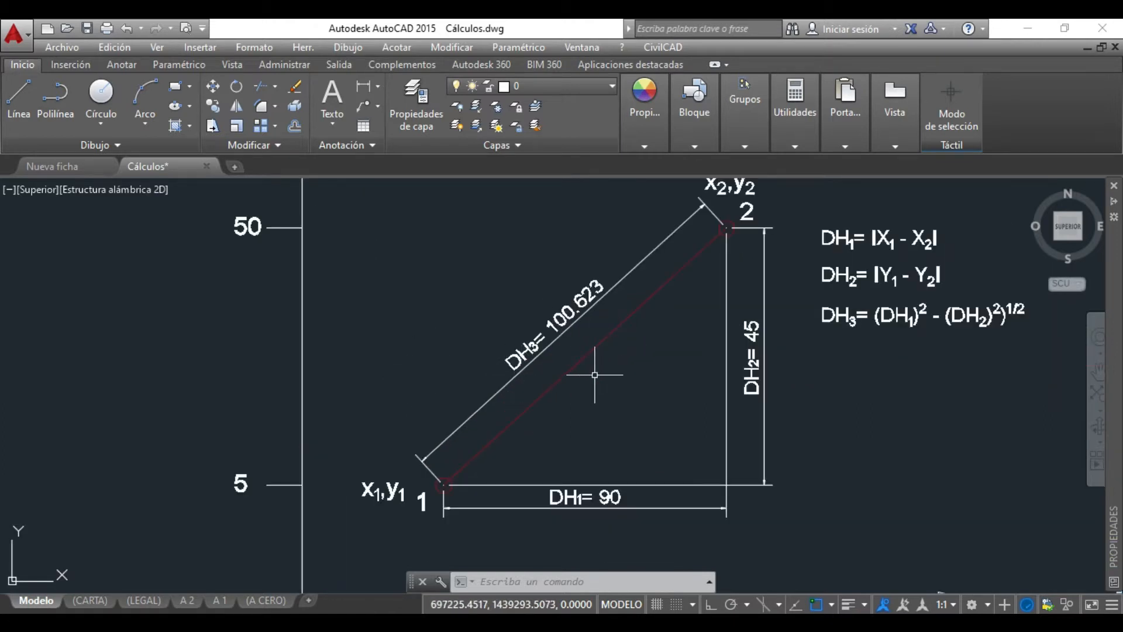
pyautogui.scroll(-6, 333, 381)
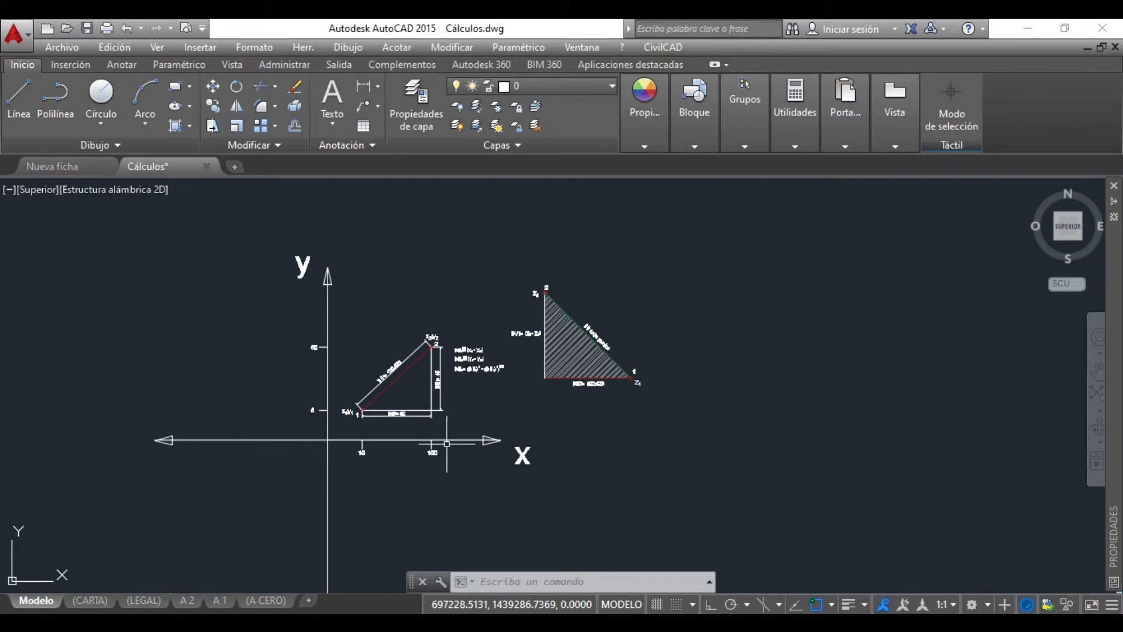
pyautogui.scroll(2, 414, 384)
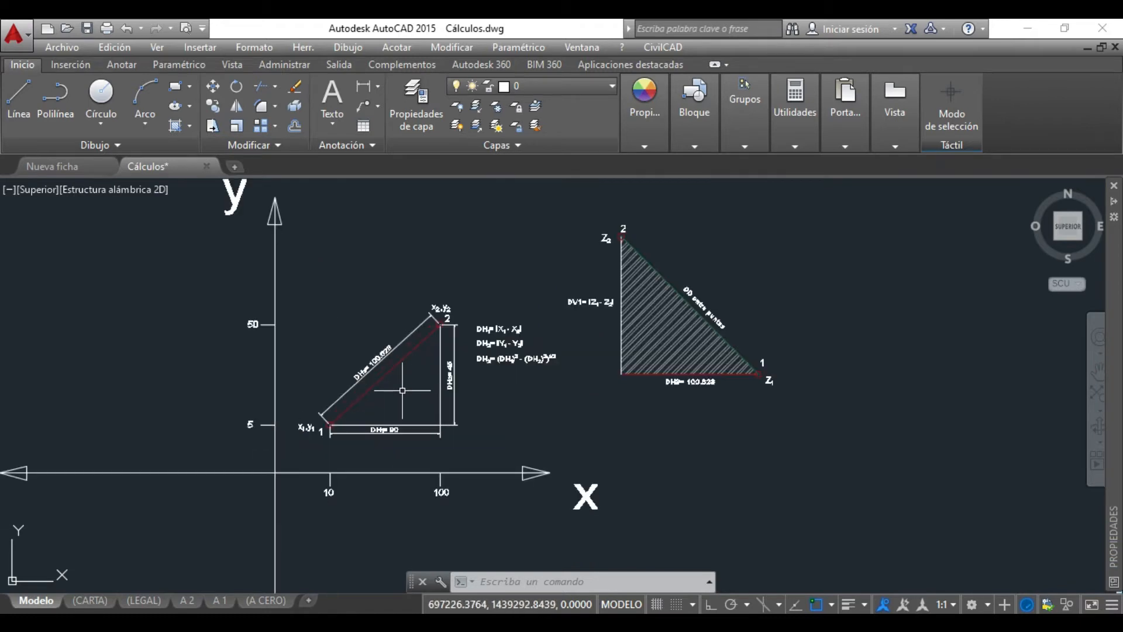
pyautogui.scroll(2, 403, 392)
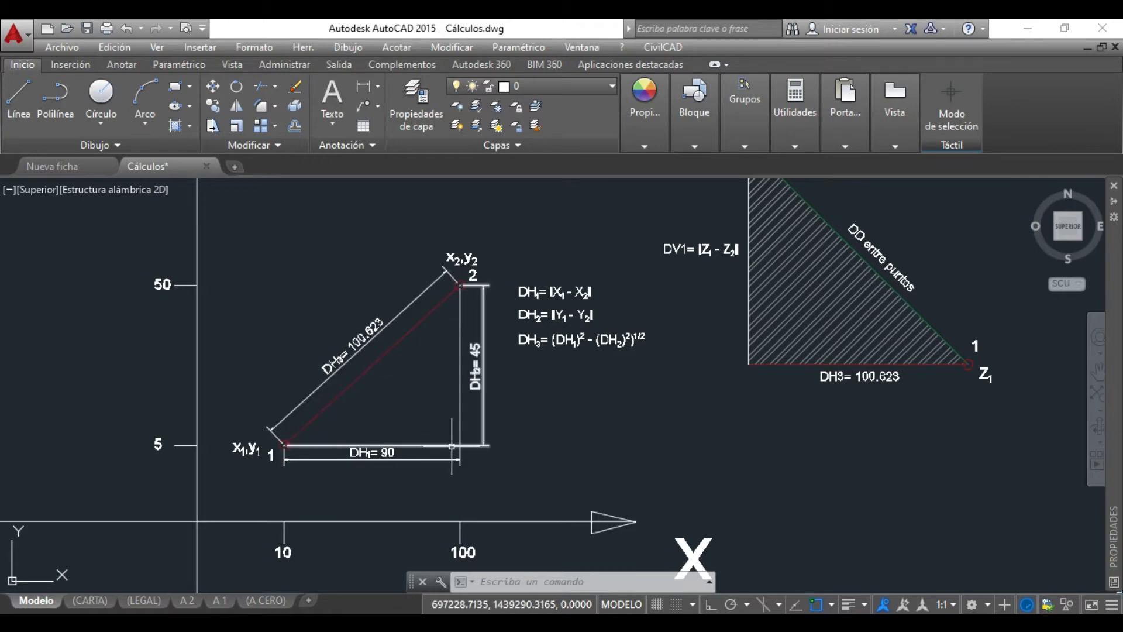
pyautogui.scroll(2, 359, 449)
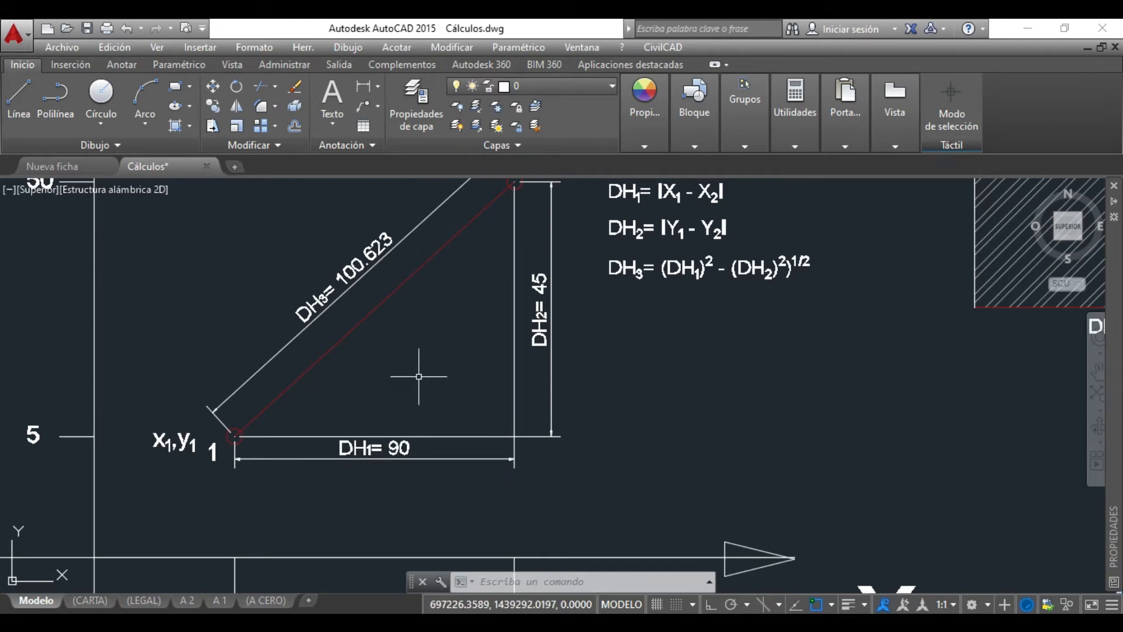
pyautogui.moveTo(438, 314)
pyautogui.mouseDown()
pyautogui.moveTo(416, 391)
pyautogui.moveTo(388, 401)
pyautogui.moveTo(408, 400)
pyautogui.mouseUp()
pyautogui.scroll(2, 408, 400)
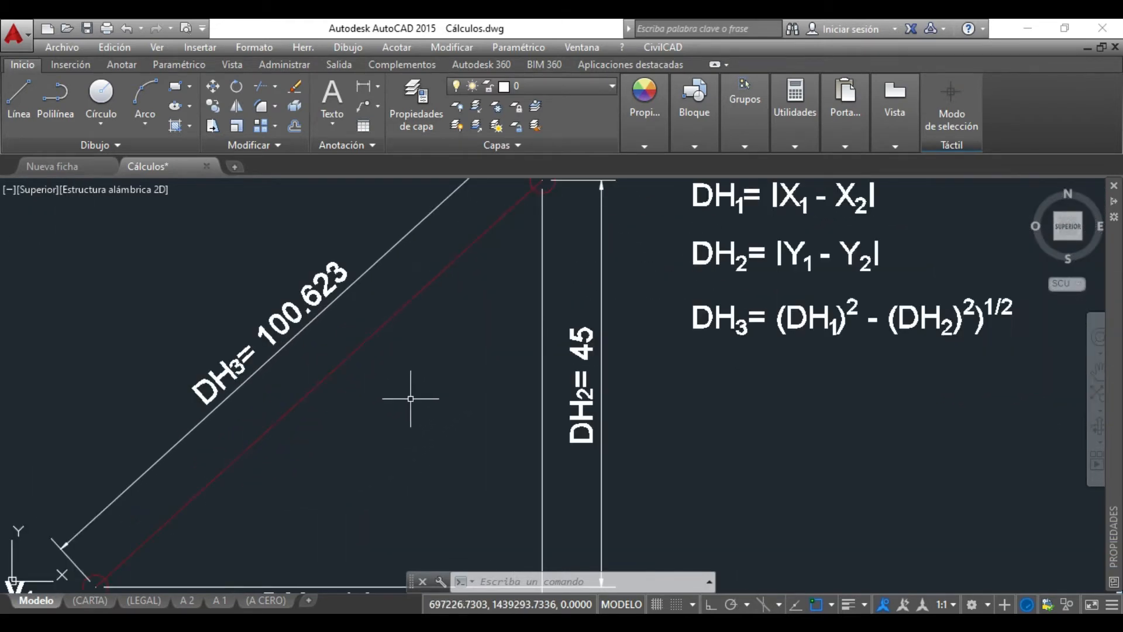
pyautogui.scroll(-2, 411, 398)
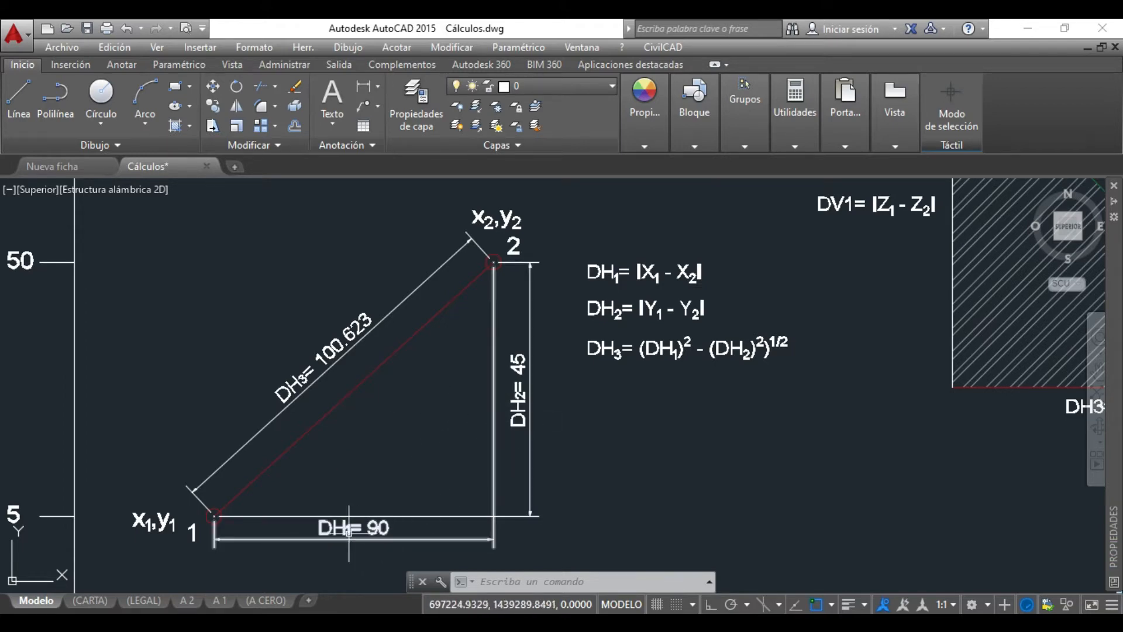
pyautogui.moveTo(635, 381); pyautogui.dragTo(534, 395)
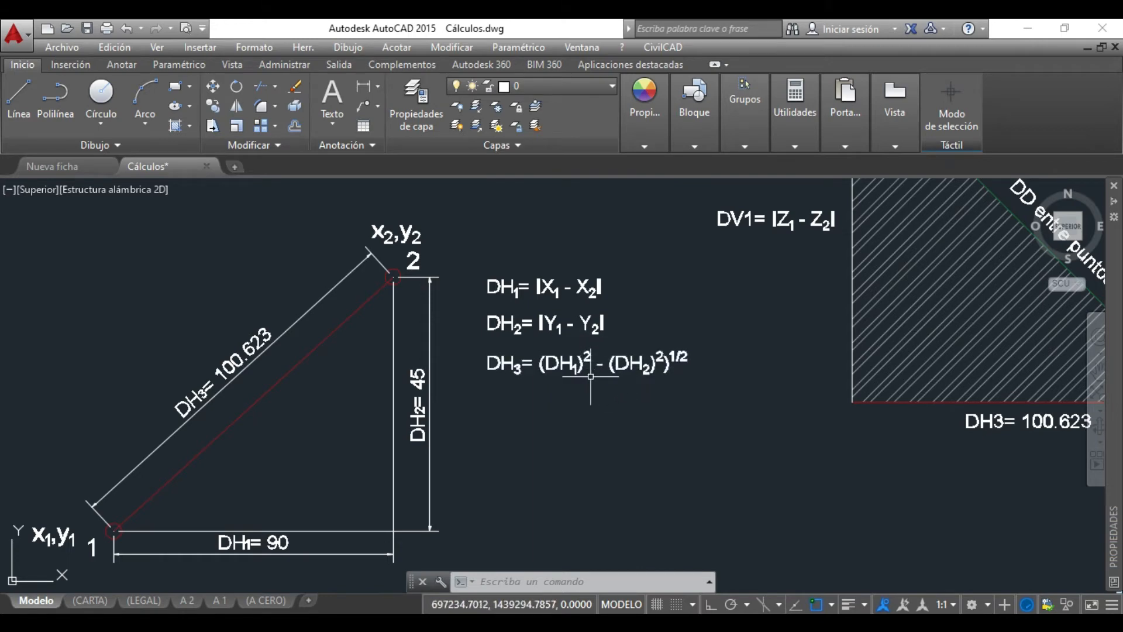
# Add the missing opening parenthesis to the DH3 formula text so it reads DH3= ((DH1)² - (DH2)²)^1/2.
pyautogui.click(541, 367)
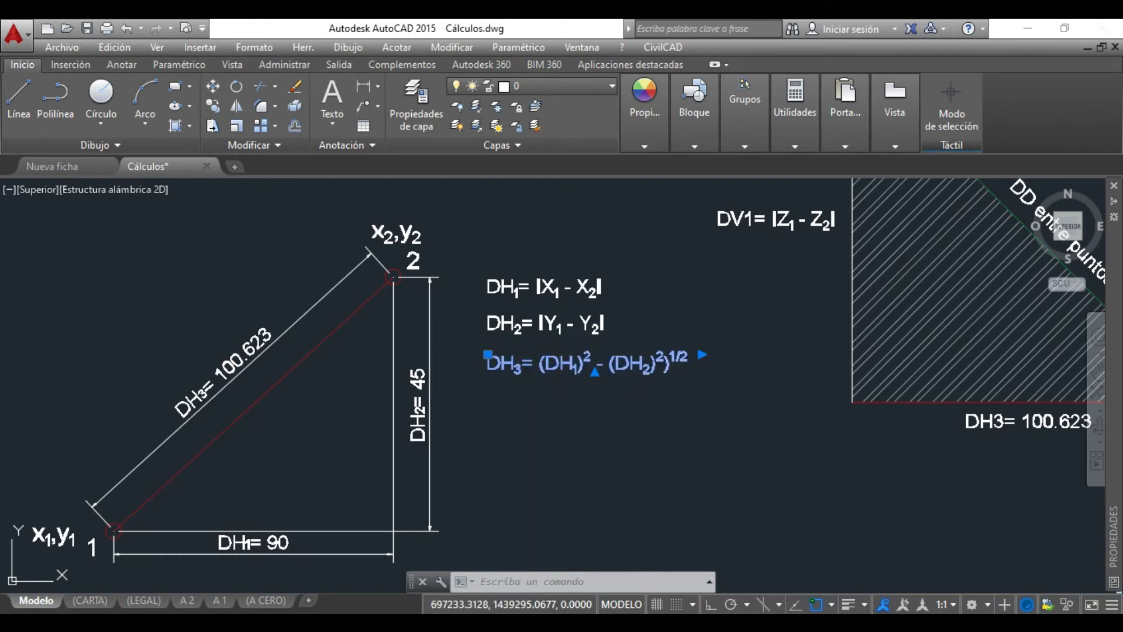
pyautogui.doubleClick(541, 367)
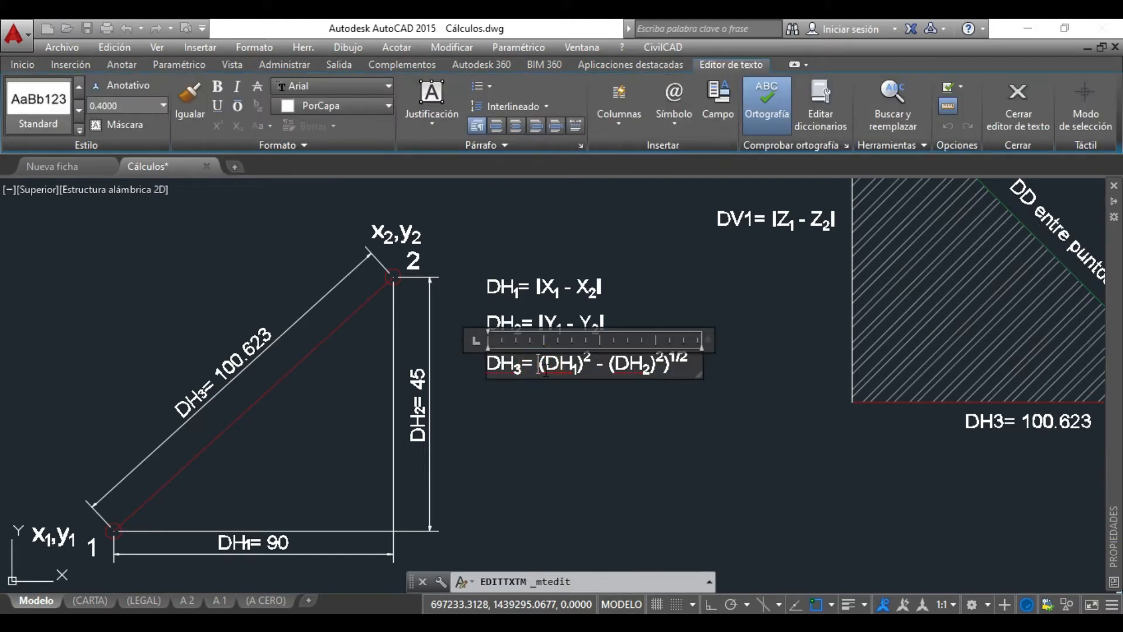
pyautogui.write('(')
pyautogui.press('BackSpace')
pyautogui.write('(')
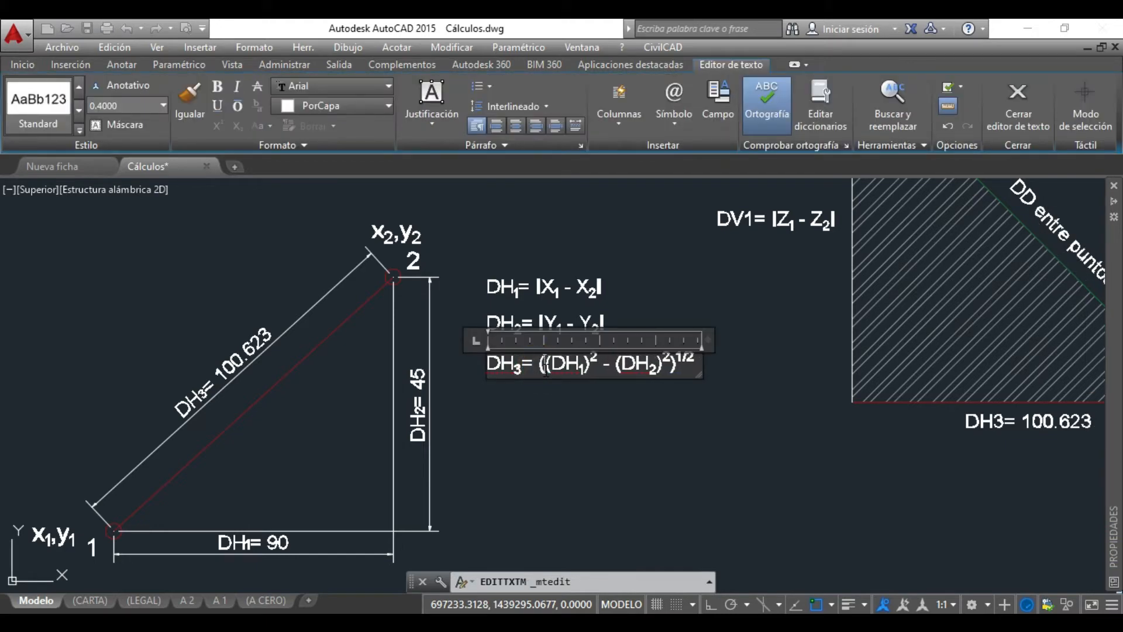
pyautogui.click(711, 459)
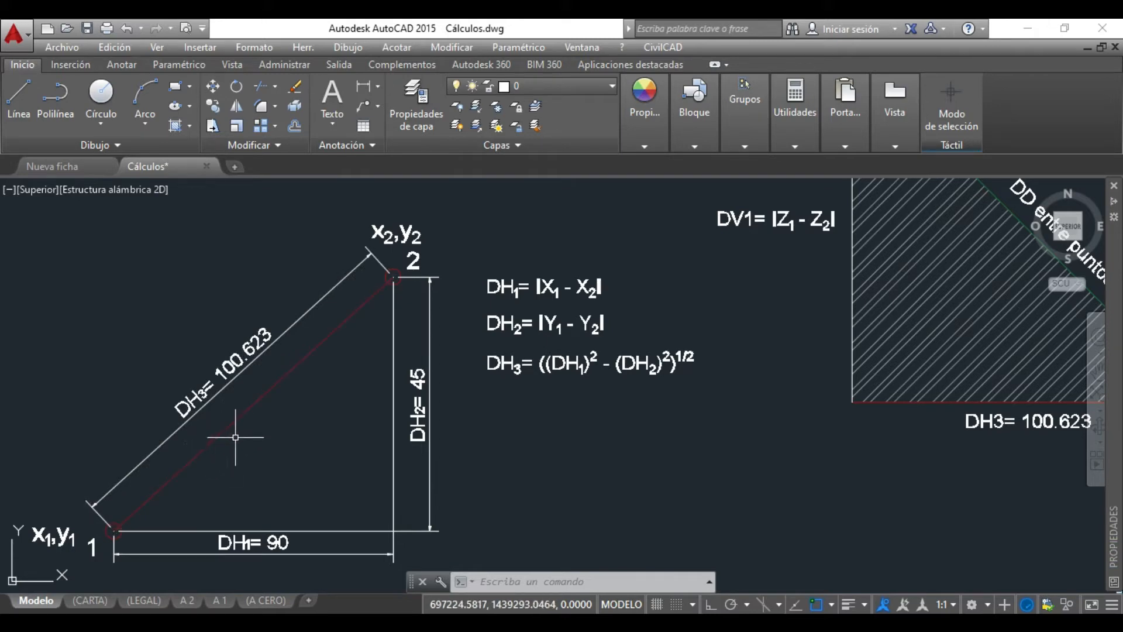
# Examine the hatched elevation triangle, from point 2 at Z2 along the sloped line to point 1 at Z1.
pyautogui.scroll(-2, 236, 434)
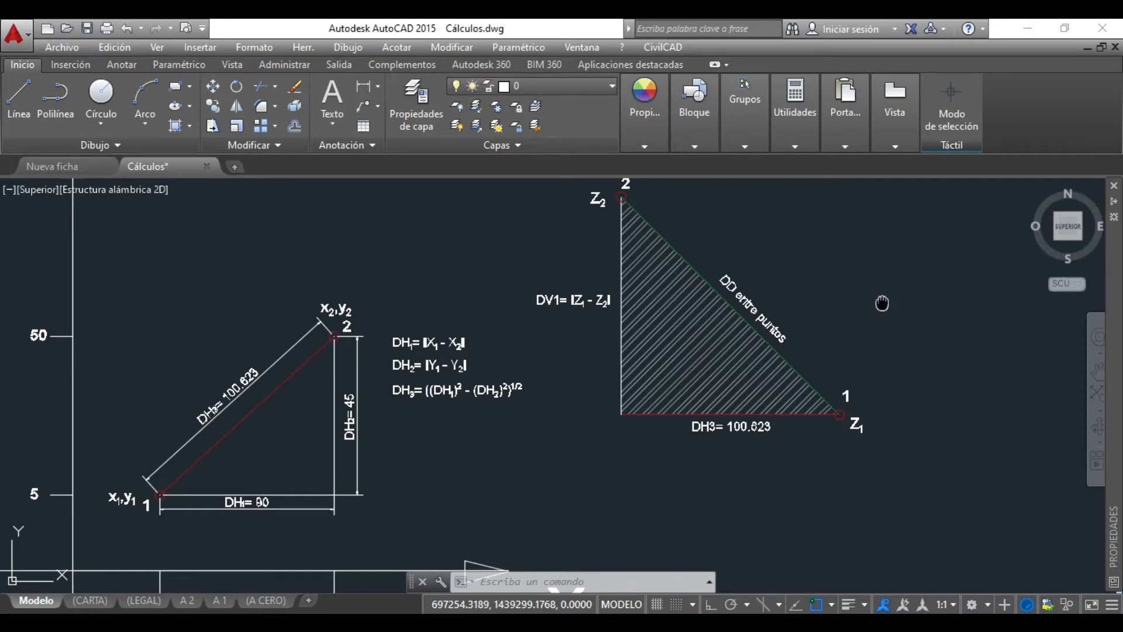
pyautogui.moveTo(882, 303)
pyautogui.mouseDown()
pyautogui.moveTo(532, 324)
pyautogui.moveTo(583, 346)
pyautogui.mouseUp()
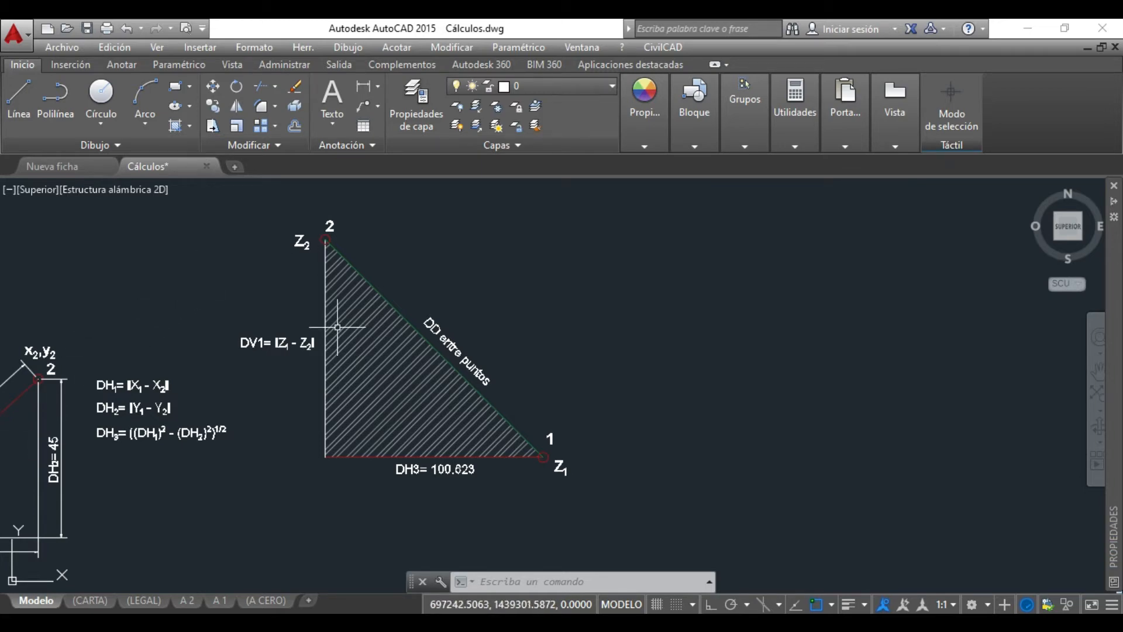
pyautogui.moveTo(304, 454)
pyautogui.mouseDown()
pyautogui.moveTo(394, 494)
pyautogui.moveTo(349, 494)
pyautogui.mouseUp()
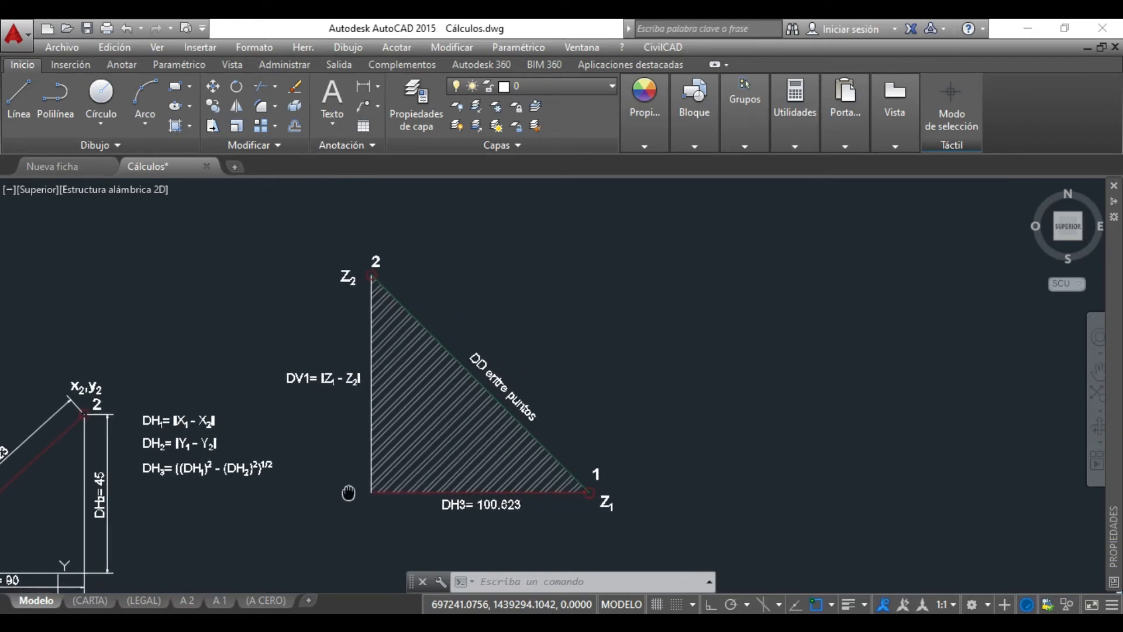
pyautogui.press('Escape')
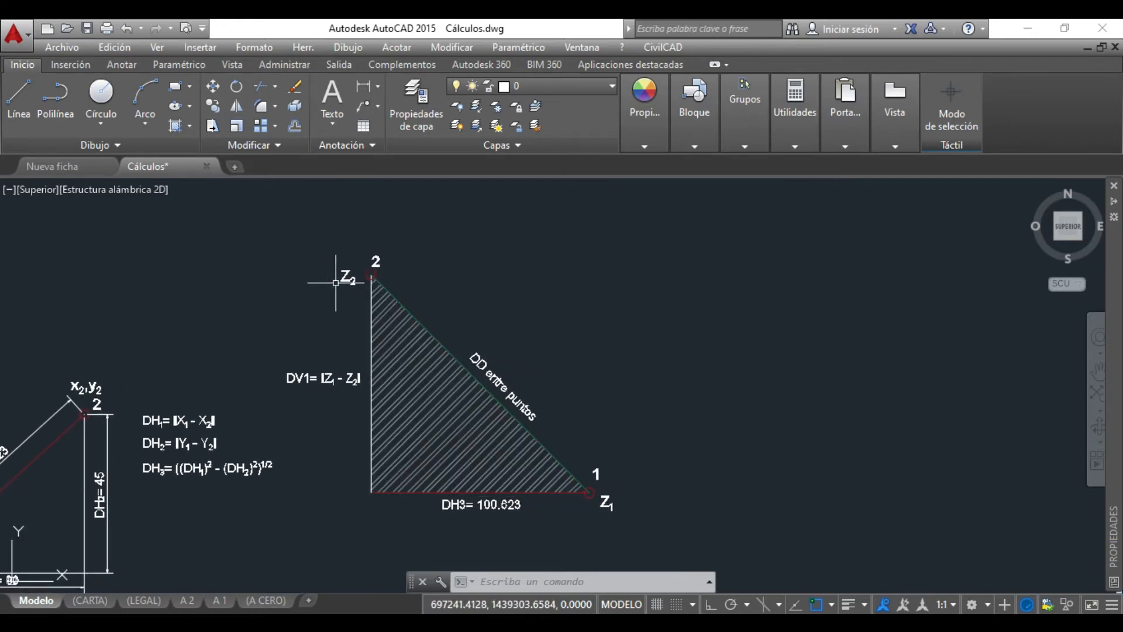
pyautogui.rightClick(556, 400)
pyautogui.click(559, 386)
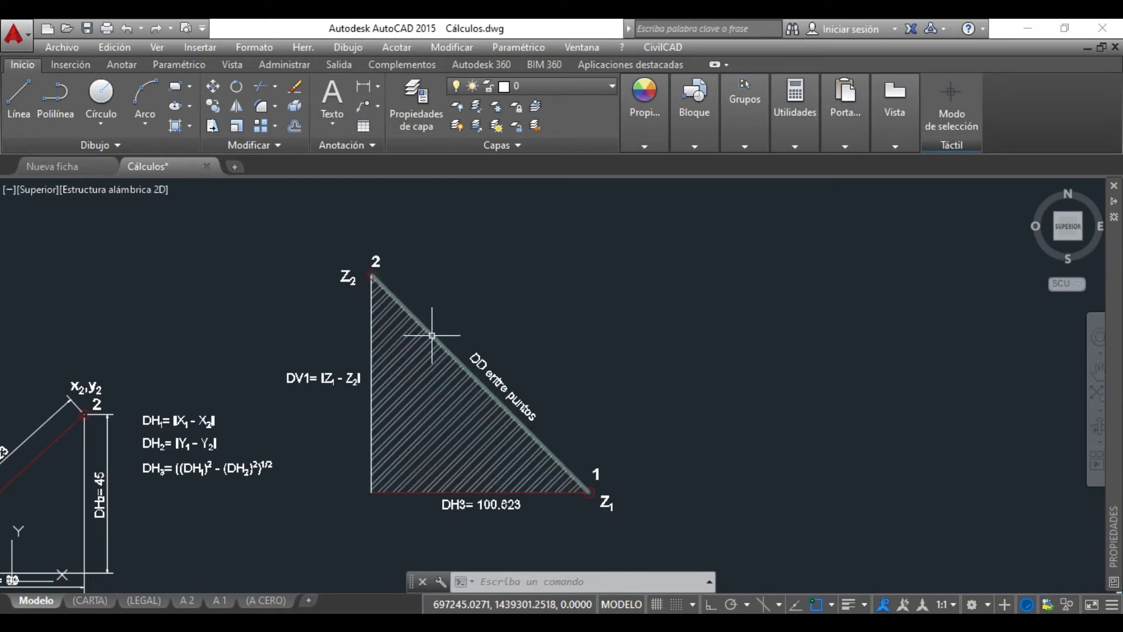
pyautogui.scroll(2, 433, 335)
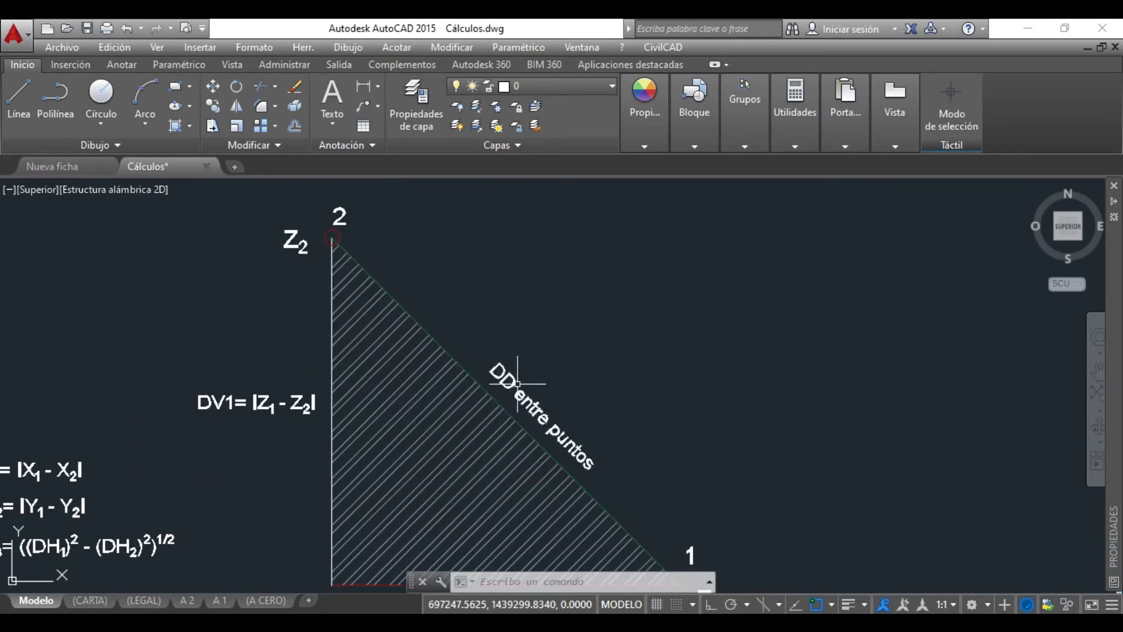
pyautogui.scroll(-2, 403, 301)
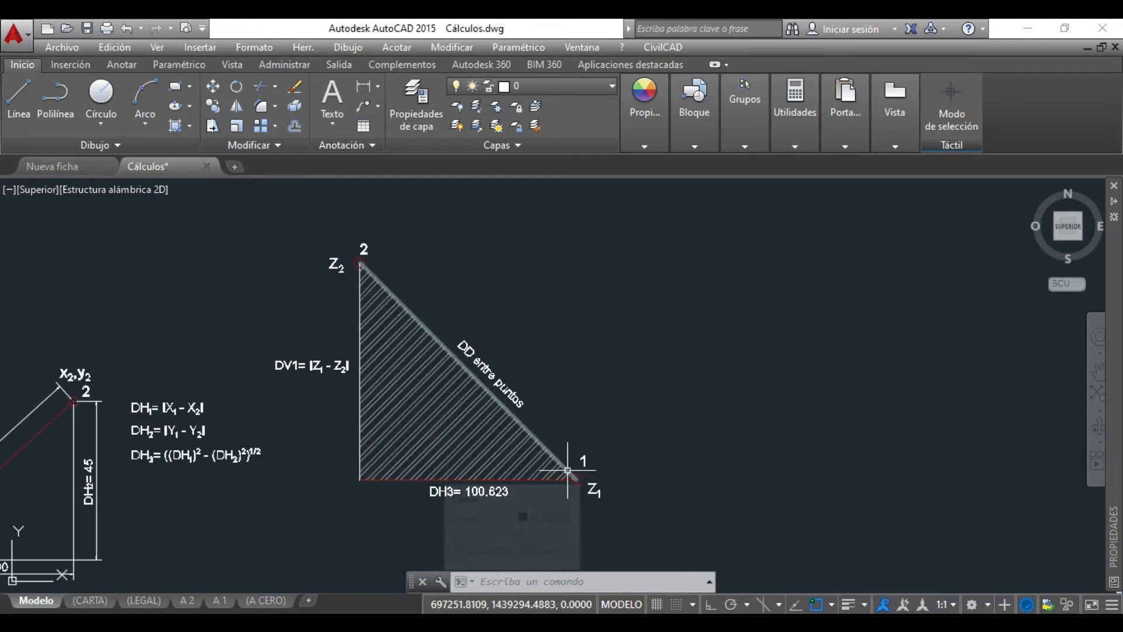
pyautogui.moveTo(569, 471)
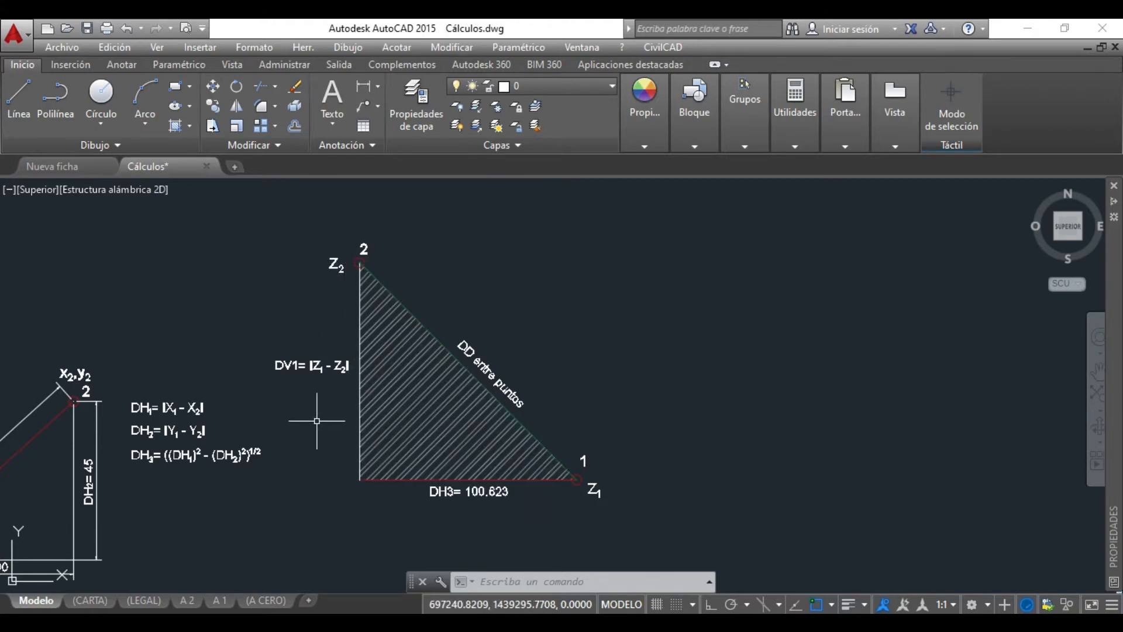
# Review the hatched triangle's DV1, DH3 and "DD entre puntos" labels, and compare the triangle with the XY diagram.
pyautogui.scroll(2, 316, 369)
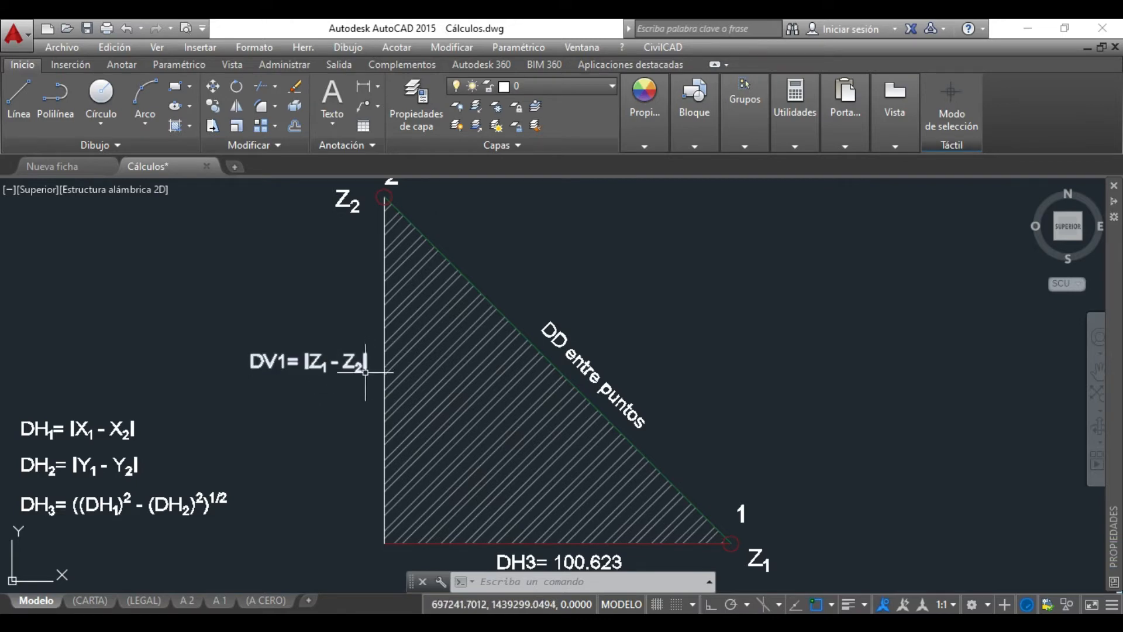
pyautogui.scroll(-1, 221, 337)
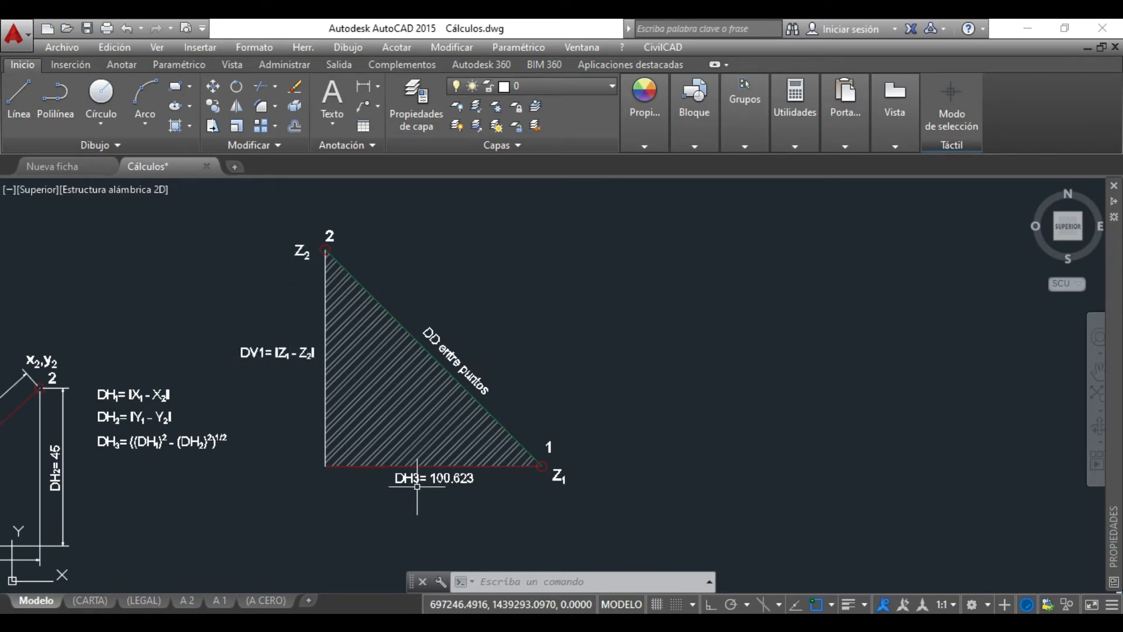
pyautogui.scroll(2, 411, 478)
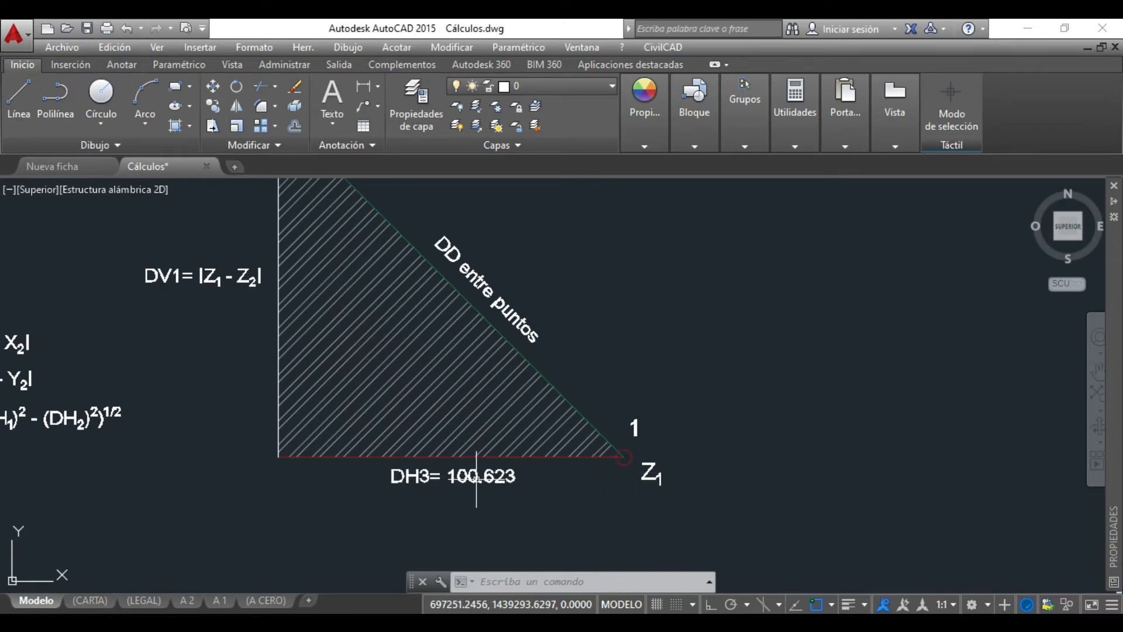
pyautogui.scroll(-2, 284, 434)
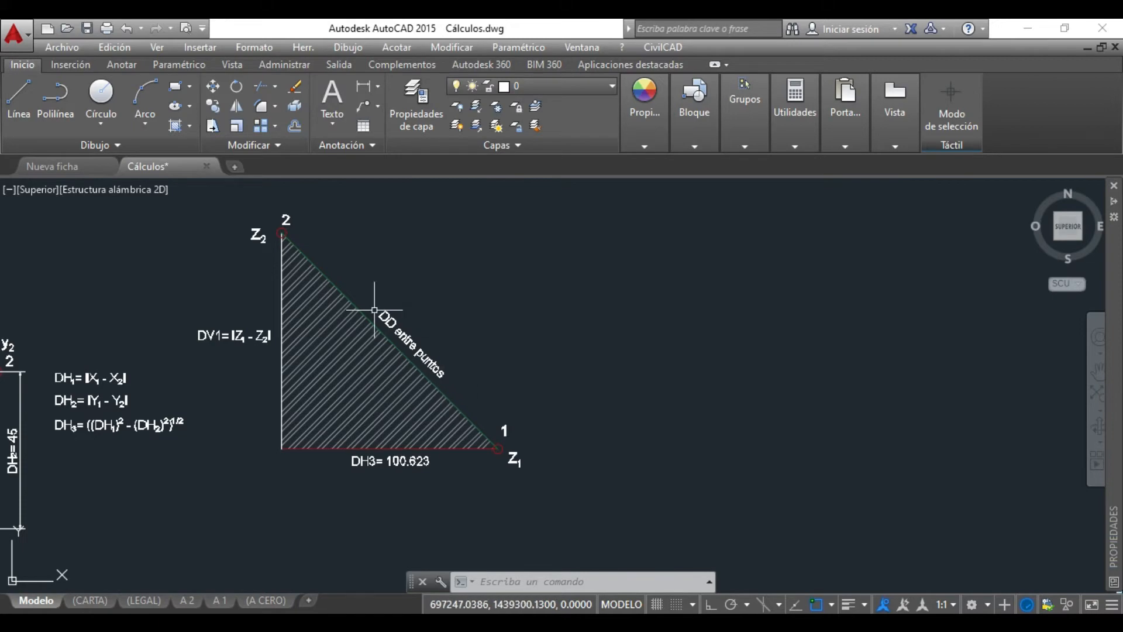
pyautogui.scroll(2, 389, 324)
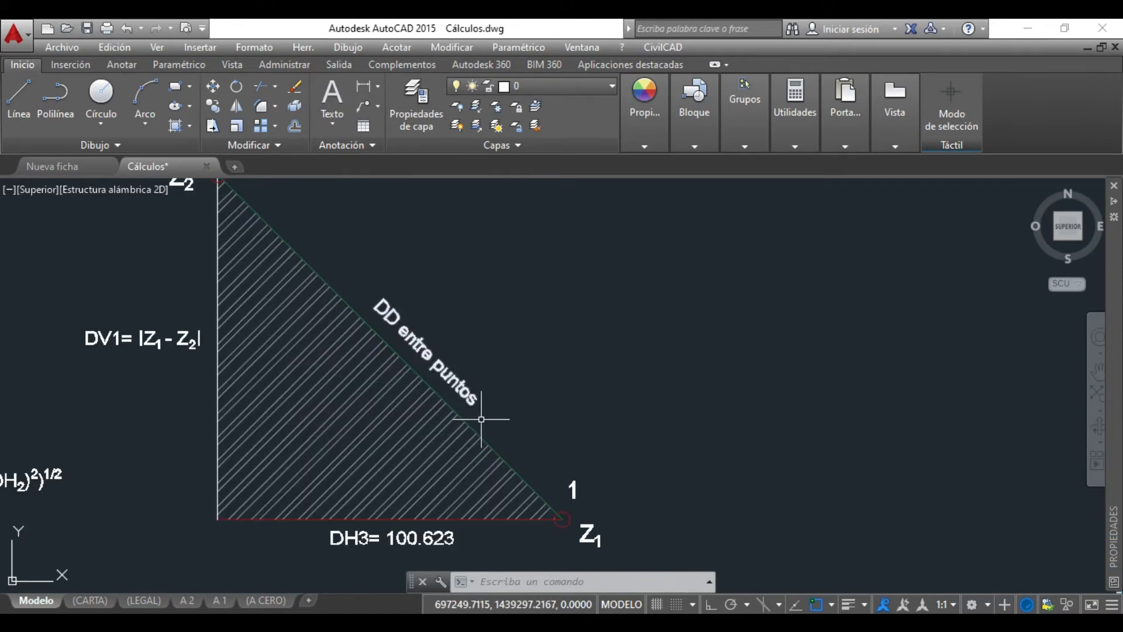
pyautogui.scroll(-2, 465, 471)
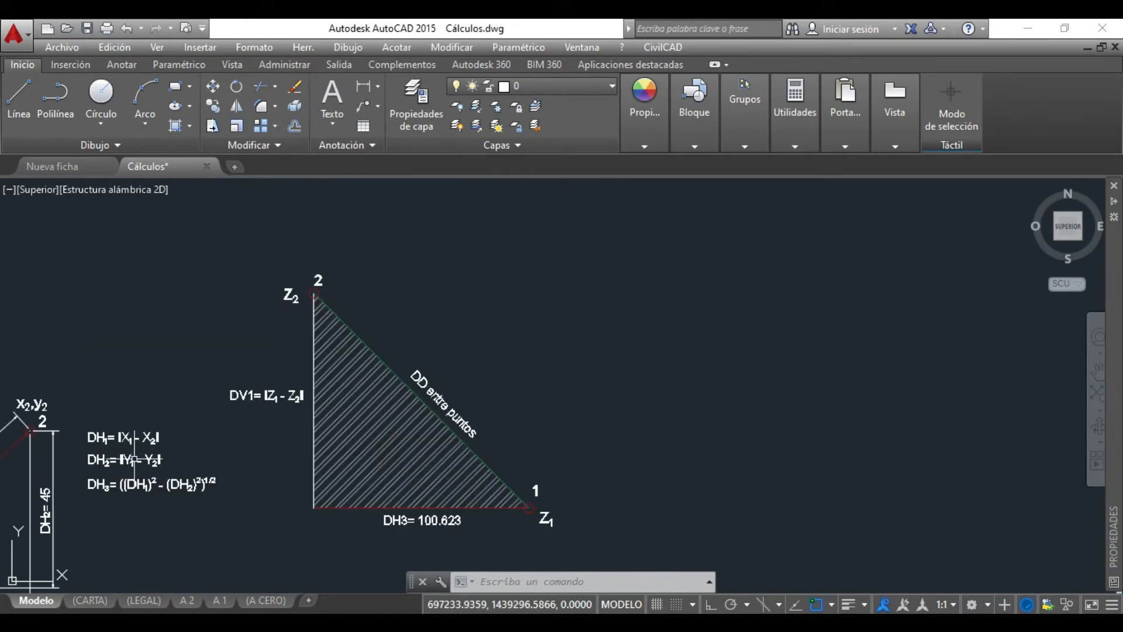
pyautogui.scroll(2, 398, 524)
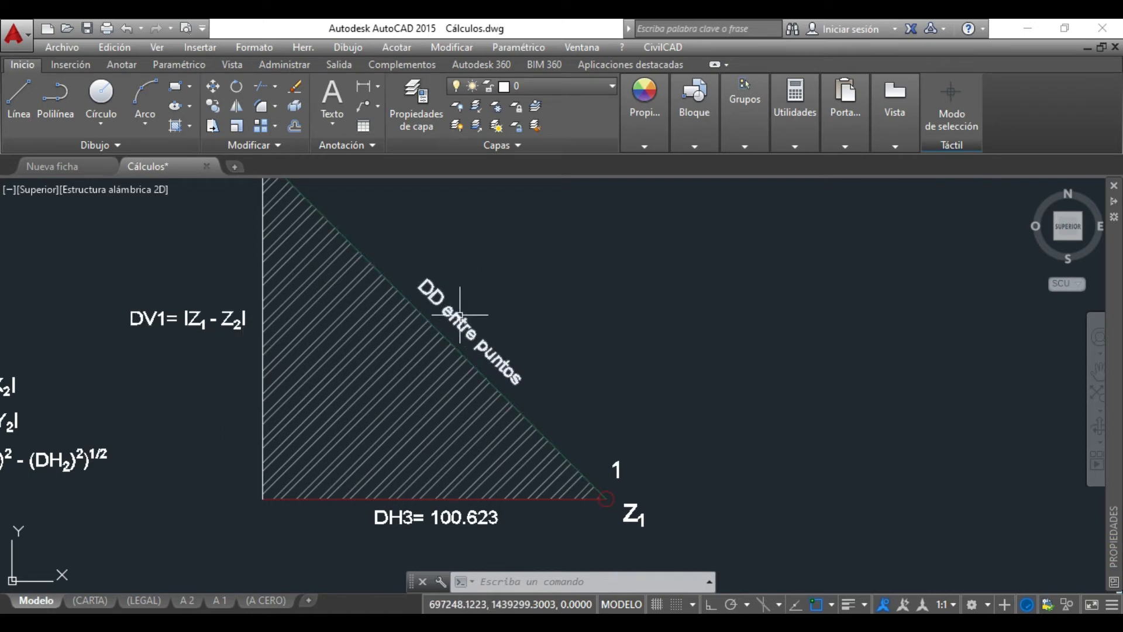
pyautogui.scroll(-2, 456, 350)
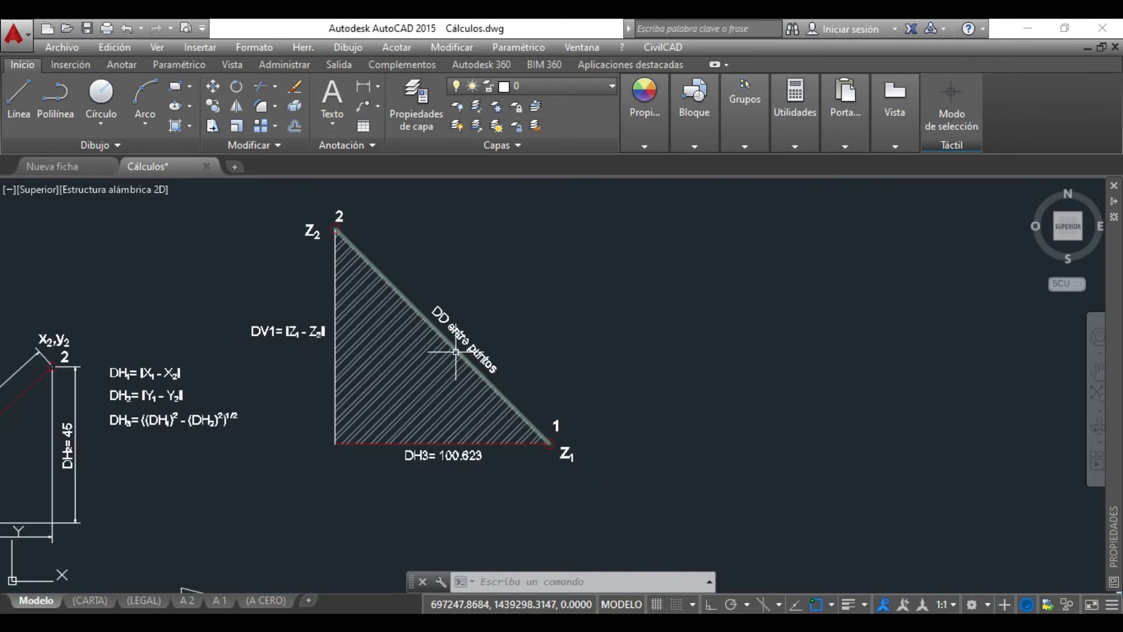
pyautogui.scroll(-2, 596, 395)
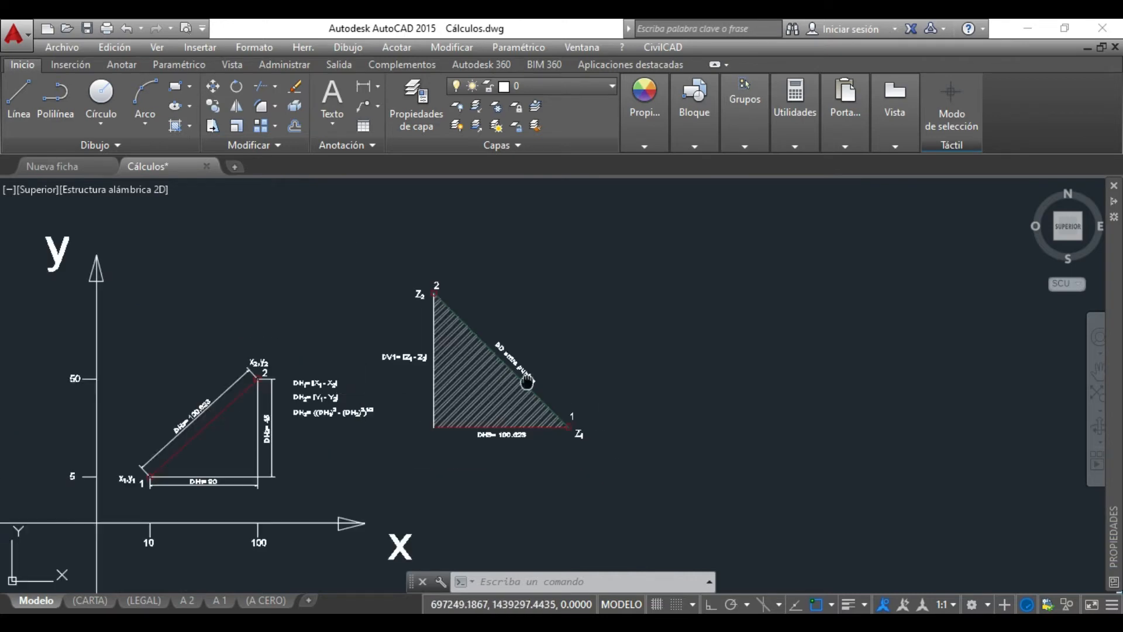
pyautogui.moveTo(337, 433)
pyautogui.mouseDown()
pyautogui.moveTo(536, 426)
pyautogui.moveTo(511, 422)
pyautogui.mouseUp()
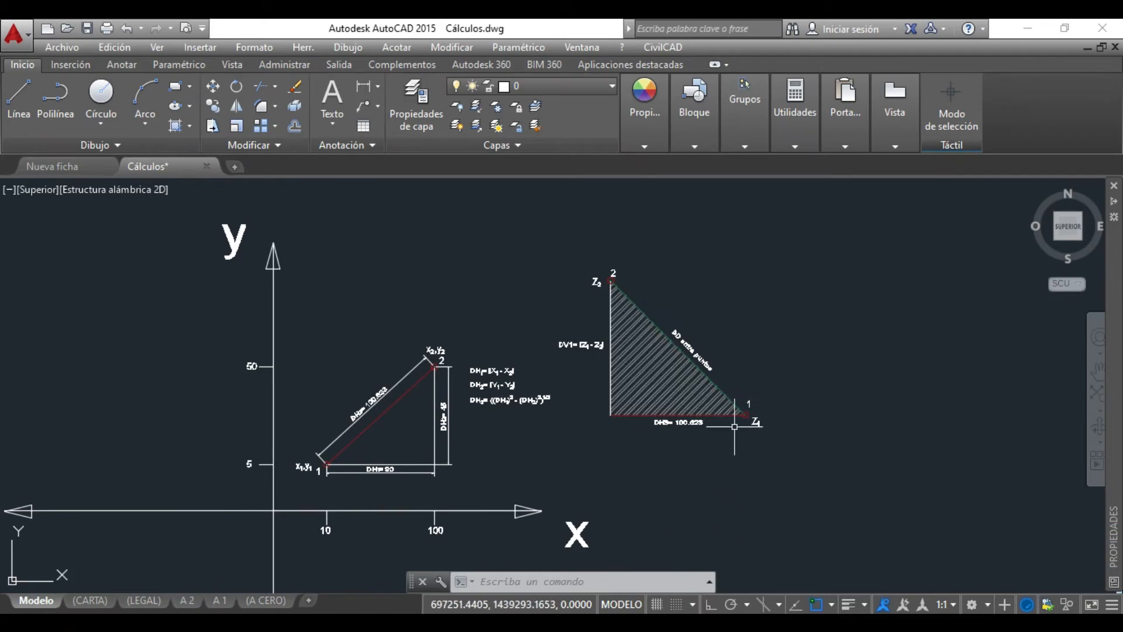
# Switch to the Excel workbook of XYZ distance calculations and highlight the point names in A4:A21.
pyautogui.hotkey('alt', 'Tab')
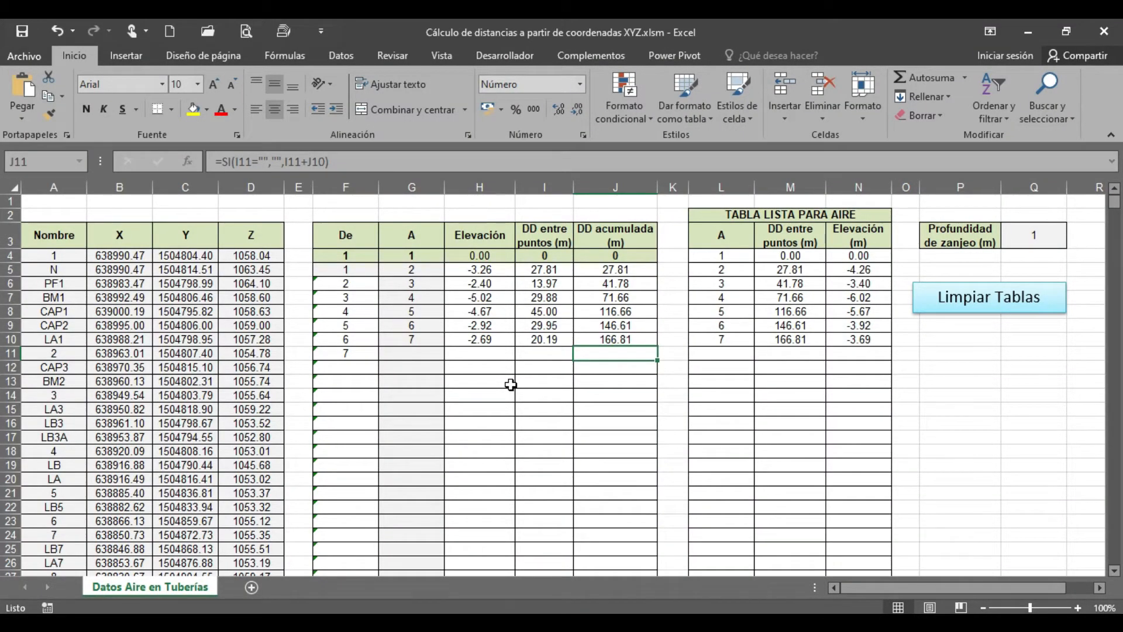
pyautogui.click(415, 351)
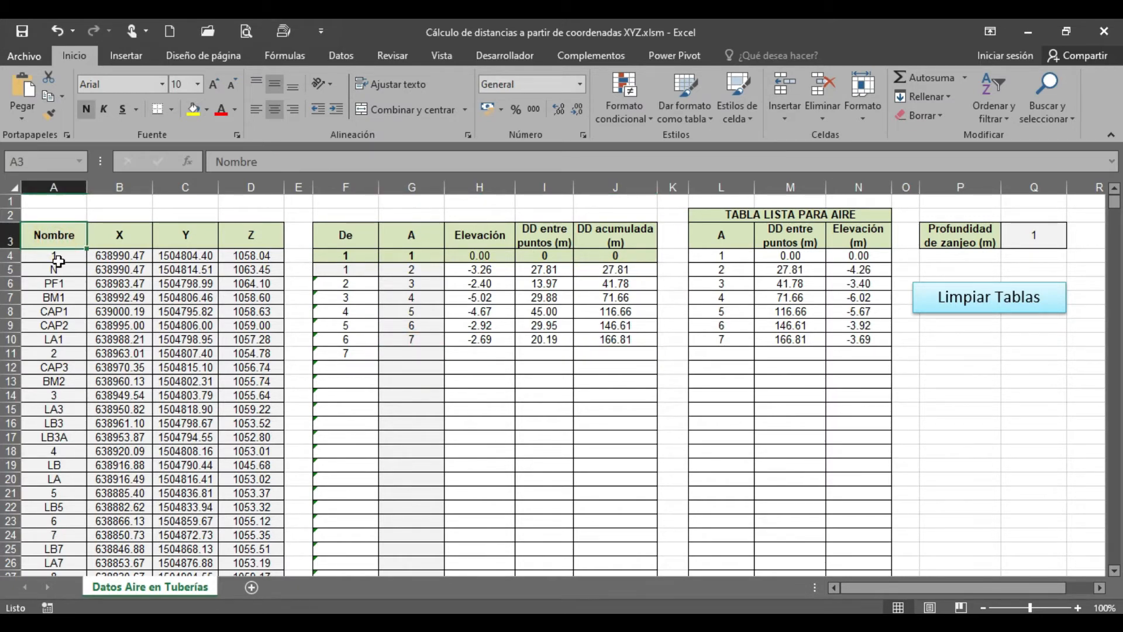
pyautogui.moveTo(54, 258); pyautogui.dragTo(47, 487)
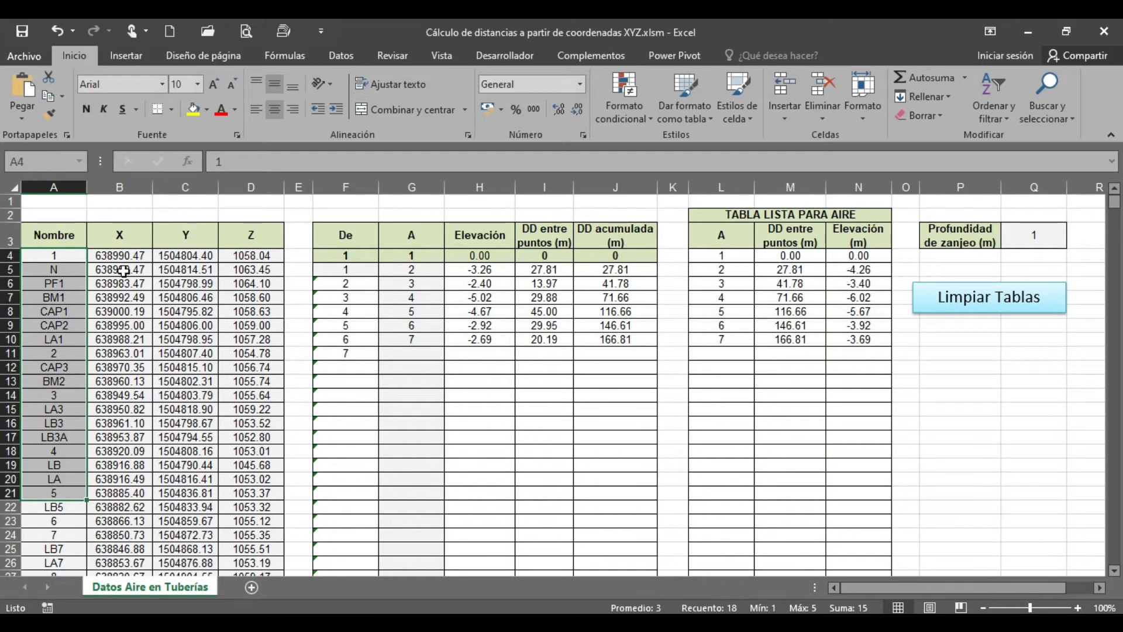
# Review the X, Y and Z coordinate columns of the point list, including point 1's coordinates in B4:D4.
pyautogui.moveTo(120, 255); pyautogui.dragTo(123, 422)
pyautogui.moveTo(193, 256); pyautogui.dragTo(212, 387)
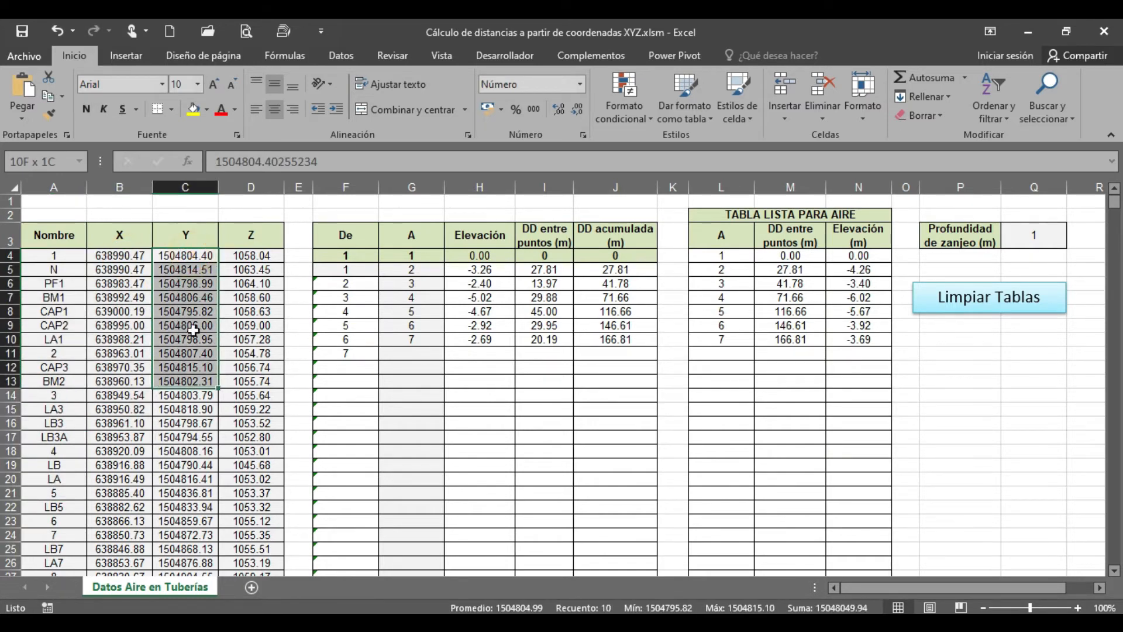
pyautogui.moveTo(246, 257); pyautogui.dragTo(234, 438)
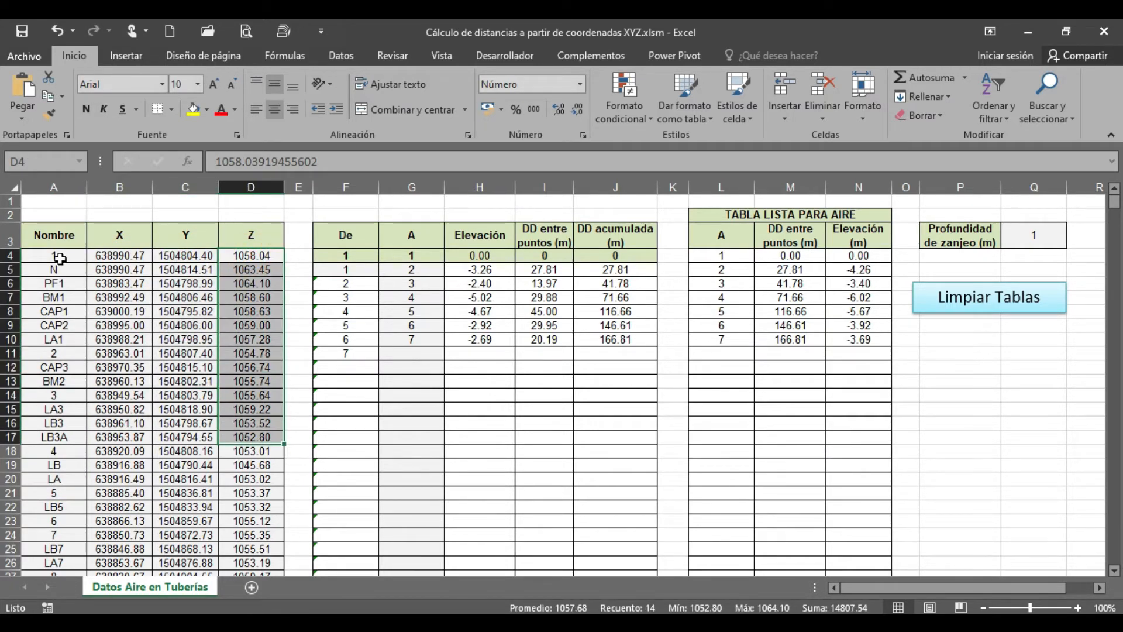
pyautogui.moveTo(54, 258); pyautogui.dragTo(243, 463)
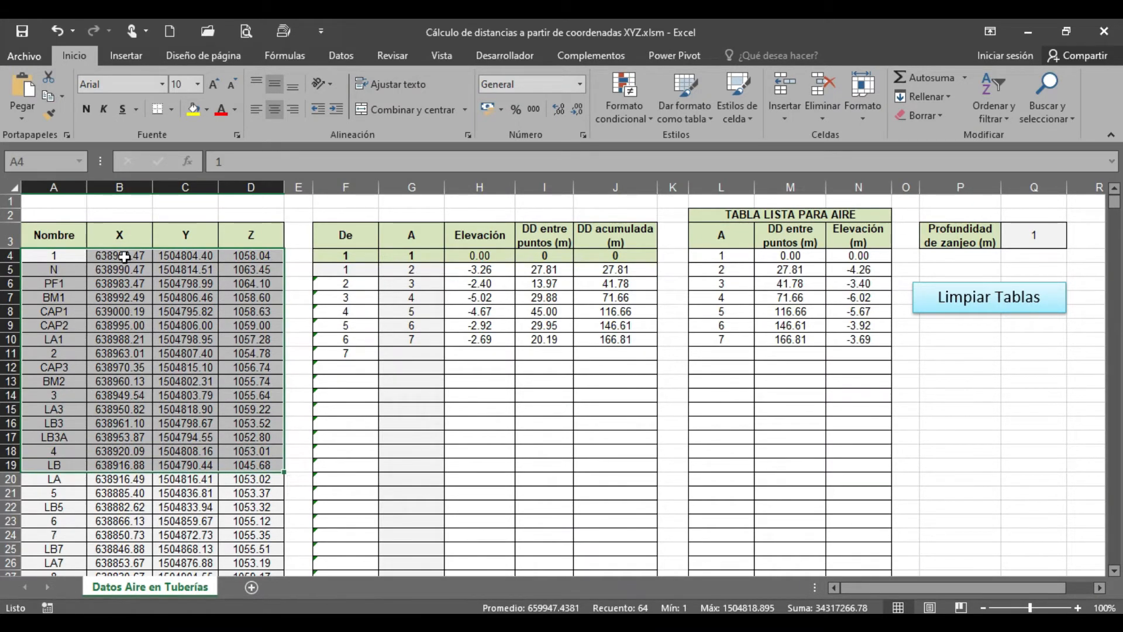
pyautogui.moveTo(124, 257); pyautogui.dragTo(231, 399)
pyautogui.moveTo(107, 258); pyautogui.dragTo(174, 260)
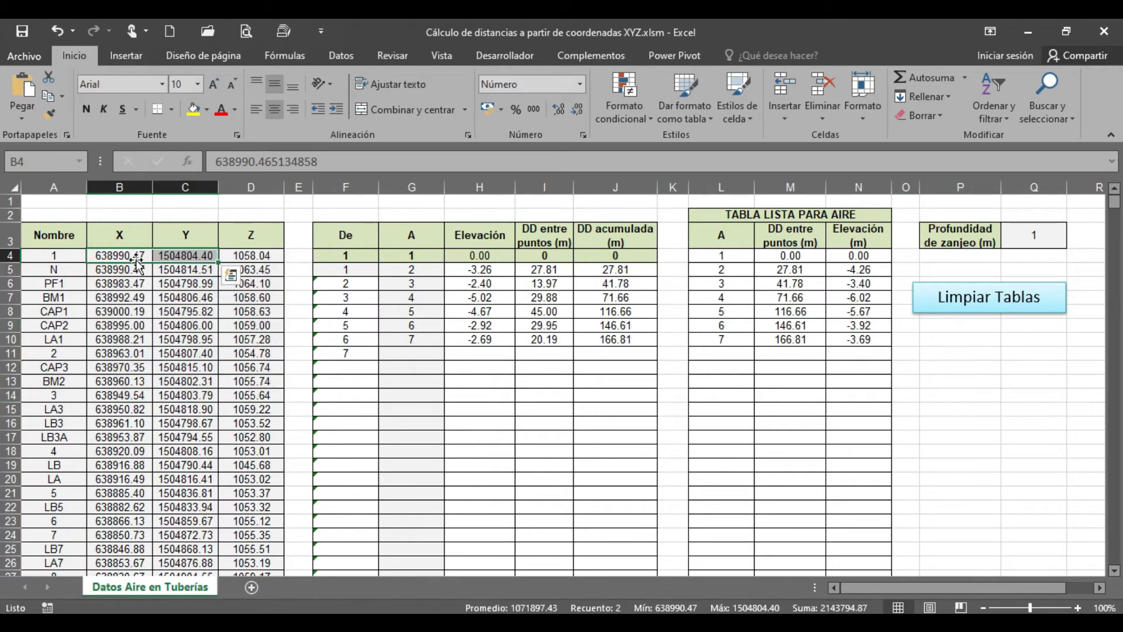
pyautogui.click(265, 261)
# Examine the distance table in columns F to J, including its De and A headers.
pyautogui.click(409, 275)
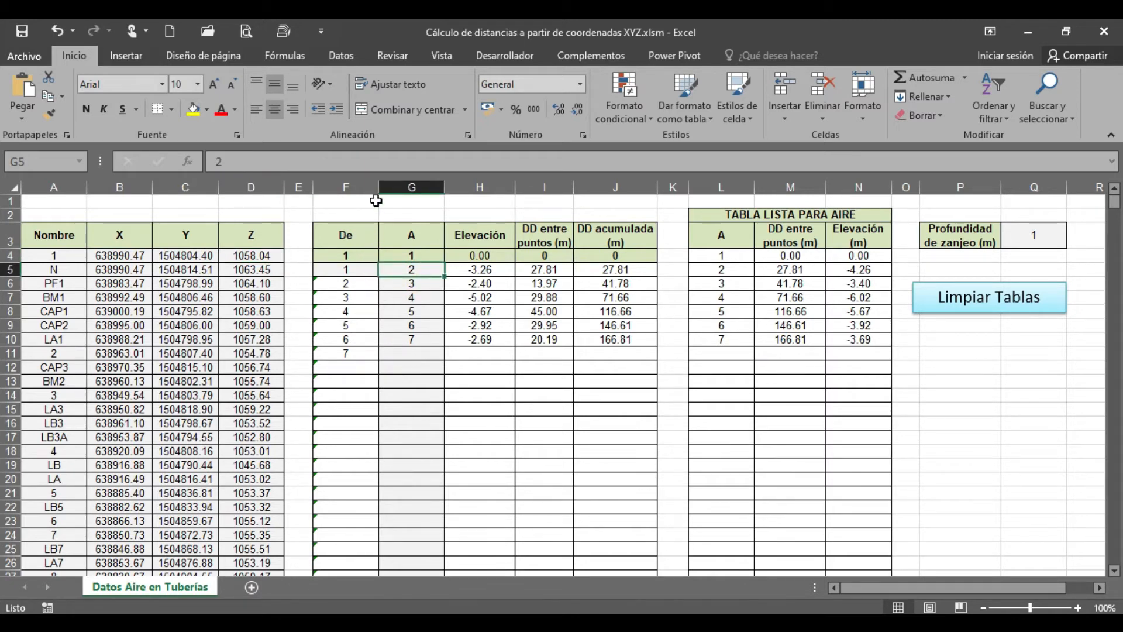
pyautogui.moveTo(346, 188); pyautogui.dragTo(616, 188)
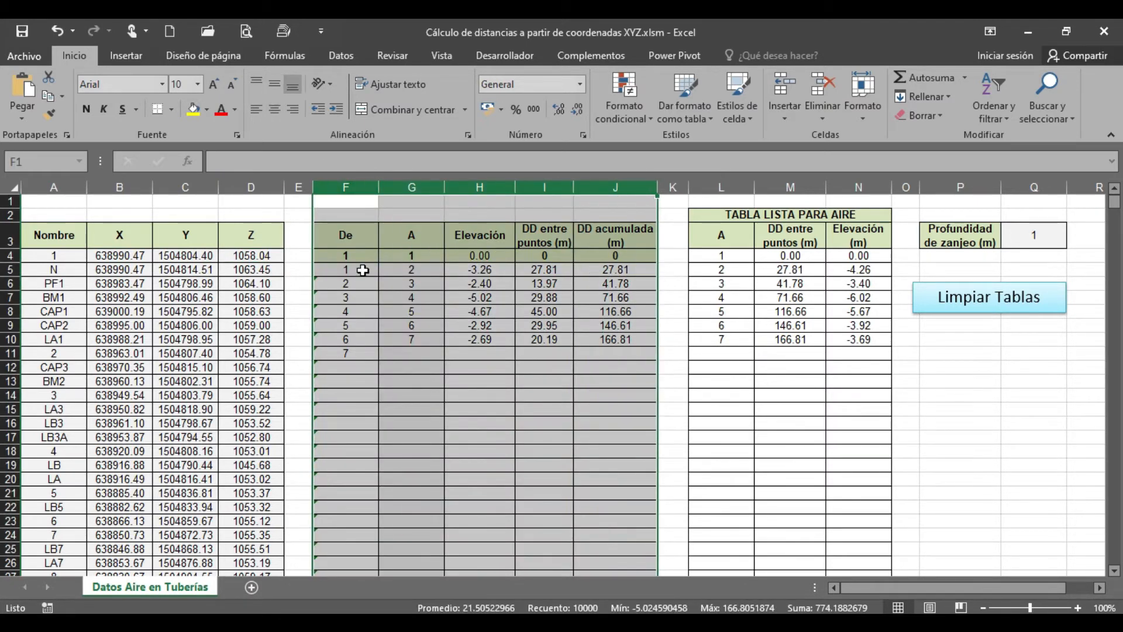
pyautogui.click(346, 244)
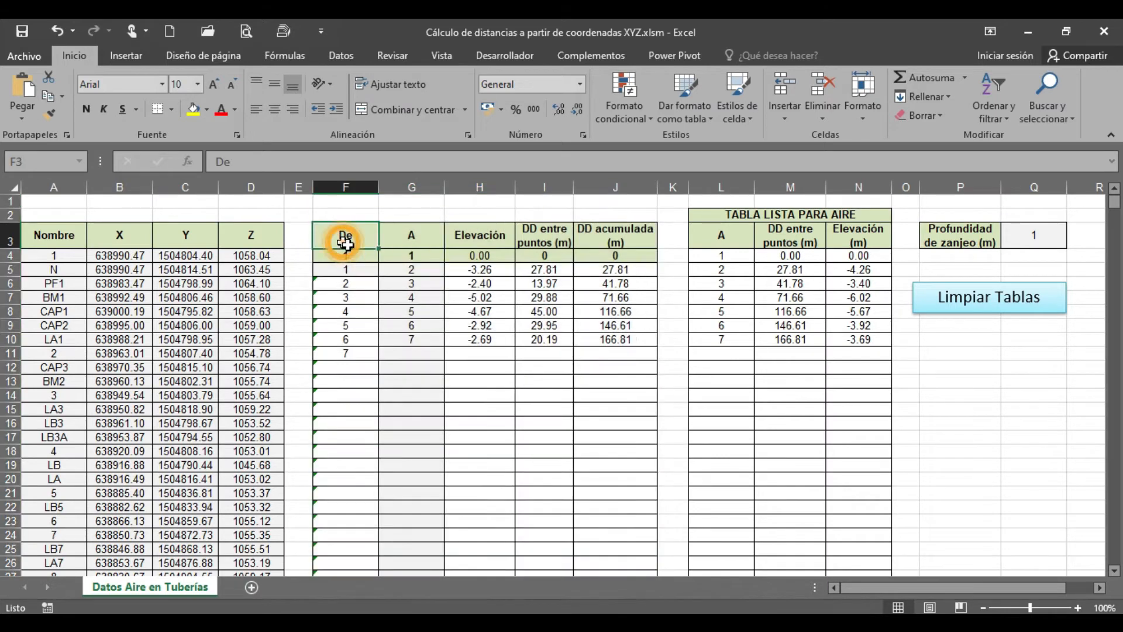
pyautogui.click(402, 241)
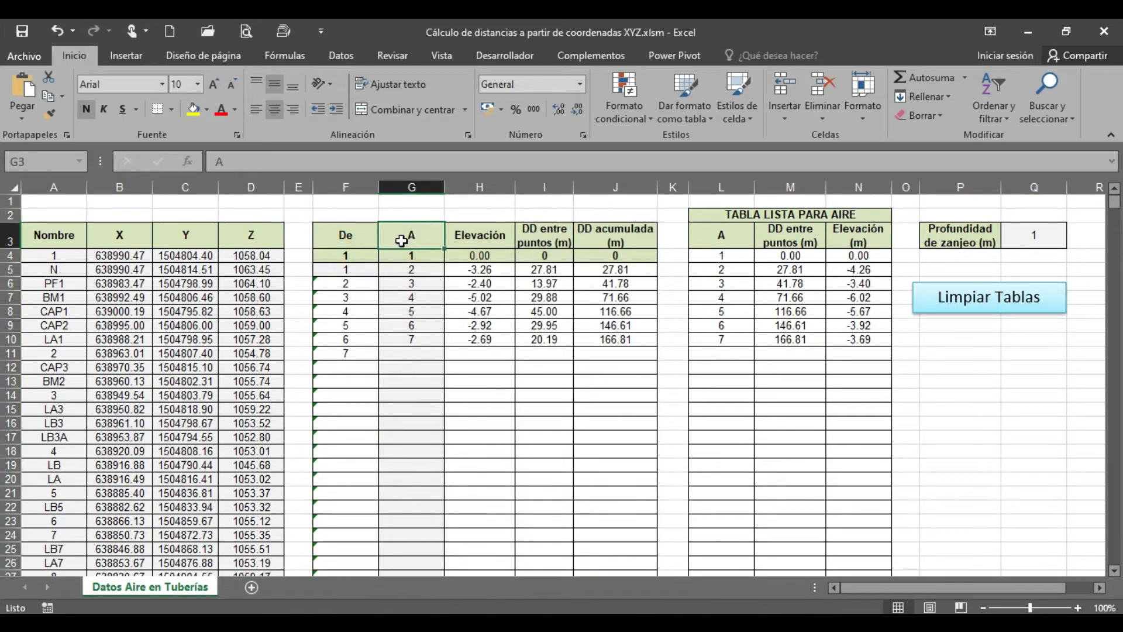
# Examine the distance table's first row, F4:J4, cell by cell, and relate its starting point to point 1 in A4.
pyautogui.click(350, 256)
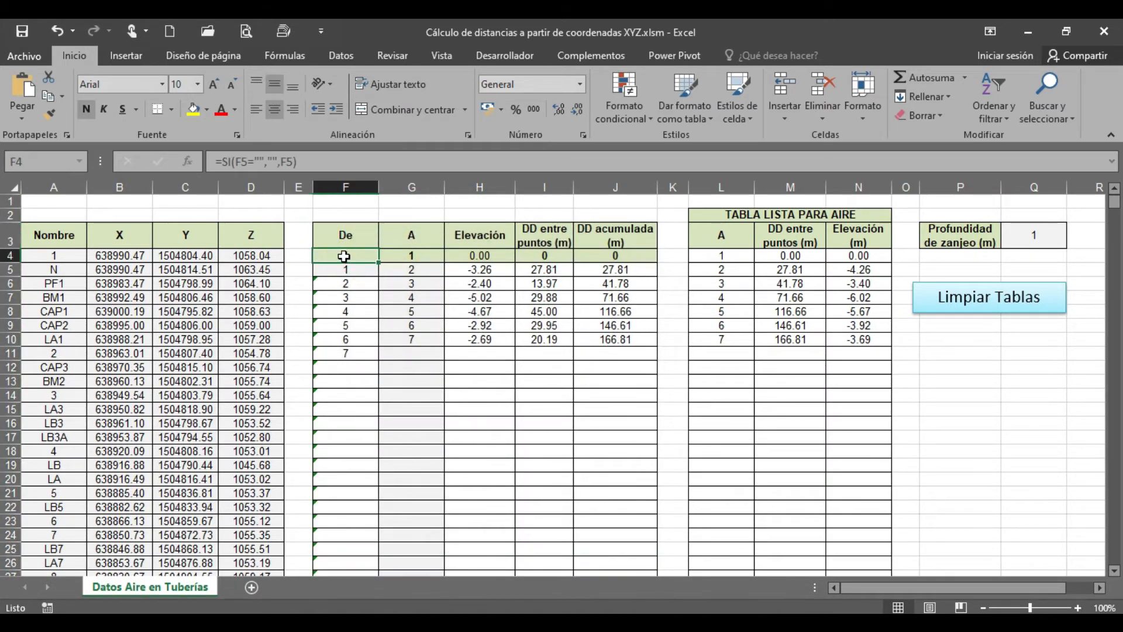
pyautogui.moveTo(344, 256); pyautogui.dragTo(616, 256)
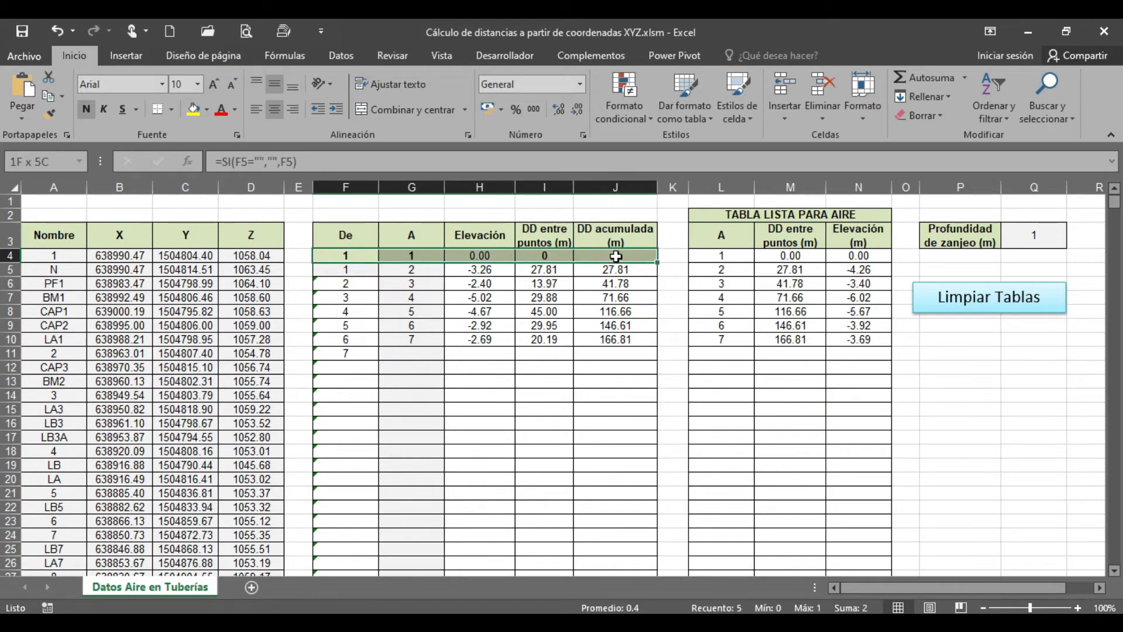
pyautogui.click(345, 256)
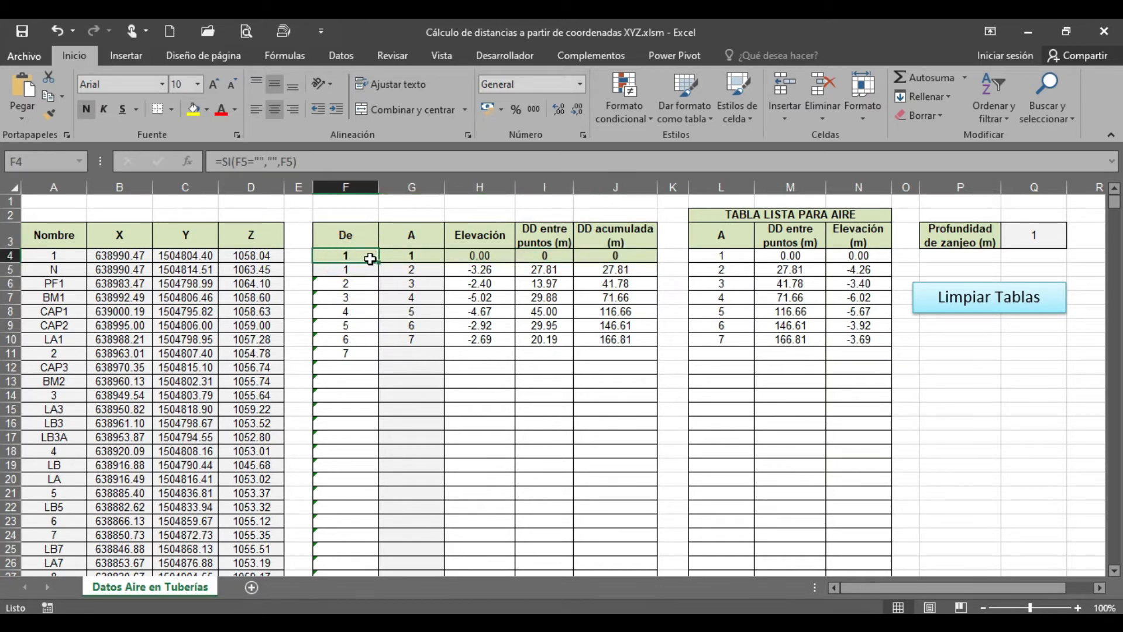
pyautogui.click(61, 254)
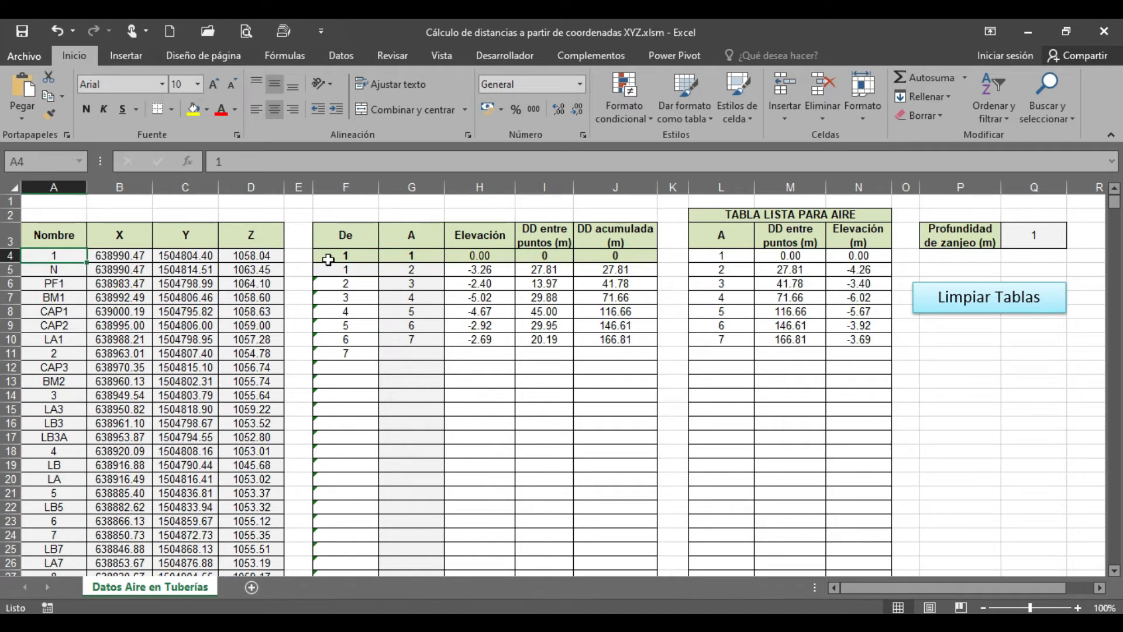
pyautogui.moveTo(328, 259); pyautogui.dragTo(423, 254)
pyautogui.click(470, 256)
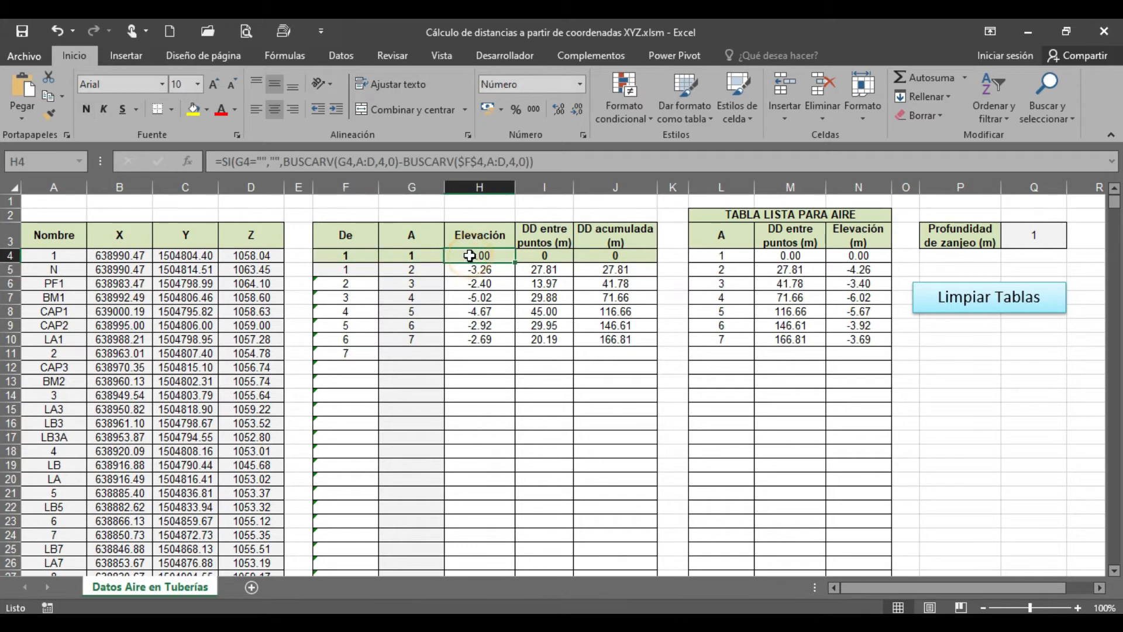
pyautogui.click(547, 259)
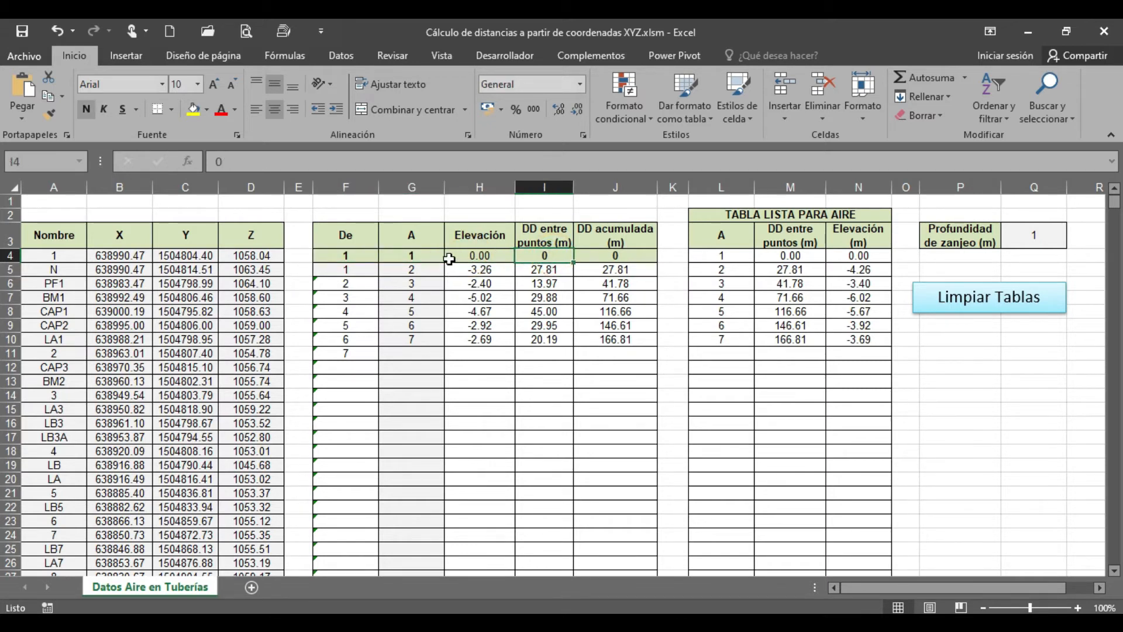
pyautogui.click(619, 253)
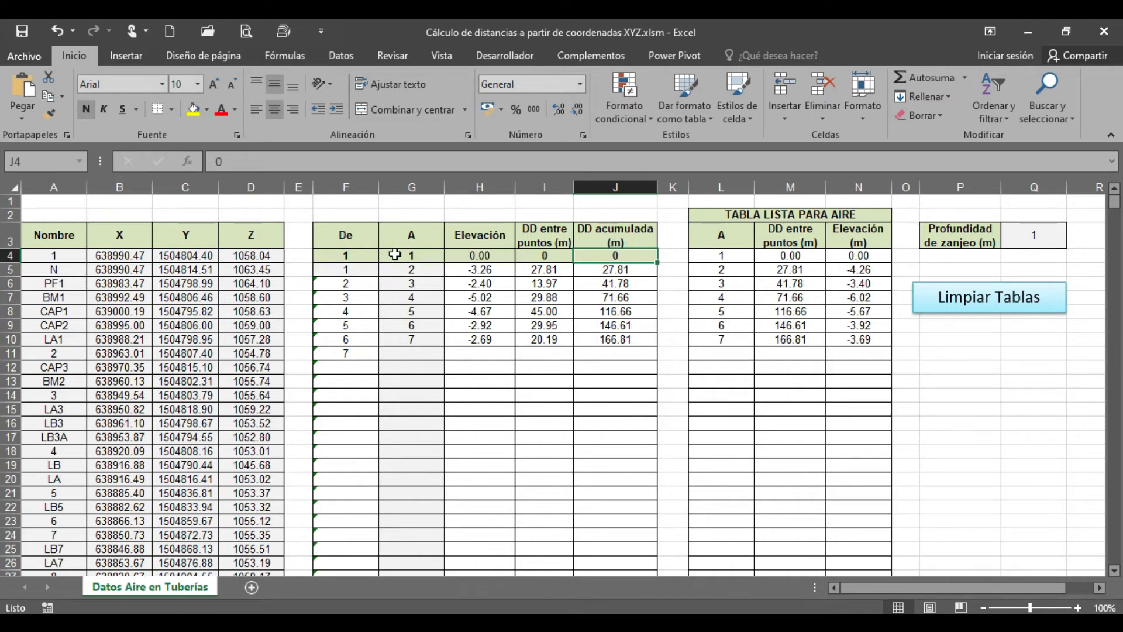
pyautogui.moveTo(350, 255); pyautogui.dragTo(602, 257)
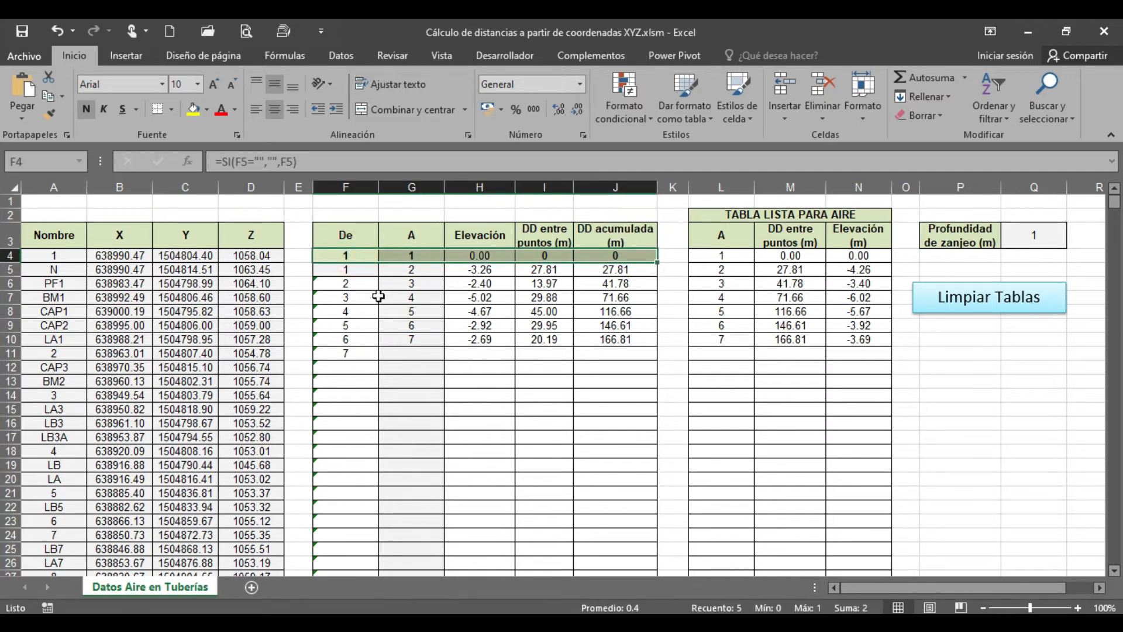
# Try clearing the starting point in F5, undo the deletion, and highlight F4:G4.
pyautogui.click(350, 271)
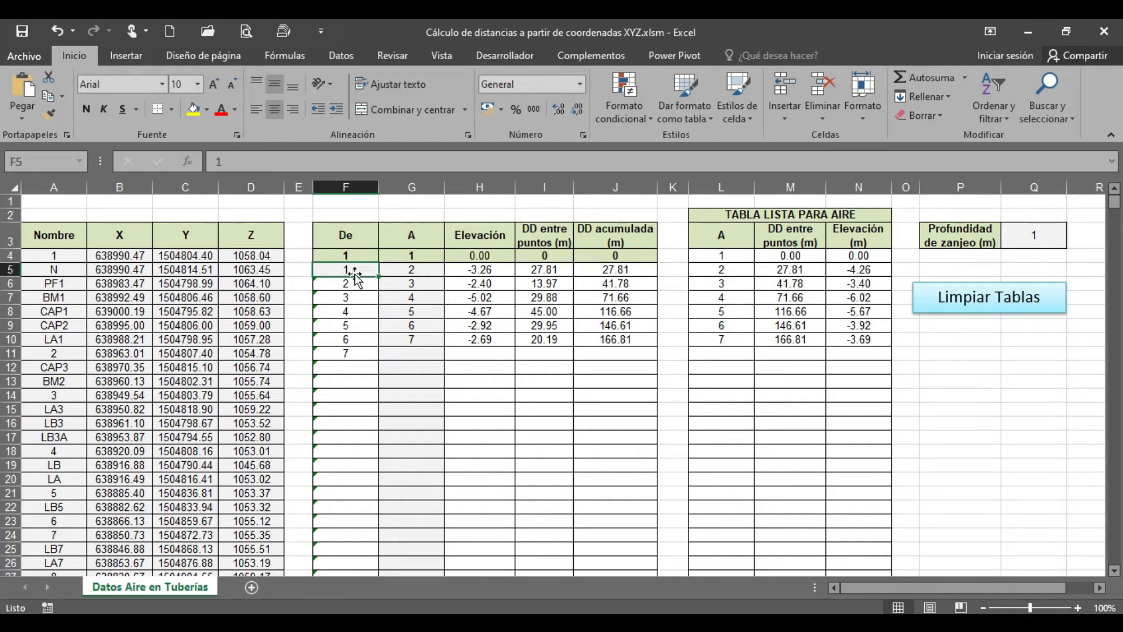
pyautogui.press('Delete')
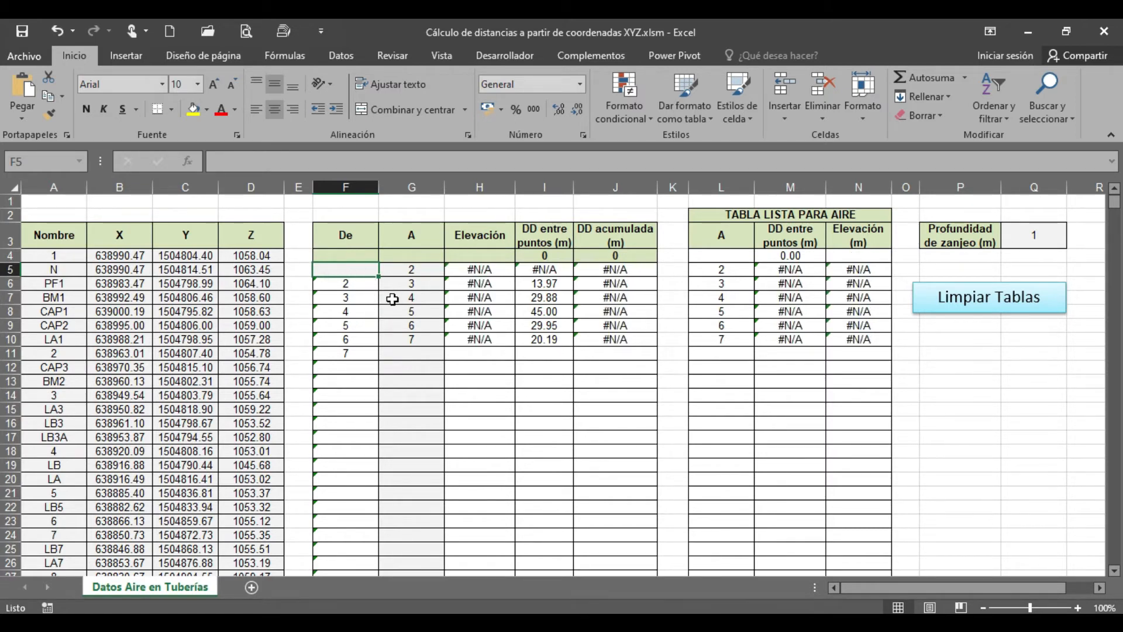
pyautogui.hotkey('ctrl', 'z')
pyautogui.moveTo(363, 253); pyautogui.dragTo(411, 255)
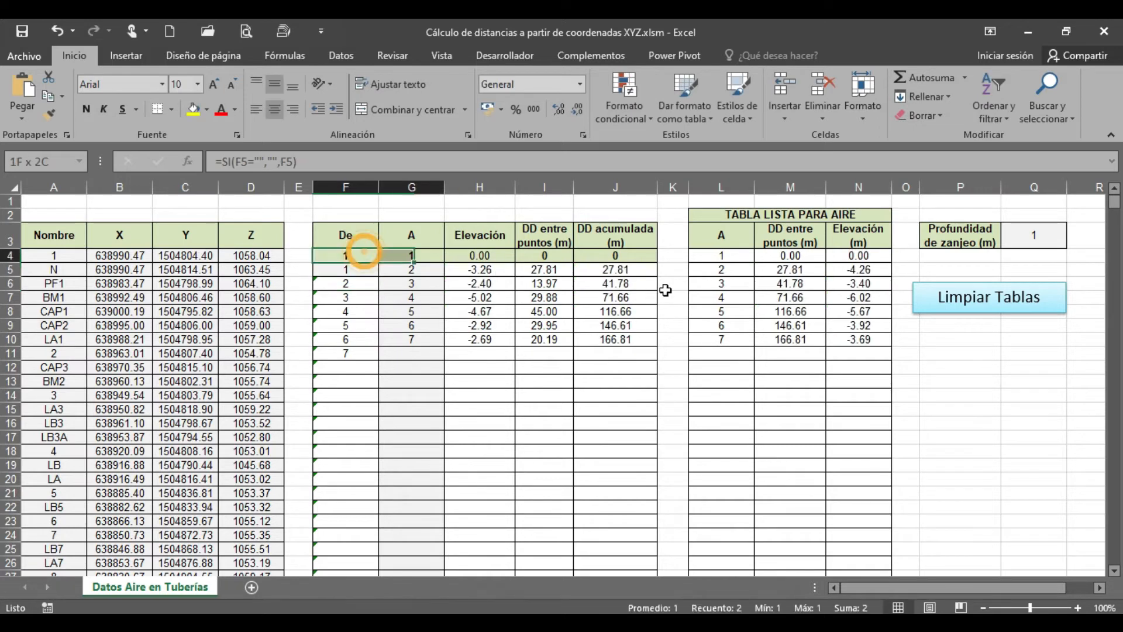
# Clear the destination points in G5:G10 of the distance table.
pyautogui.click(412, 269)
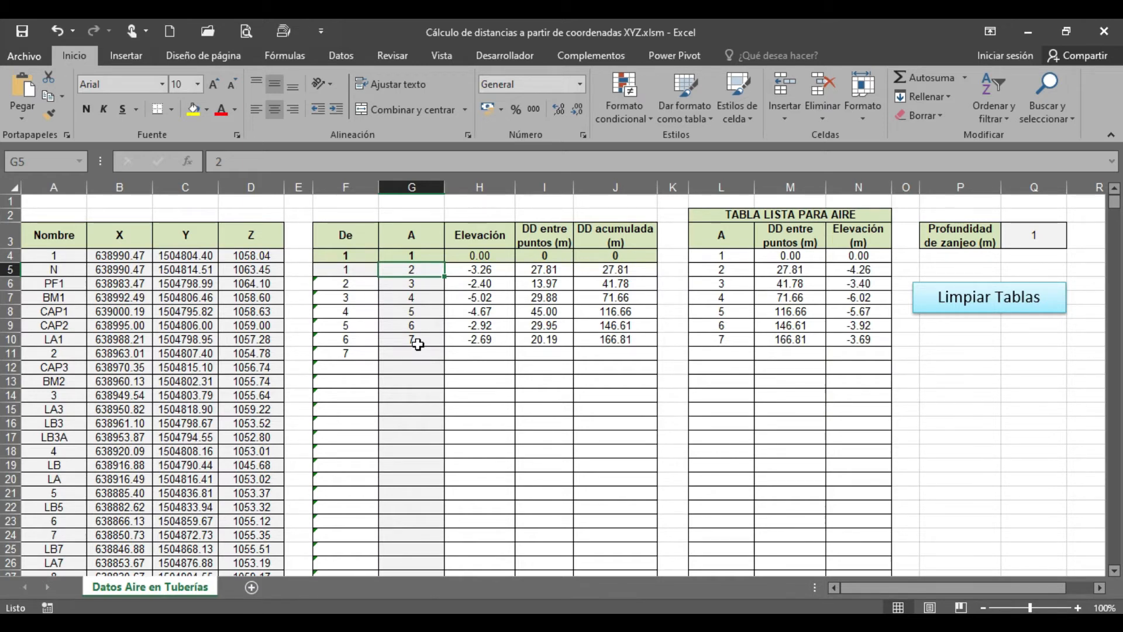
pyautogui.moveTo(414, 269); pyautogui.dragTo(417, 341)
pyautogui.press('Delete')
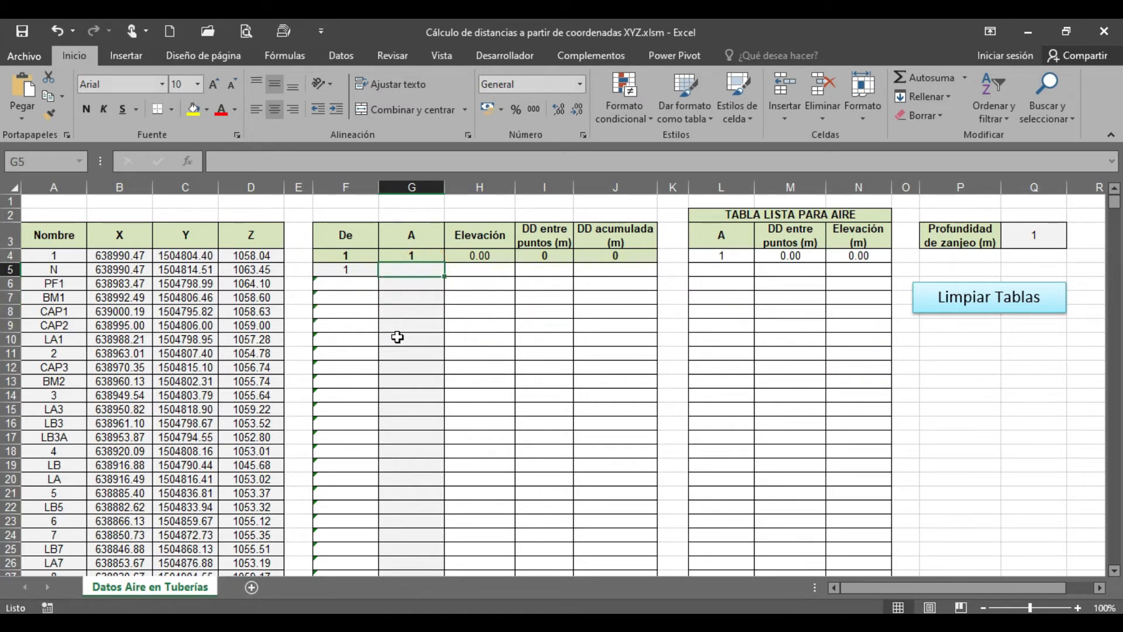
# Enter destination points 2, 3, 4, 5, 6 and 7 down column A of the distance table, in cells G5:G10.
pyautogui.write('2')
pyautogui.press('Return')
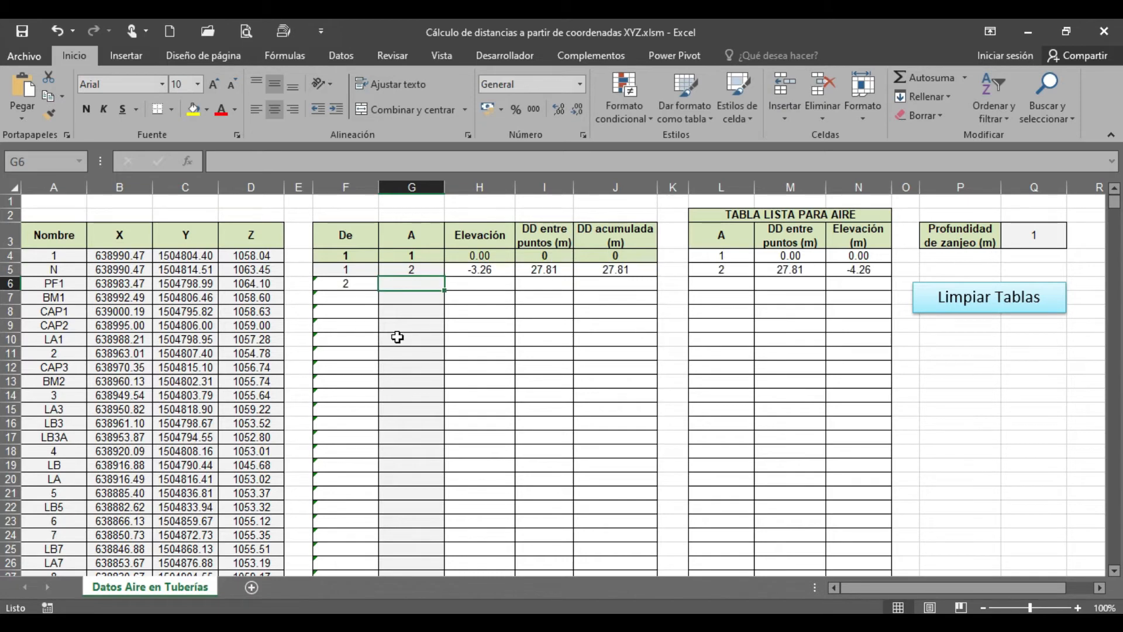
pyautogui.write('3')
pyautogui.press('Return')
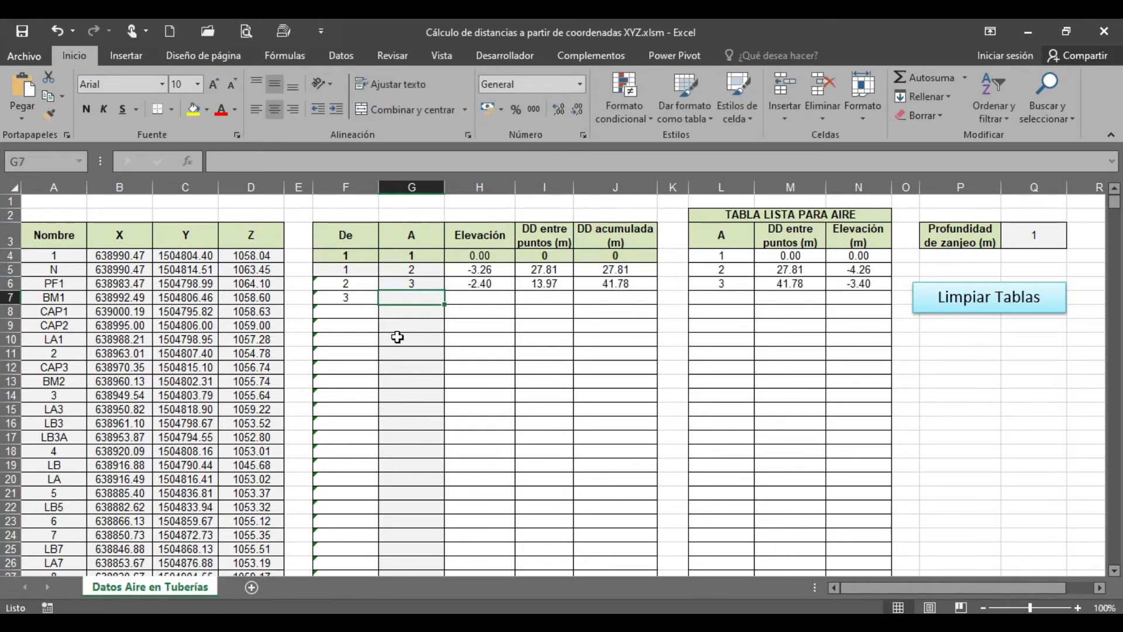
pyautogui.write('4')
pyautogui.press('Return')
pyautogui.write('5')
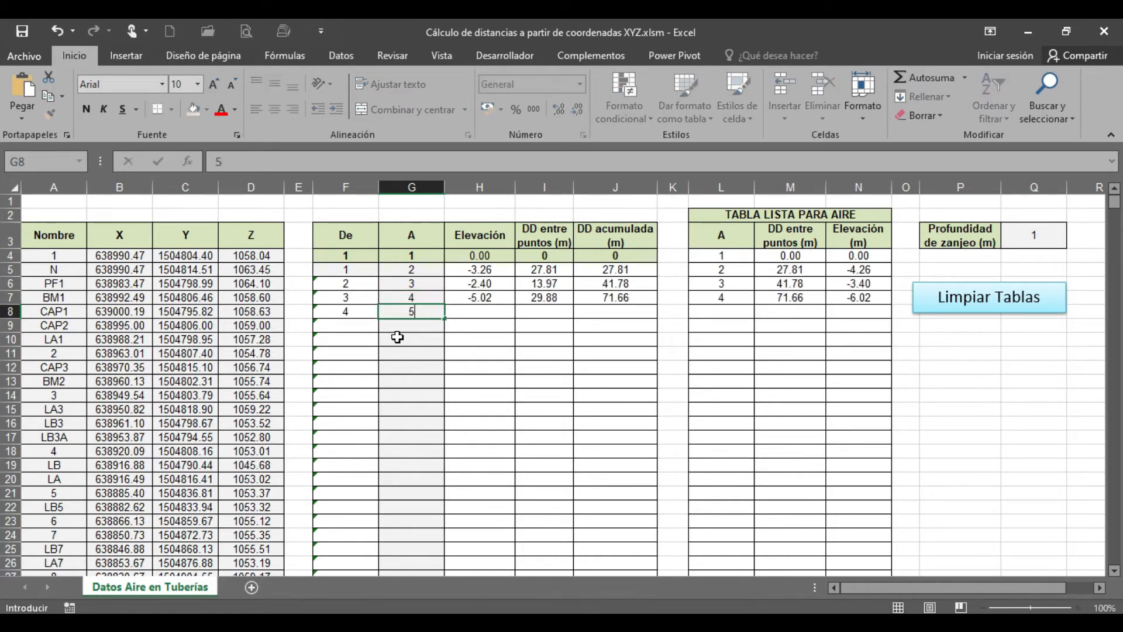
pyautogui.press('Return')
pyautogui.write('6')
pyautogui.press('Return')
pyautogui.write('7')
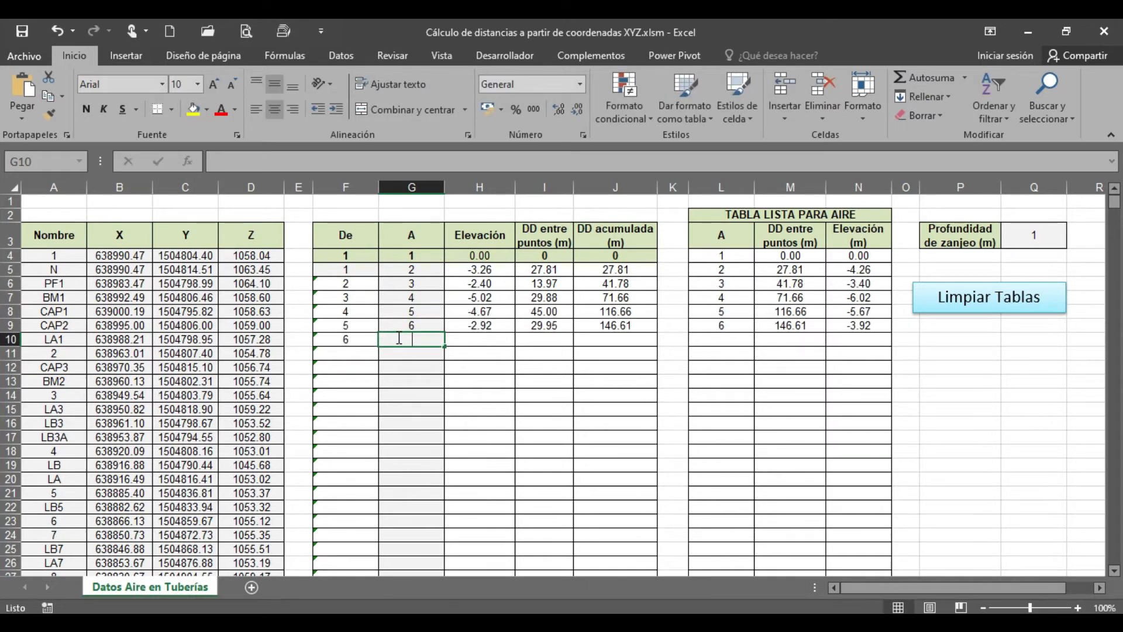
pyautogui.press('Return')
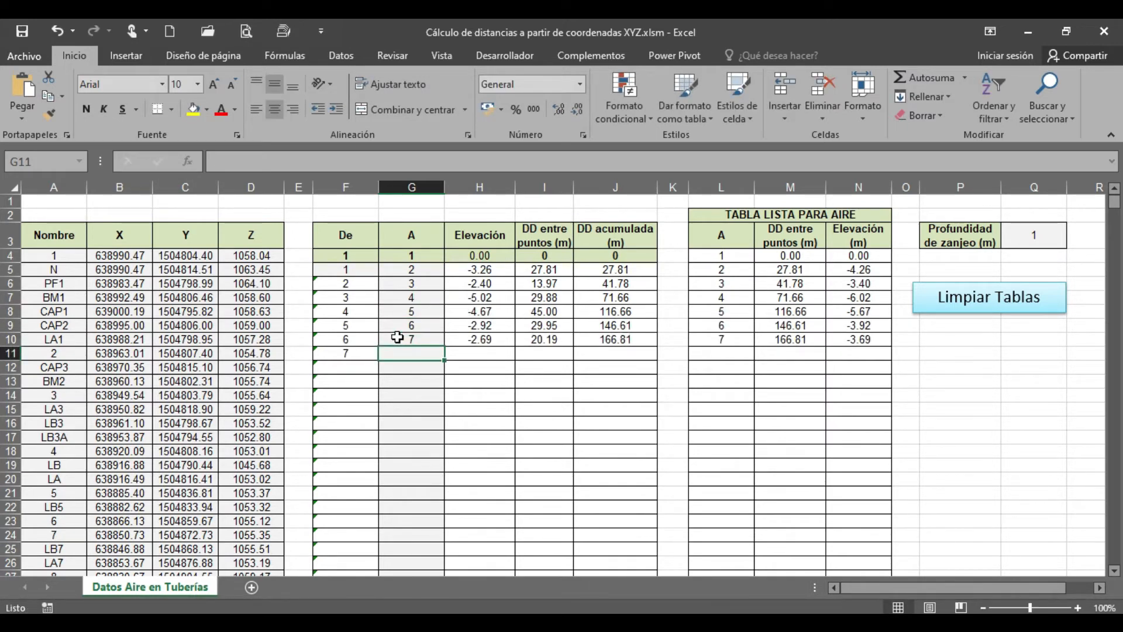
# Enter point 20 as the destination in G11, and relate it to the coordinate list in A4:D21.
pyautogui.write('20')
pyautogui.press('Return')
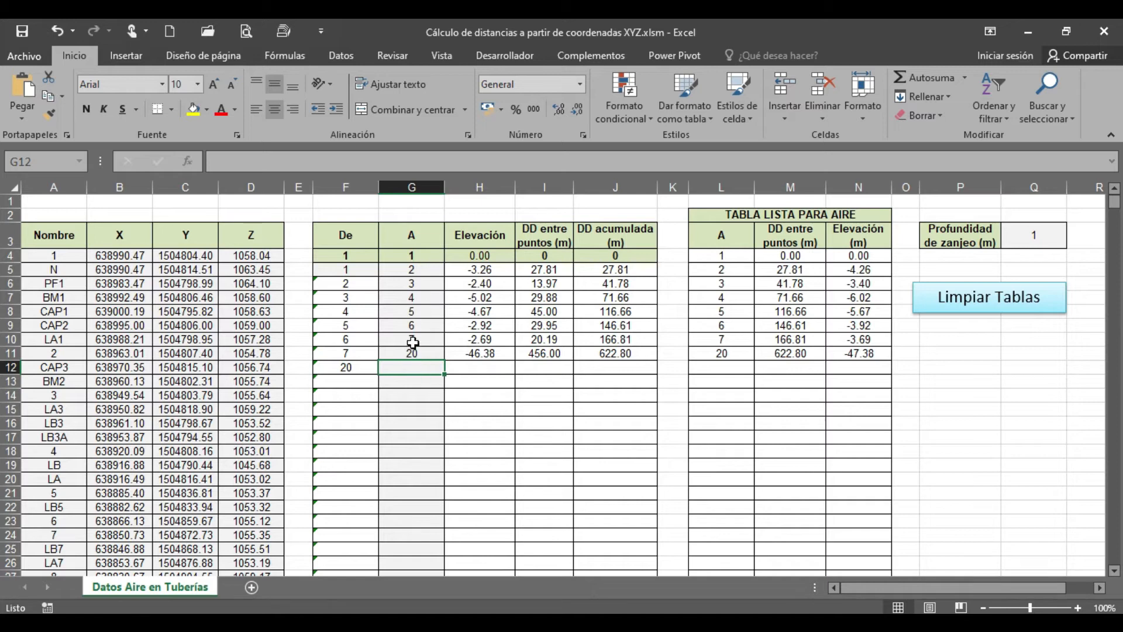
pyautogui.moveTo(39, 256); pyautogui.dragTo(258, 495)
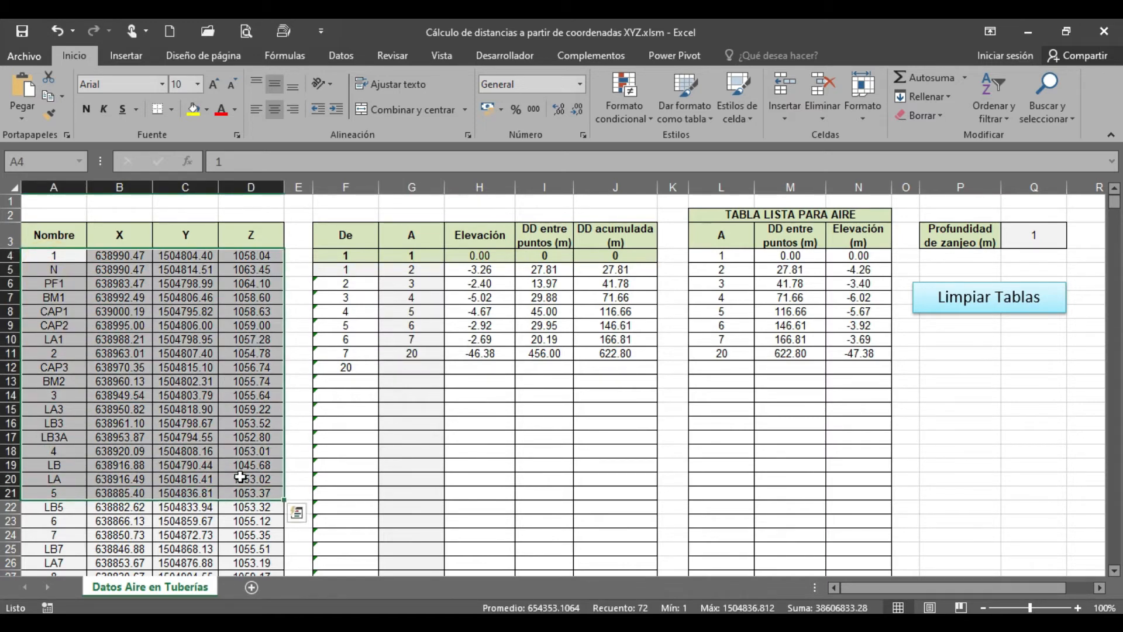
pyautogui.click(413, 367)
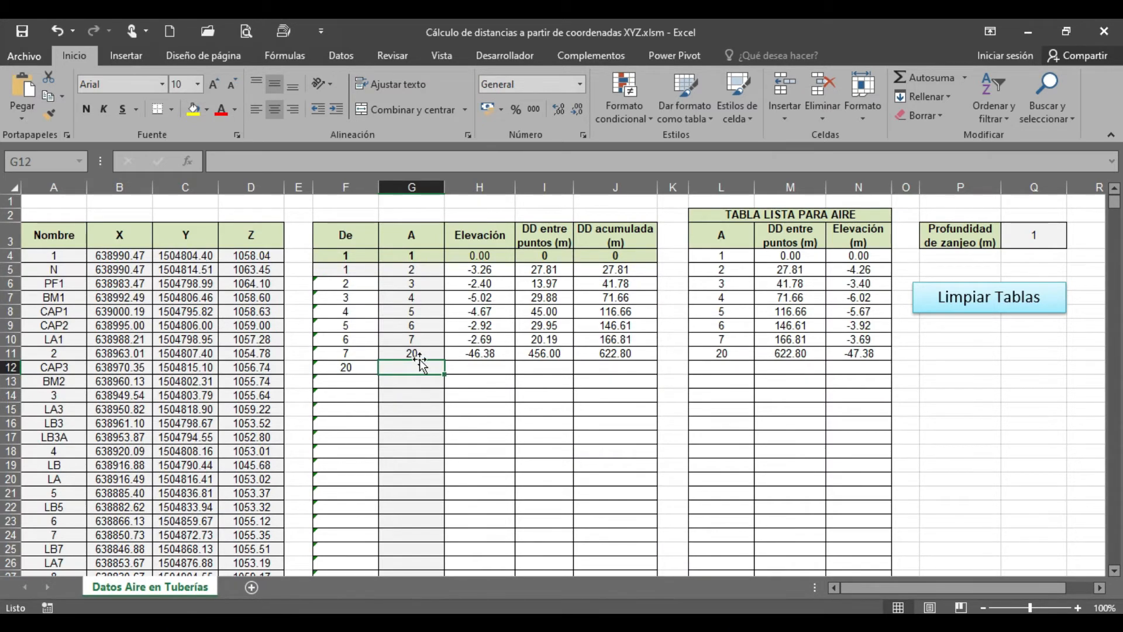
pyautogui.click(420, 358)
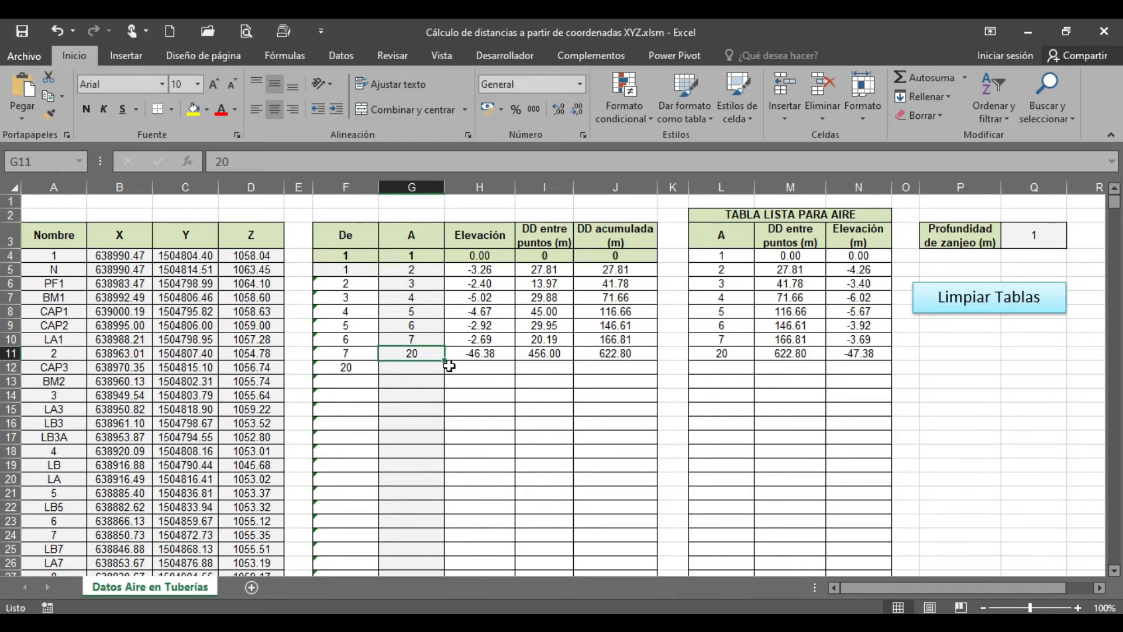
# Examine the Elevación formula in H5 and its two BUSCARV lookups, leaving the formula unedited.
pyautogui.doubleClick(480, 270)
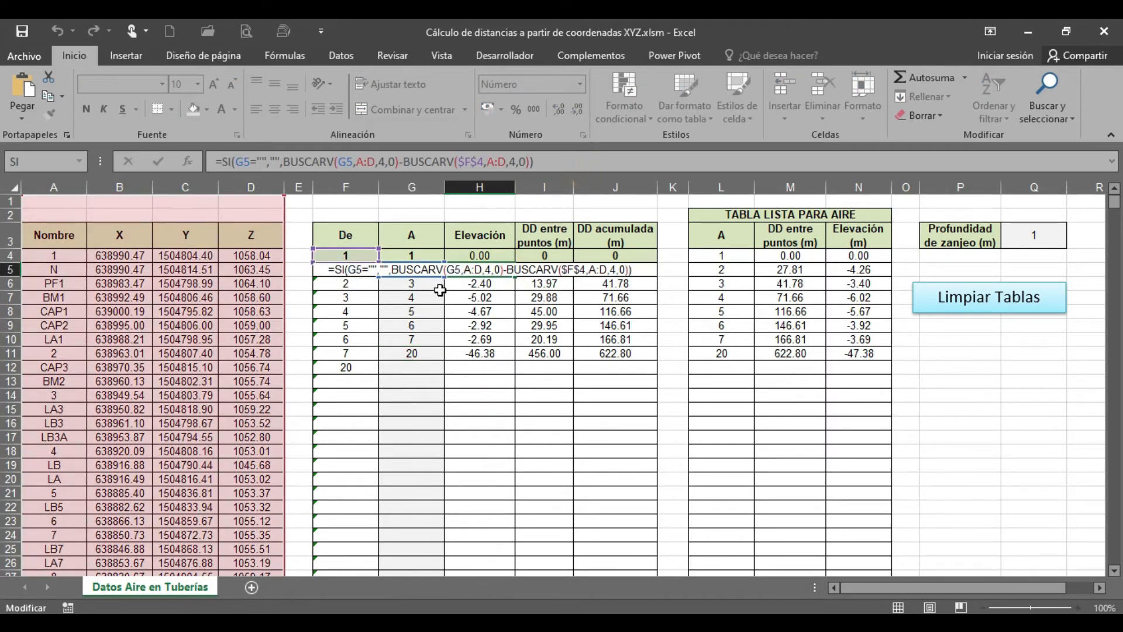
pyautogui.click(489, 270)
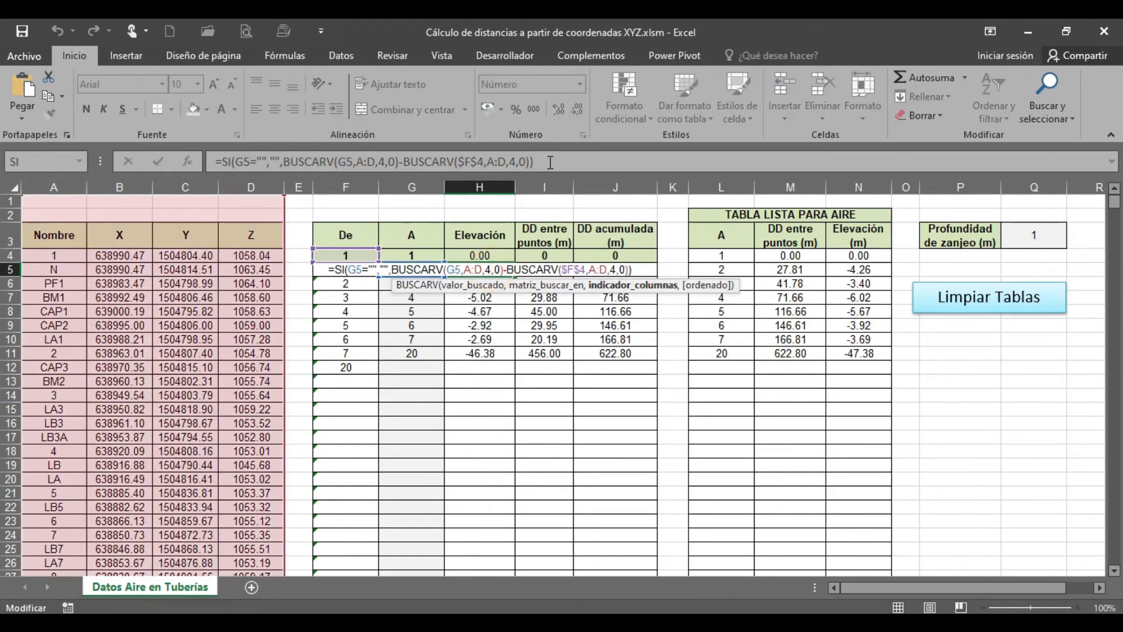
pyautogui.click(544, 162)
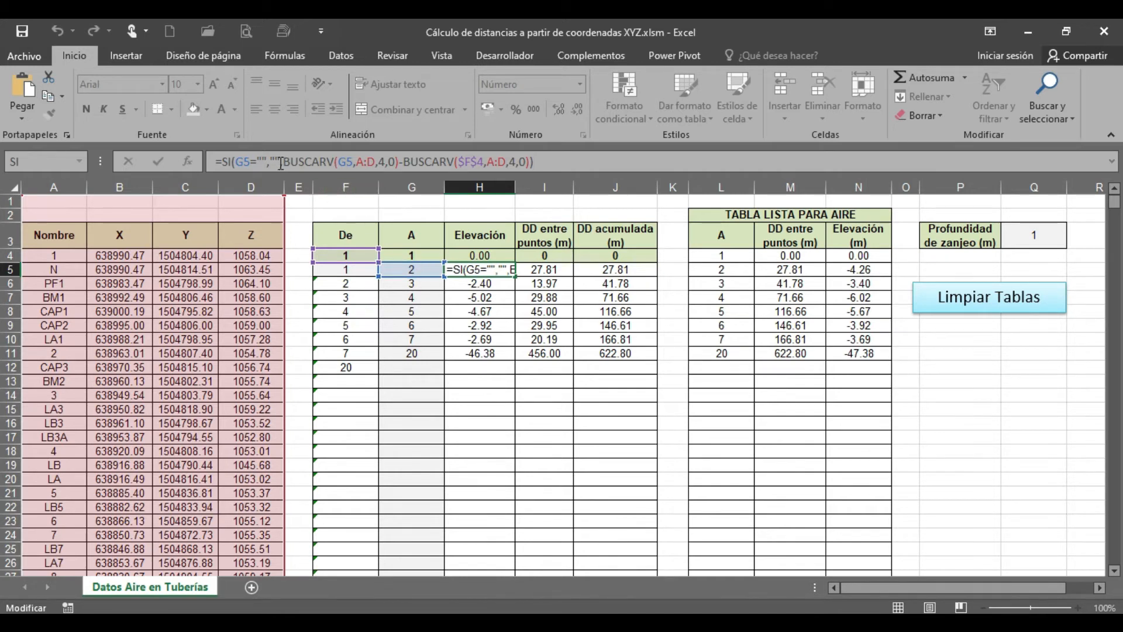
pyautogui.moveTo(284, 161); pyautogui.dragTo(530, 161)
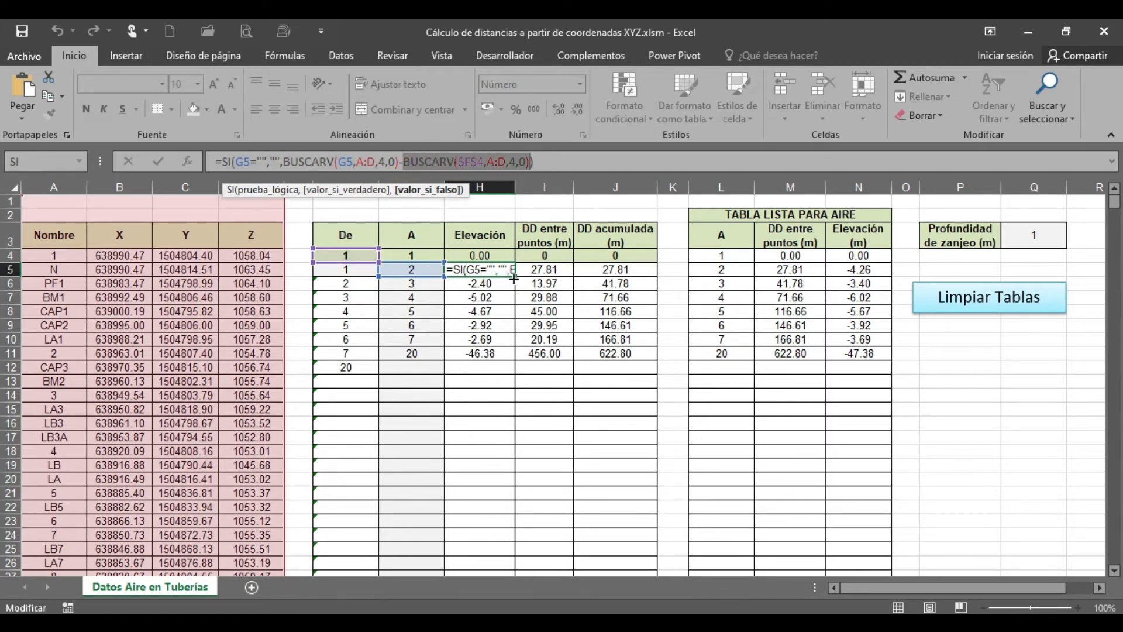
pyautogui.press('Escape')
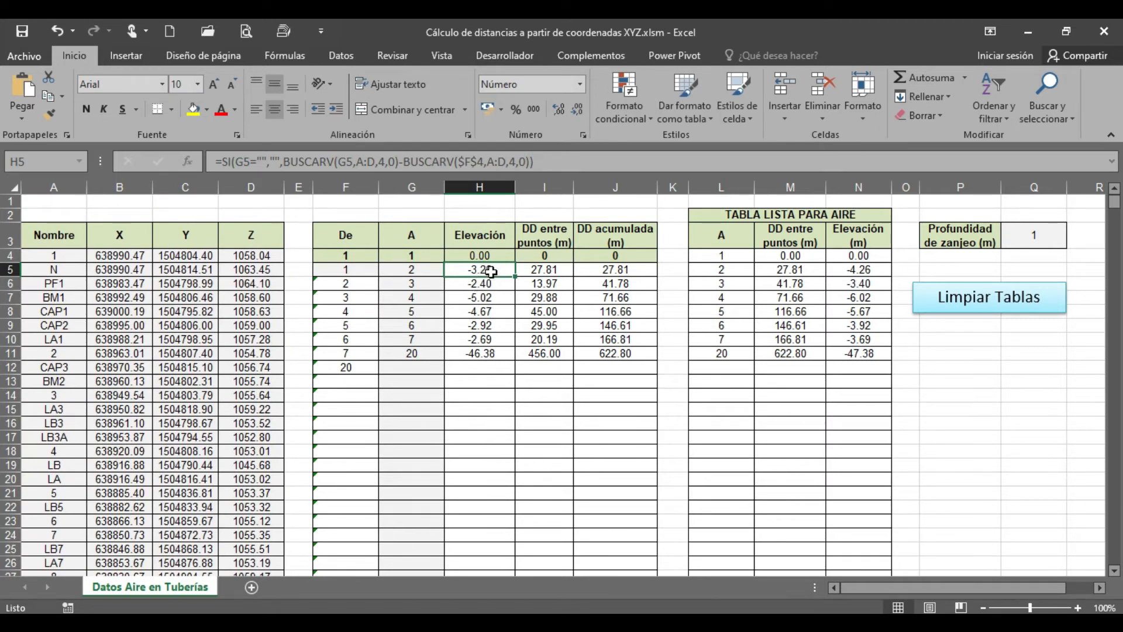
# Examine the full DD entre puntos formula in I5, including its nested POTENCIA and BUSCARV terms, leaving it unedited.
pyautogui.click(564, 269)
pyautogui.click(560, 170)
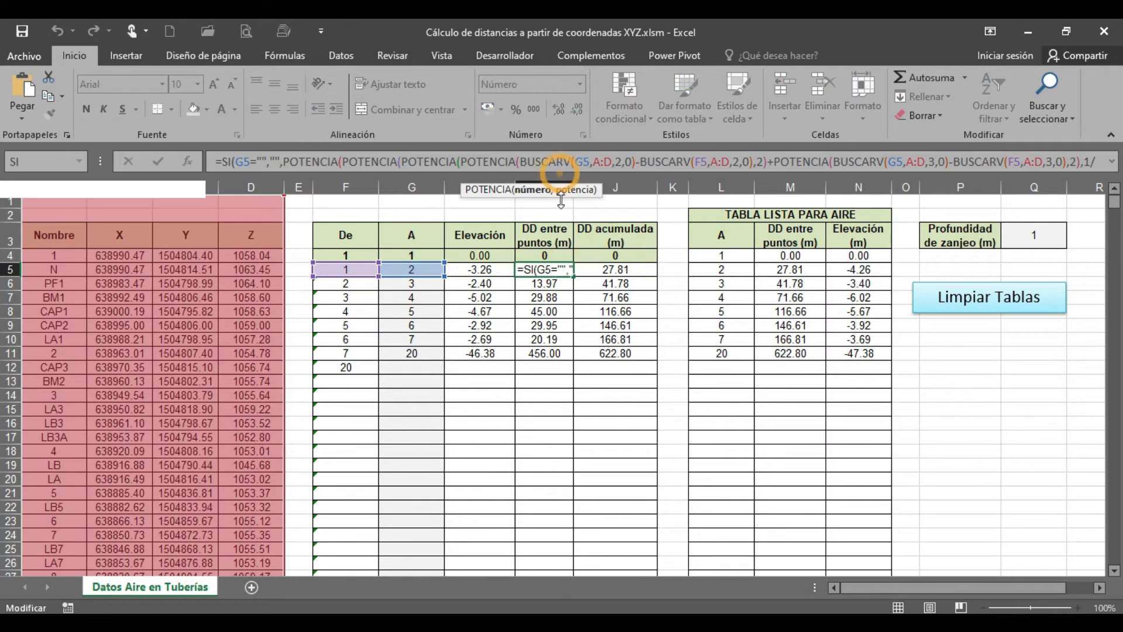
pyautogui.moveTo(560, 201); pyautogui.dragTo(560, 234)
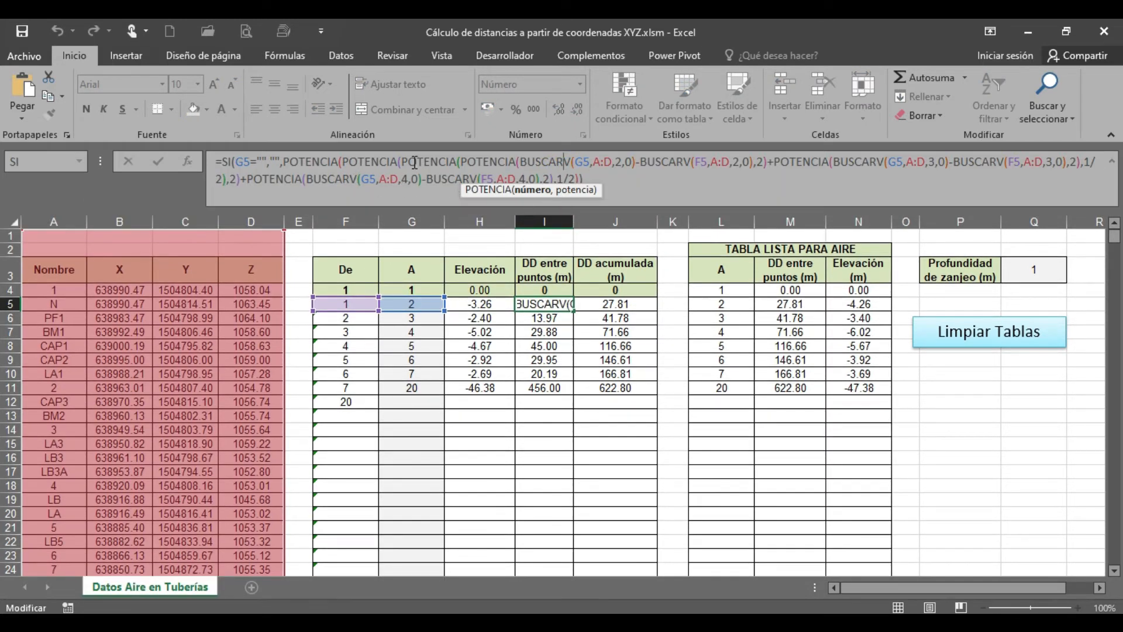
pyautogui.click(608, 183)
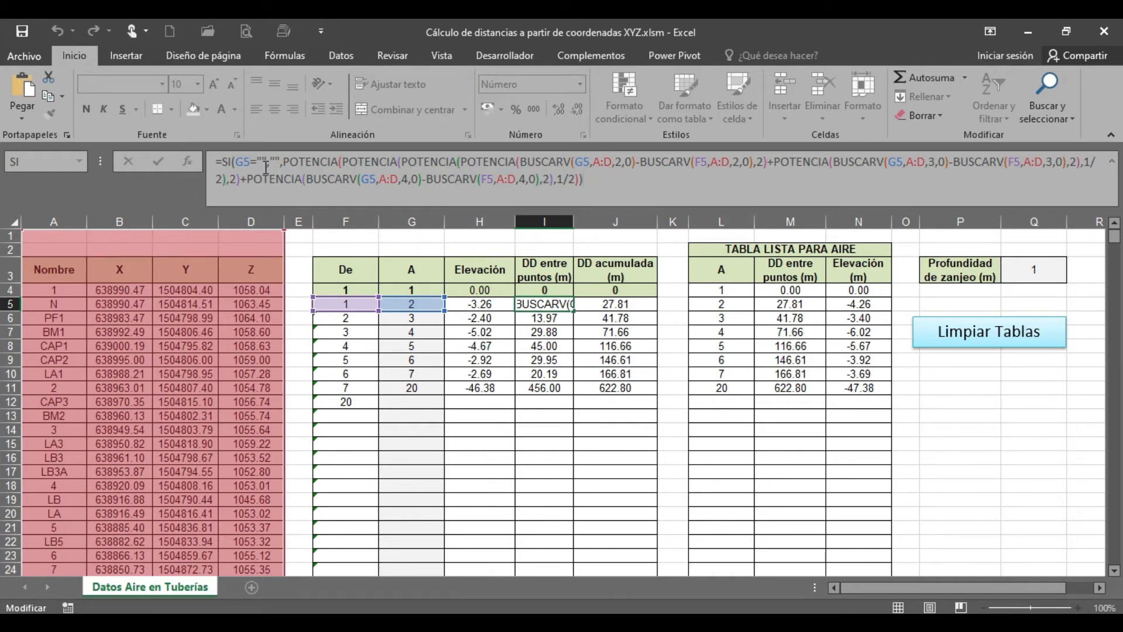
pyautogui.moveTo(223, 161); pyautogui.dragTo(602, 181)
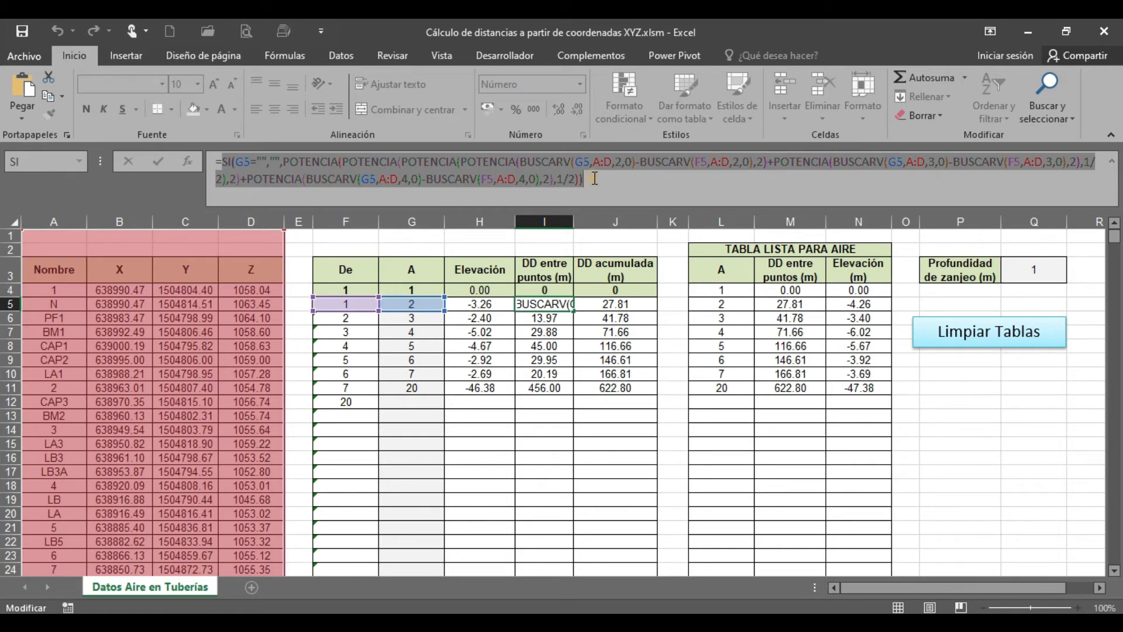
pyautogui.click(594, 179)
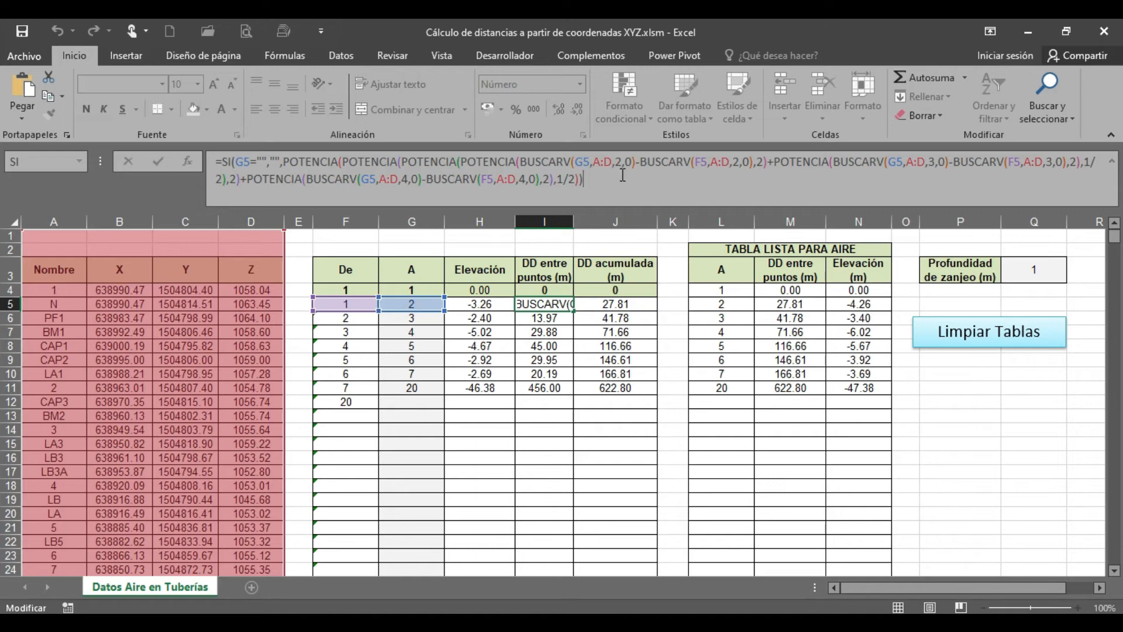
pyautogui.click(589, 201)
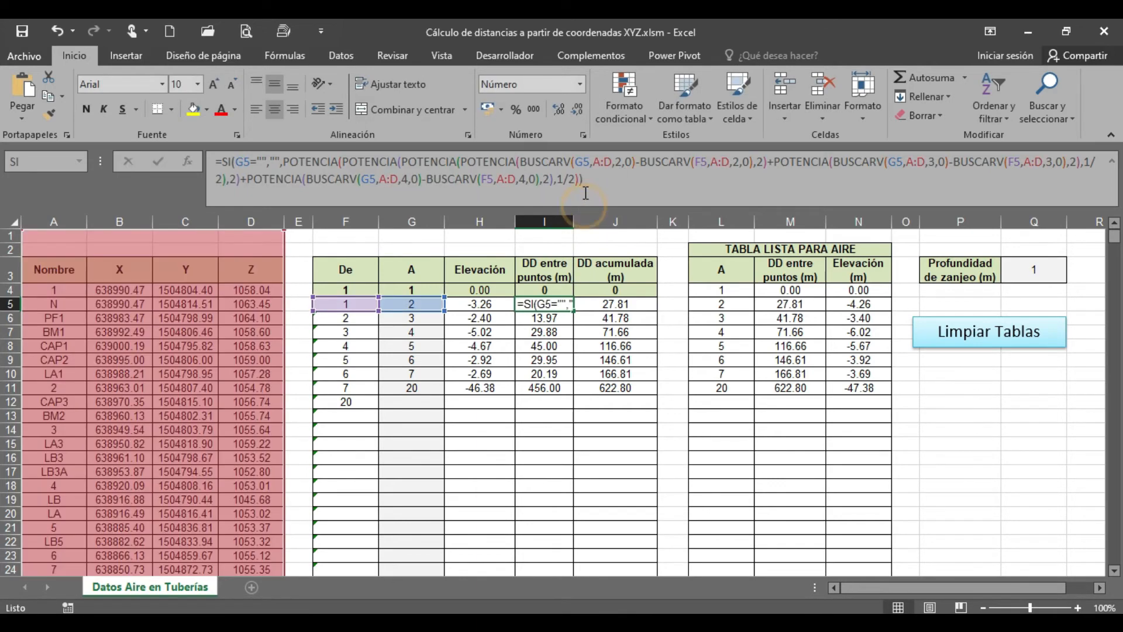
pyautogui.moveTo(589, 211); pyautogui.dragTo(544, 176)
pyautogui.press('Return')
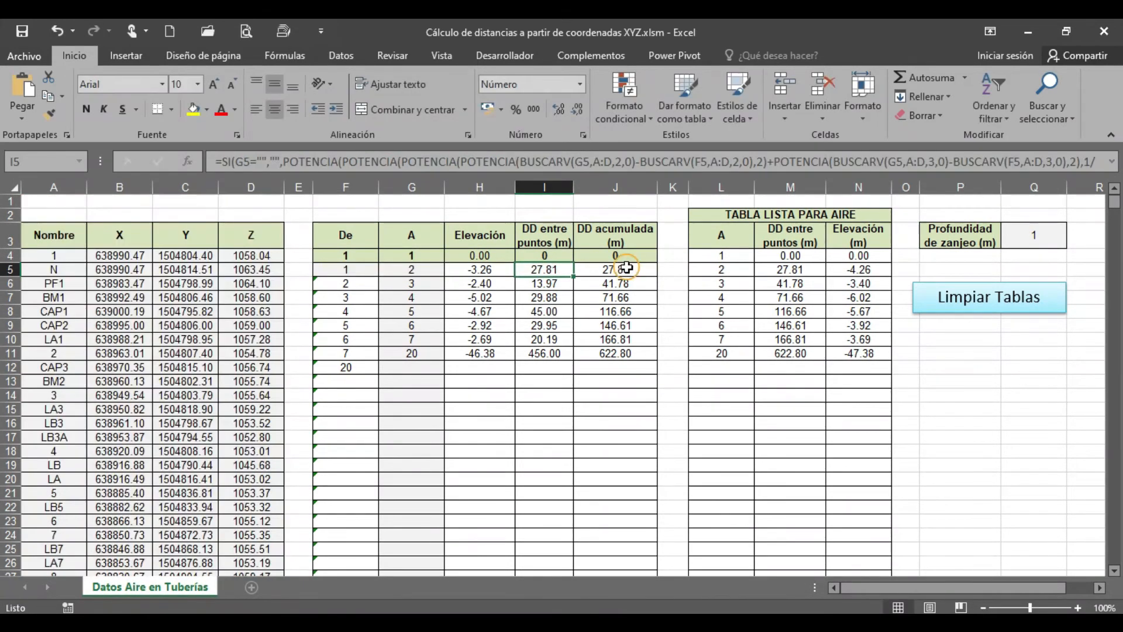
# Examine the DD acumulada formula in J5 and the two cells it adds, leaving it unedited.
pyautogui.click(617, 271)
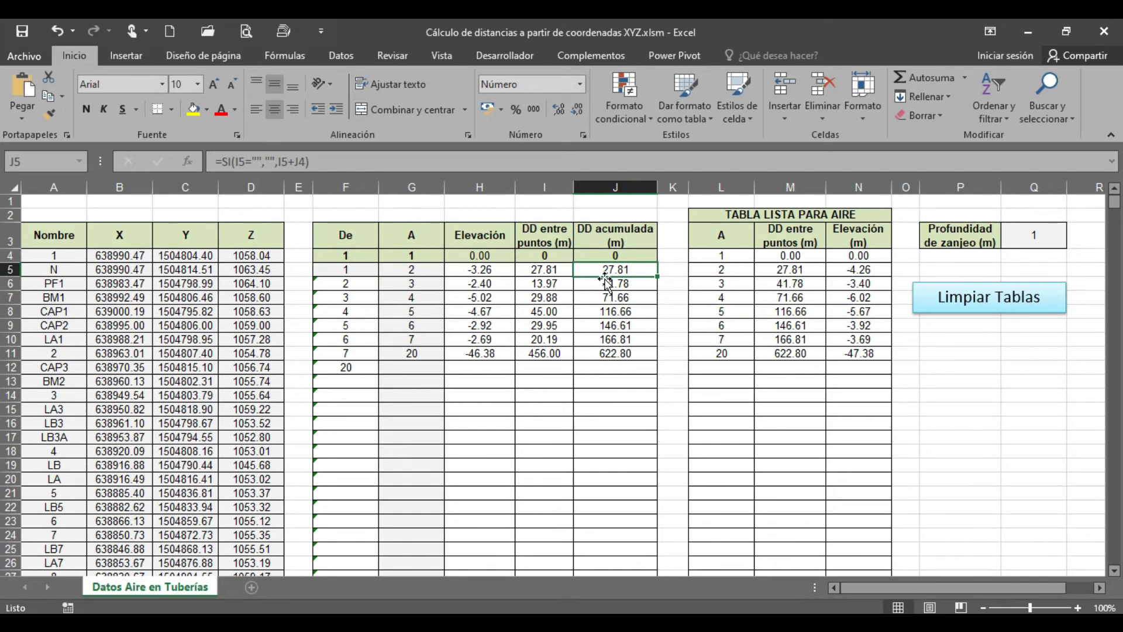
pyautogui.doubleClick(614, 269)
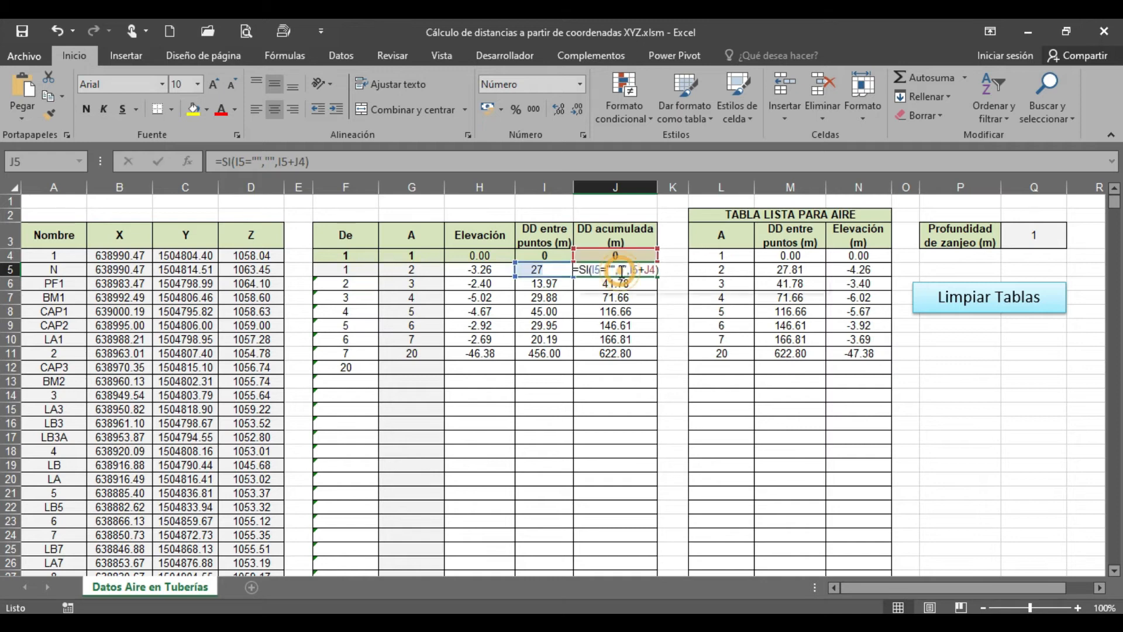
pyautogui.press('Escape')
pyautogui.click(634, 168)
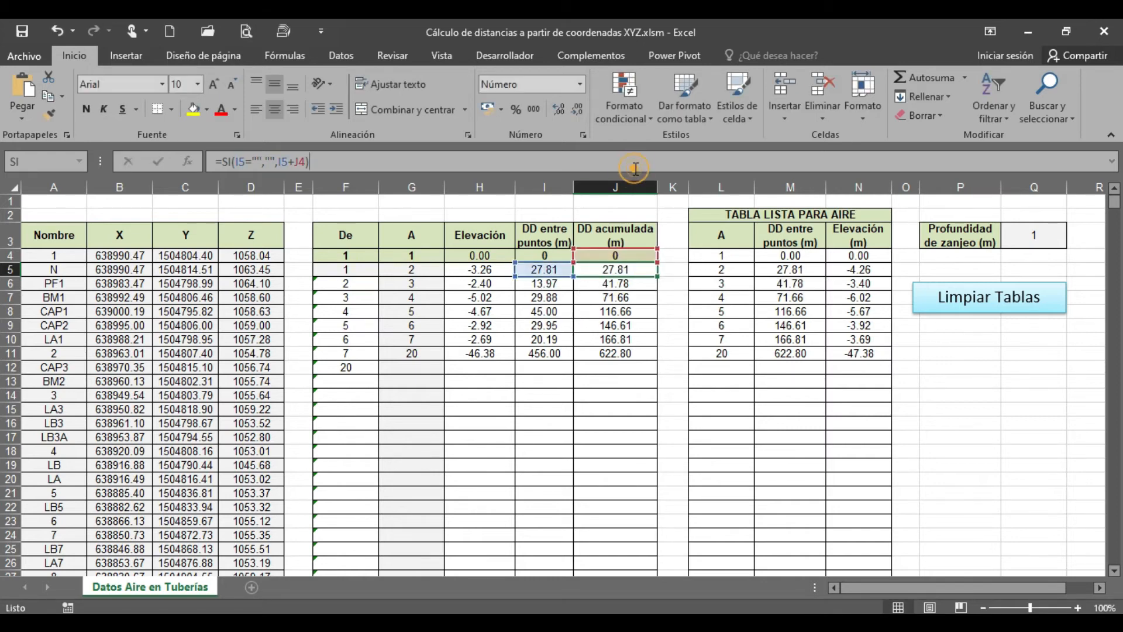
pyautogui.press('Escape')
pyautogui.click(616, 161)
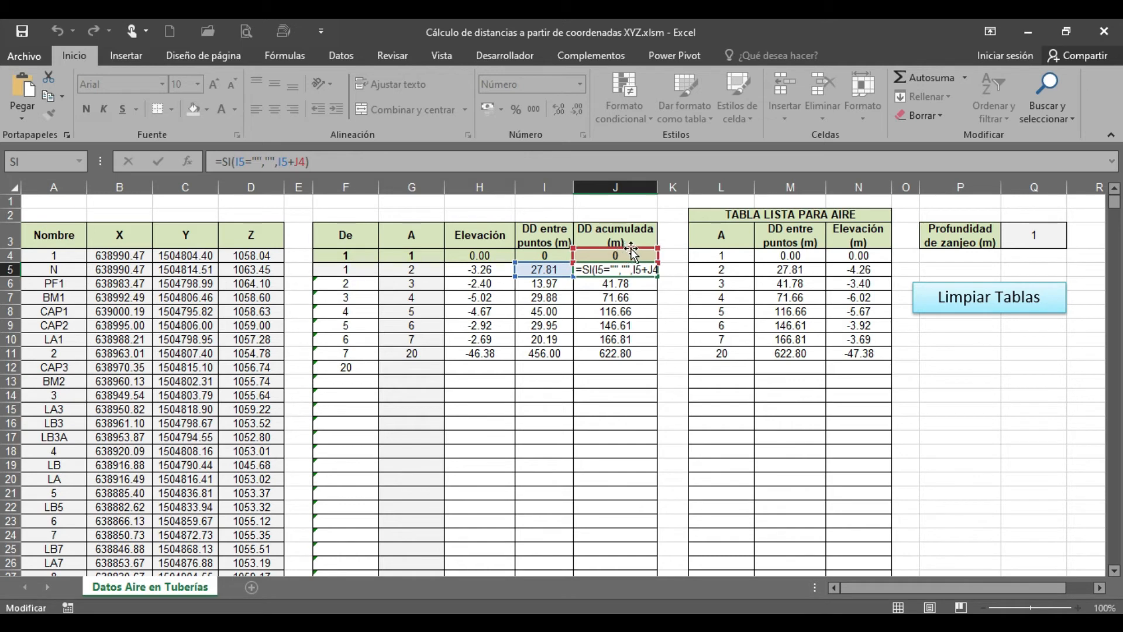
pyautogui.press('Escape')
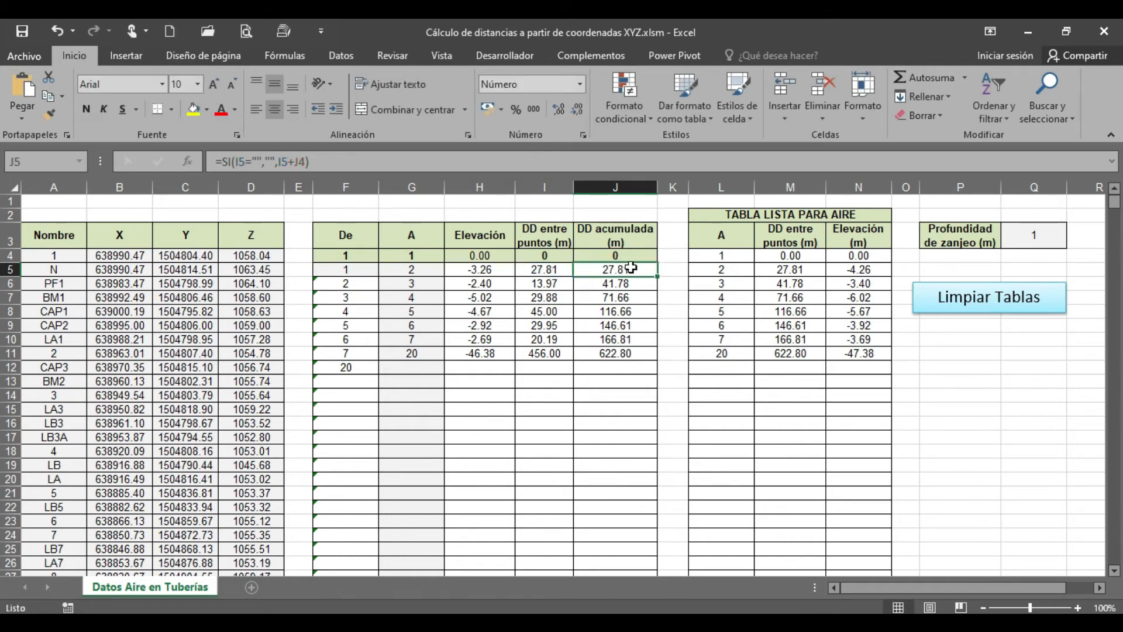
# Trace the point pairs and partial distances of rows 5 and 6 into the DD acumulada formula in J6.
pyautogui.click(426, 271)
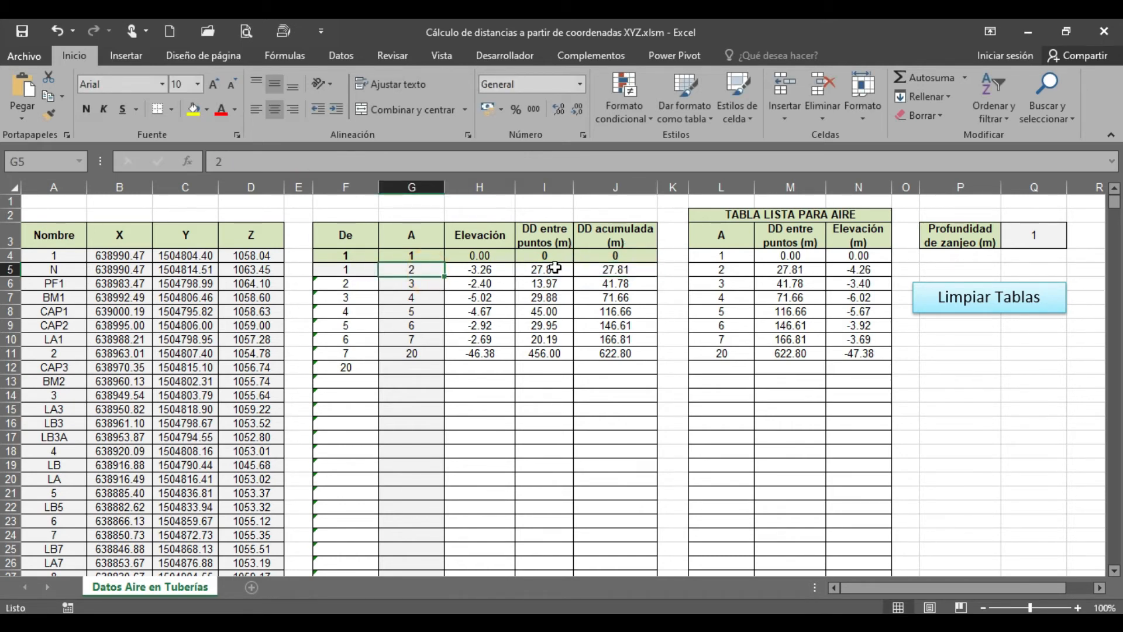
pyautogui.moveTo(366, 269); pyautogui.dragTo(401, 262)
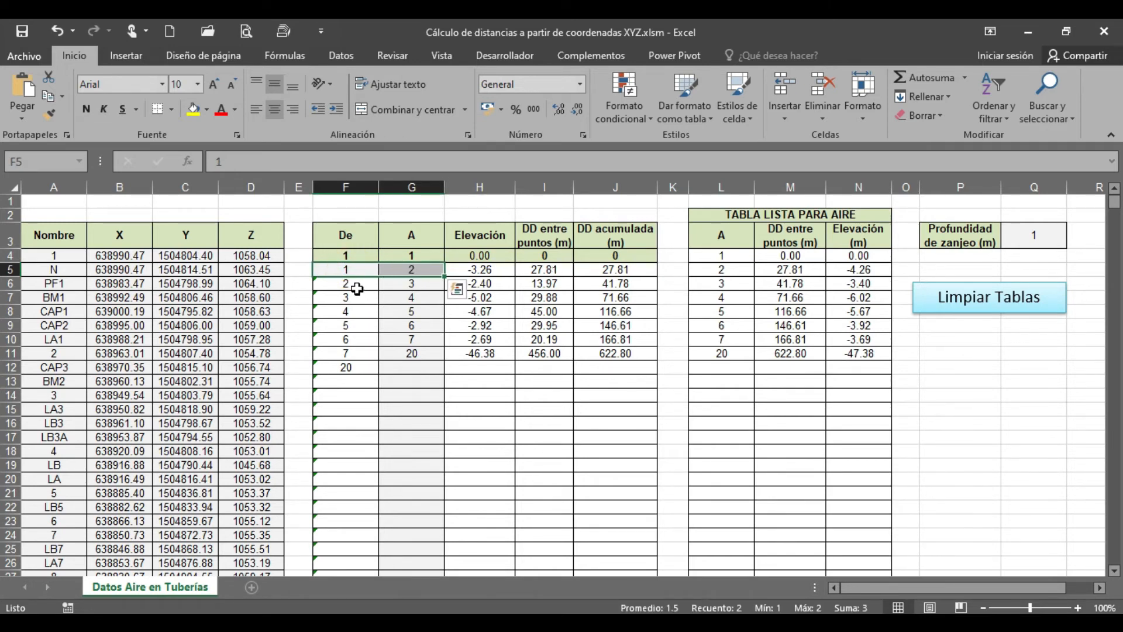
pyautogui.moveTo(351, 284); pyautogui.dragTo(413, 283)
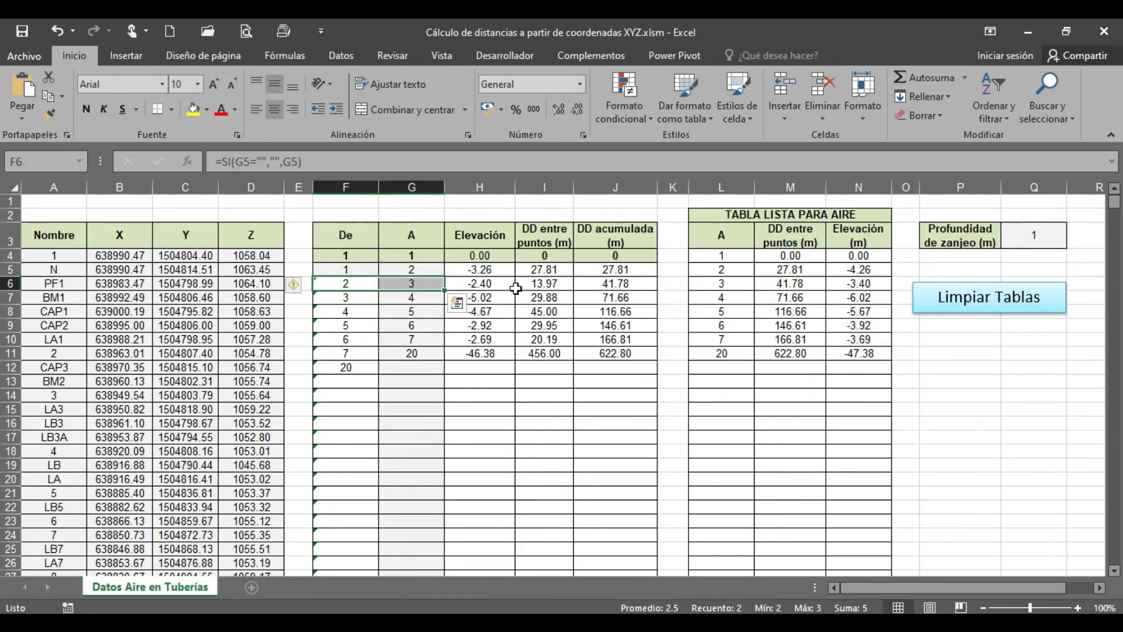
pyautogui.click(551, 271)
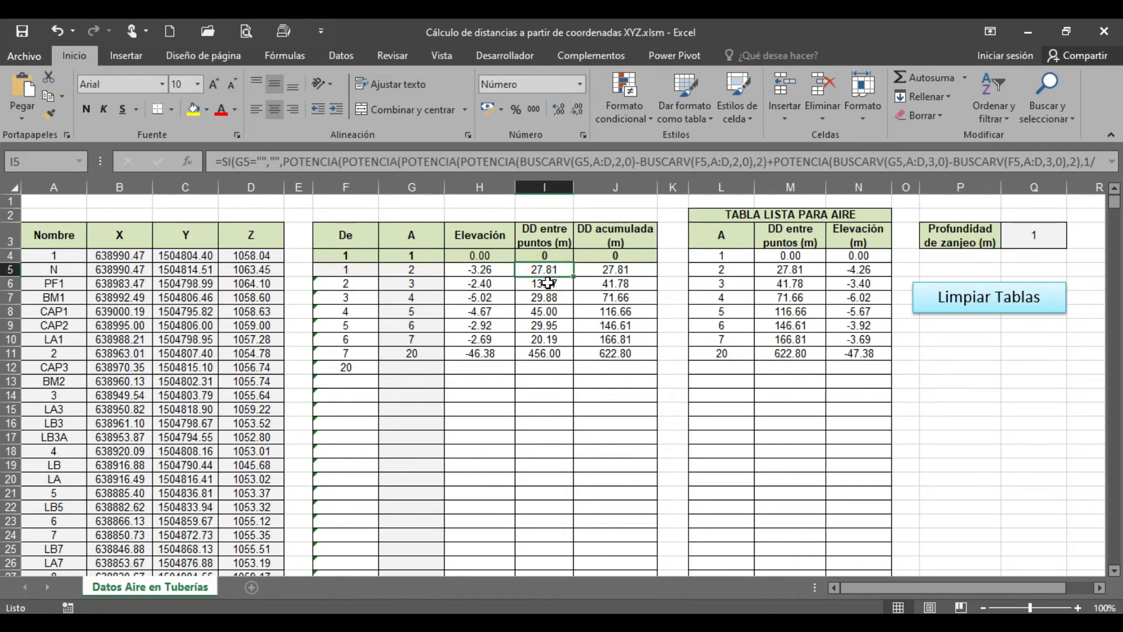
pyautogui.click(550, 284)
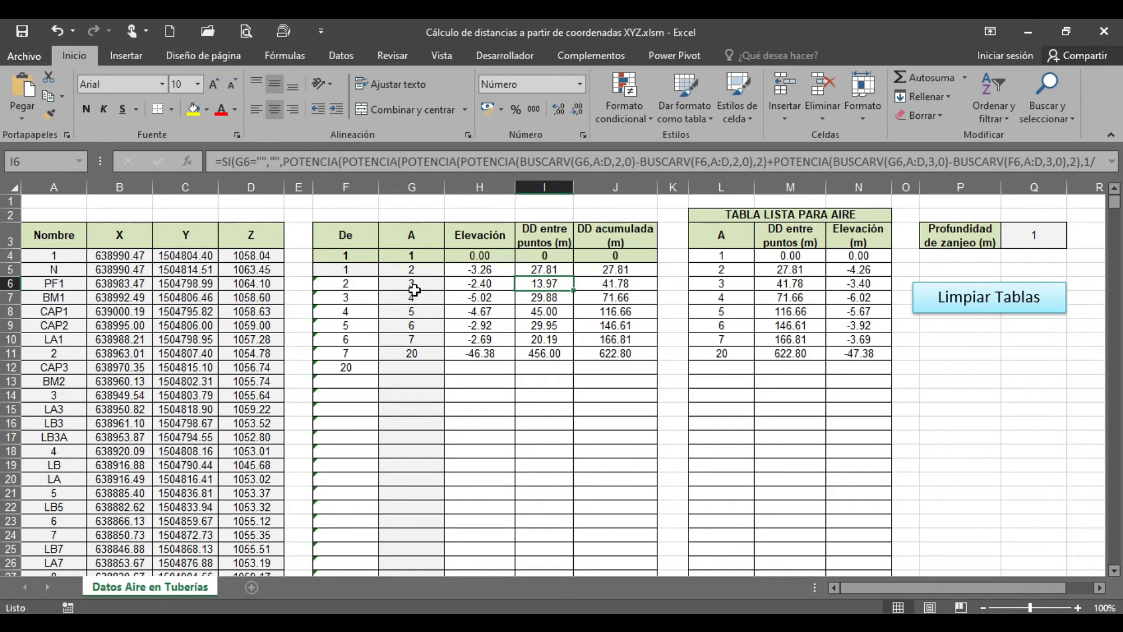
pyautogui.doubleClick(618, 283)
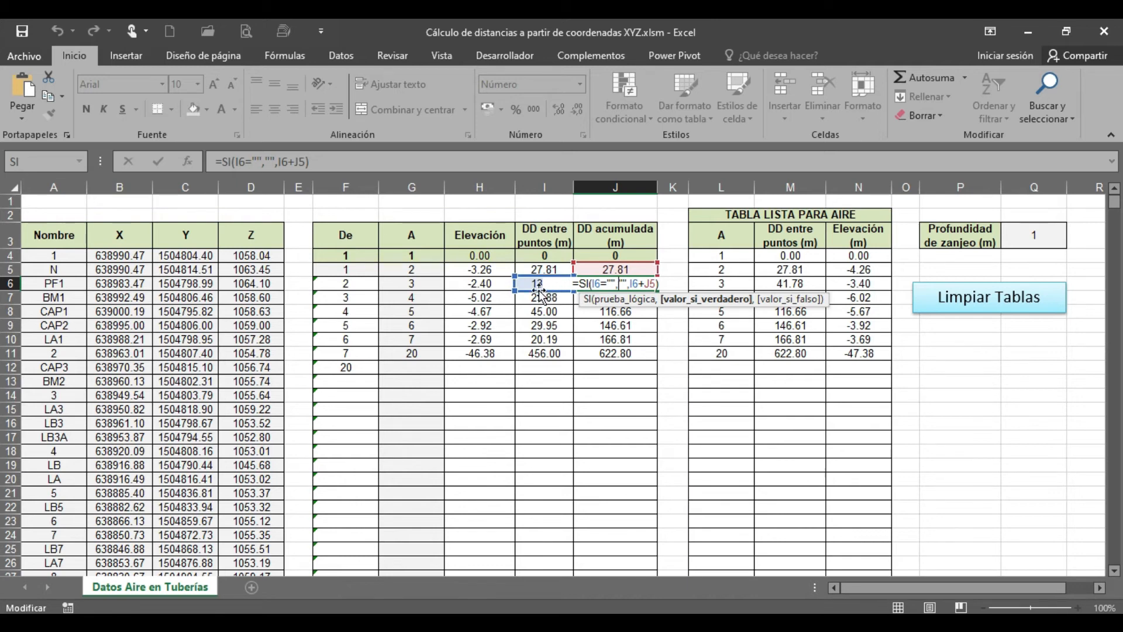
pyautogui.press('Return')
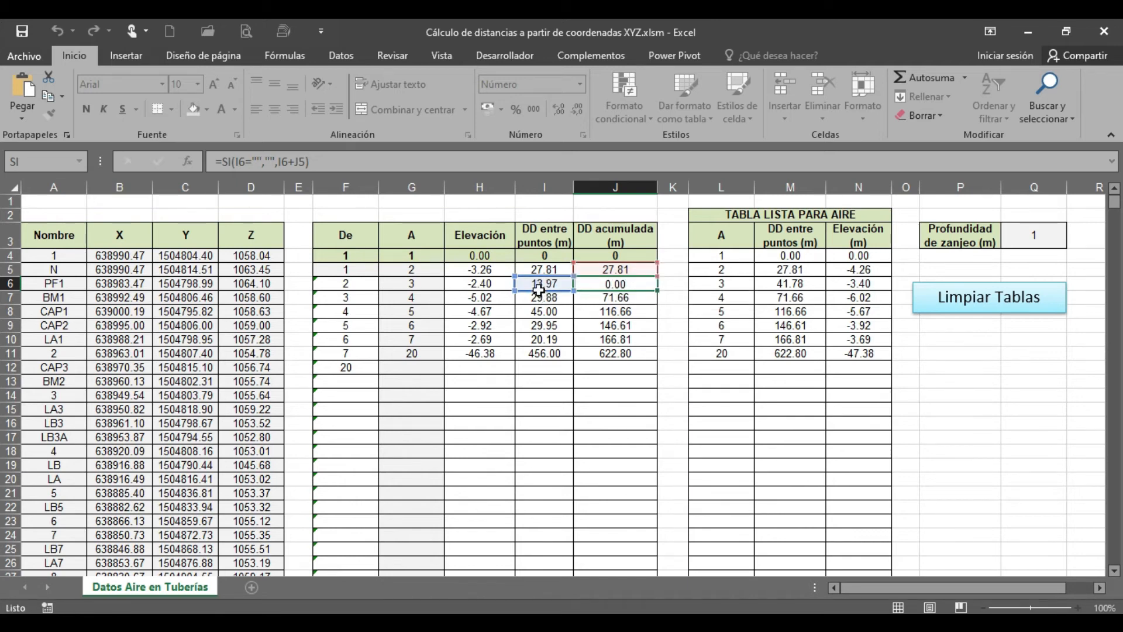
# Review columns L:N of TABLA LISTA PARA AIRE, its point list and its distance header.
pyautogui.moveTo(716, 178); pyautogui.dragTo(869, 186)
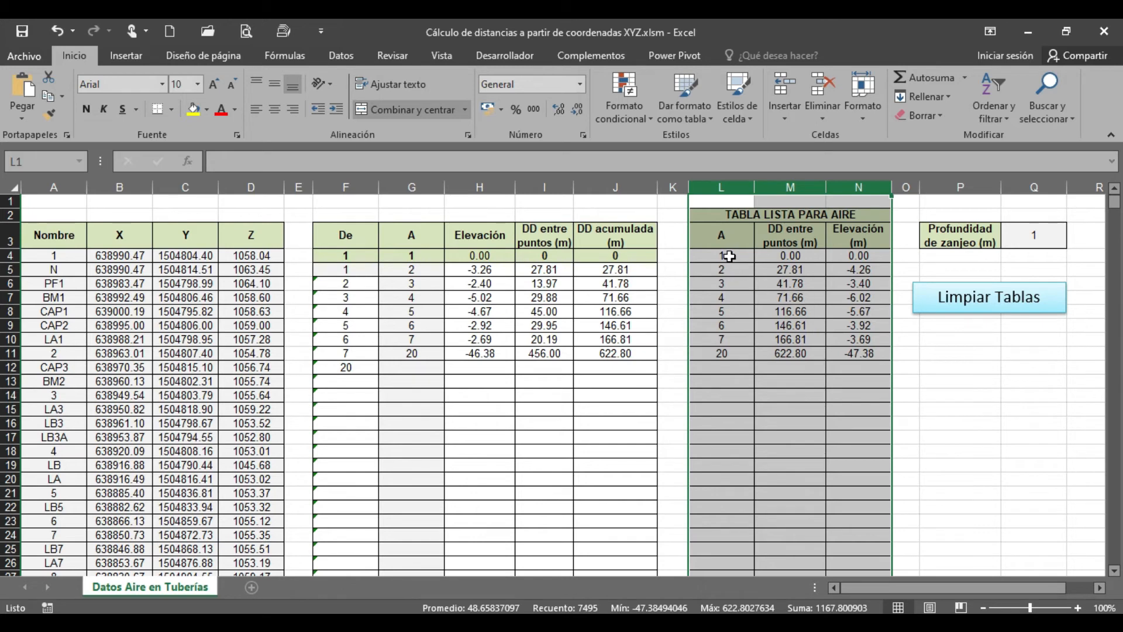
pyautogui.moveTo(728, 254); pyautogui.dragTo(733, 367)
pyautogui.click(787, 237)
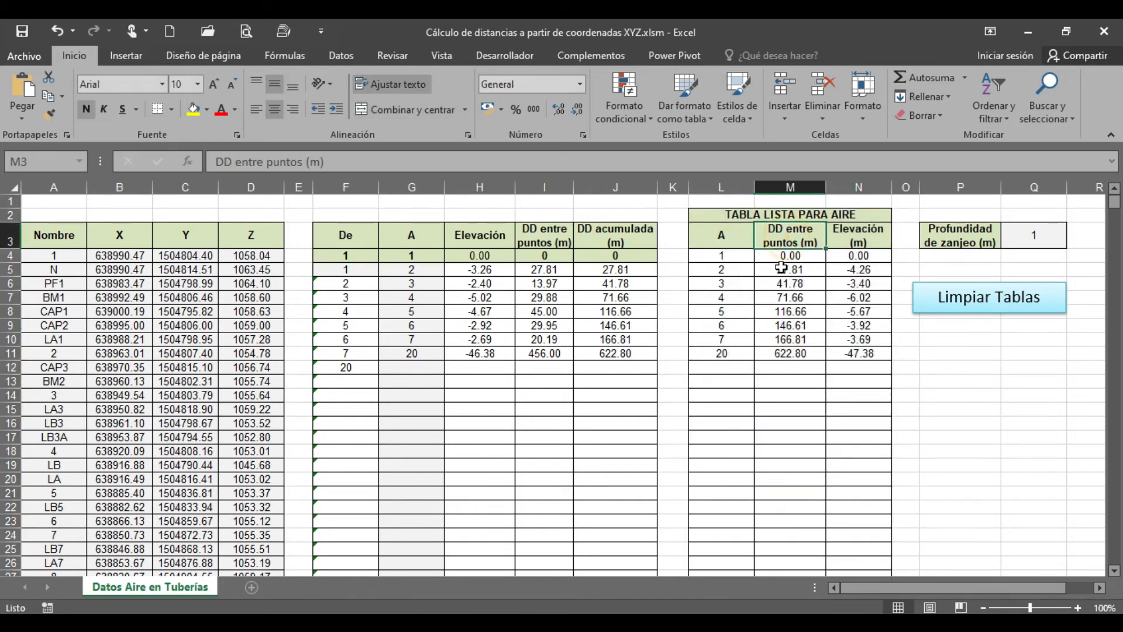
# Retitle header M3 of TABLA LISTA PARA AIRE as "DD acumulada (m)", matching J3, and widen column M so it fits.
pyautogui.doubleClick(794, 234)
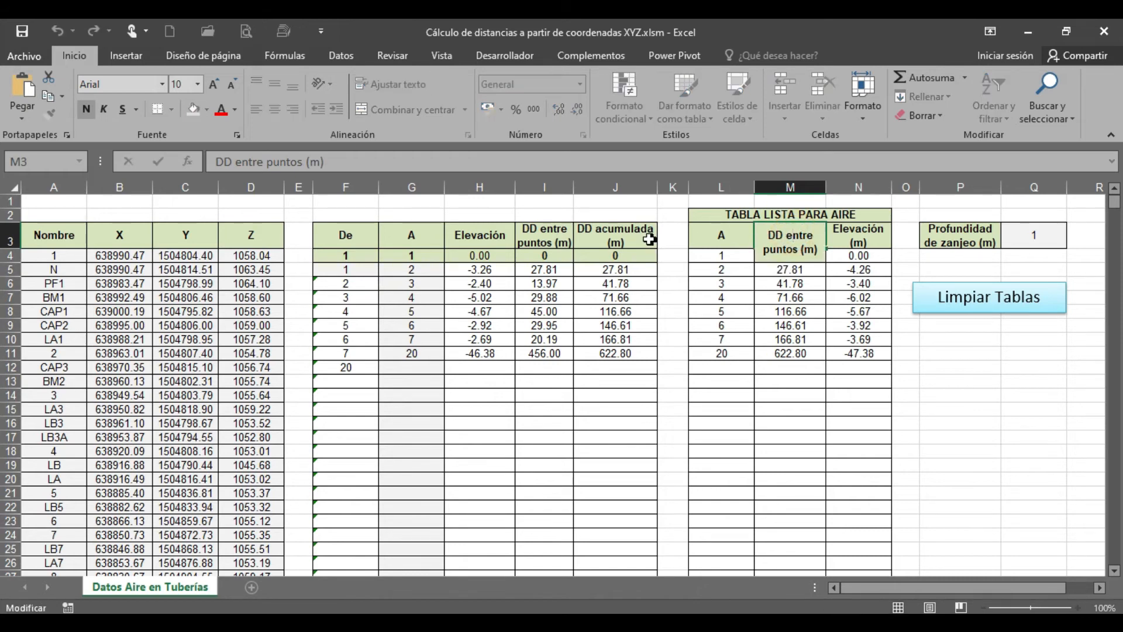
pyautogui.click(644, 238)
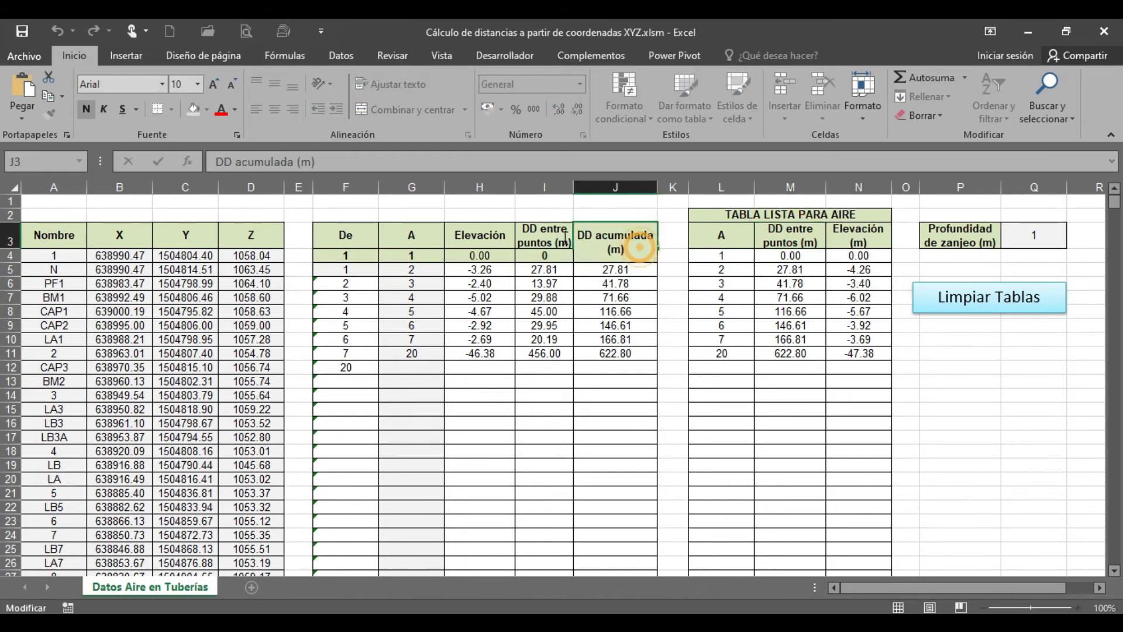
pyautogui.doubleClick(769, 234)
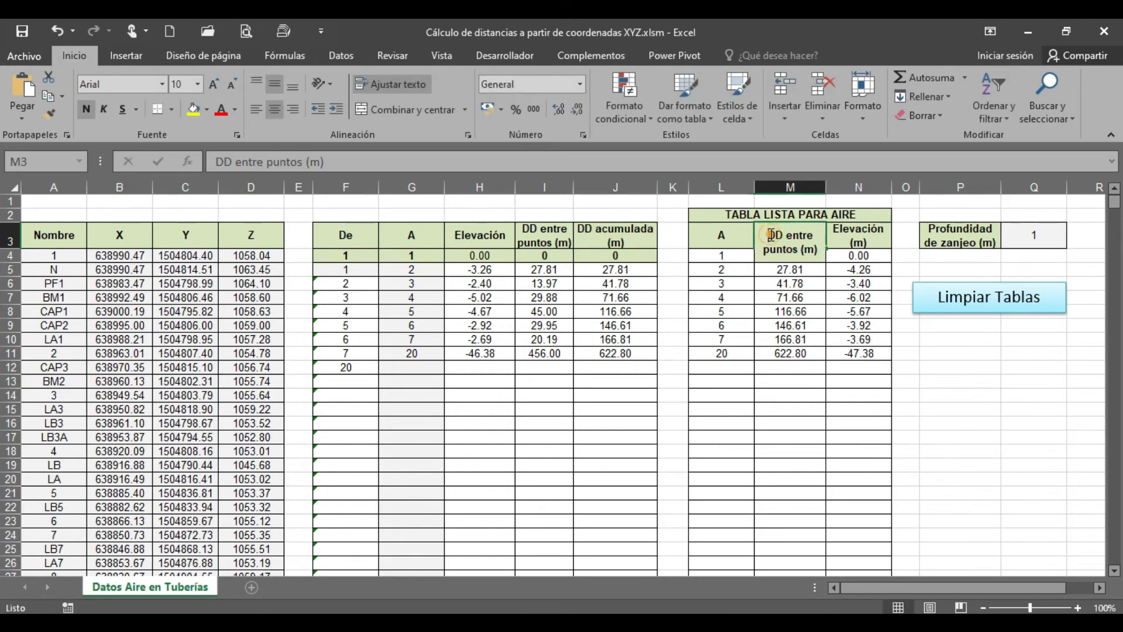
pyautogui.moveTo(767, 232); pyautogui.dragTo(830, 252)
pyautogui.write('DD acumulada (m)')
pyautogui.click(812, 279)
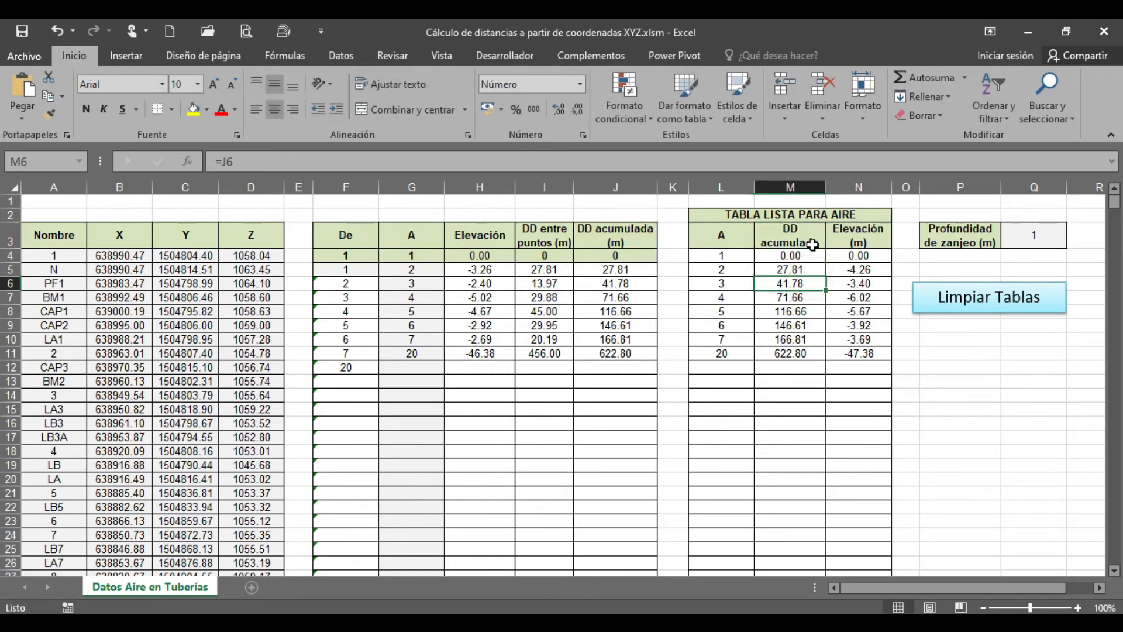
pyautogui.click(812, 241)
pyautogui.moveTo(825, 187); pyautogui.dragTo(837, 189)
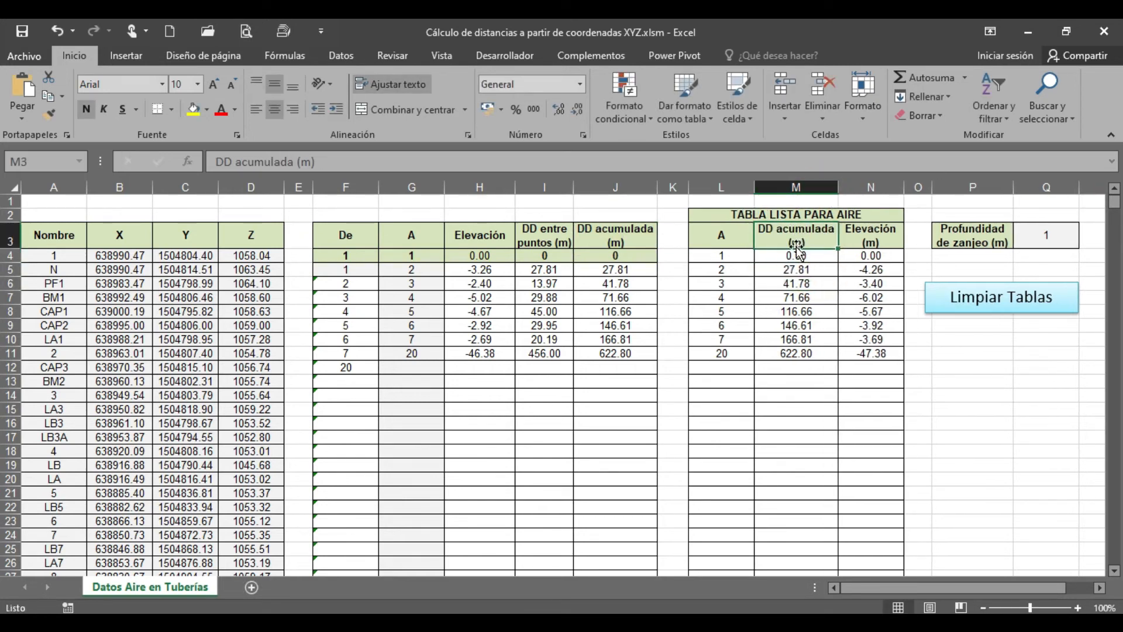
# Examine the Elevación values in N4:N11 of the list table and the Profundidad de zanjeo in Q3.
pyautogui.click(863, 239)
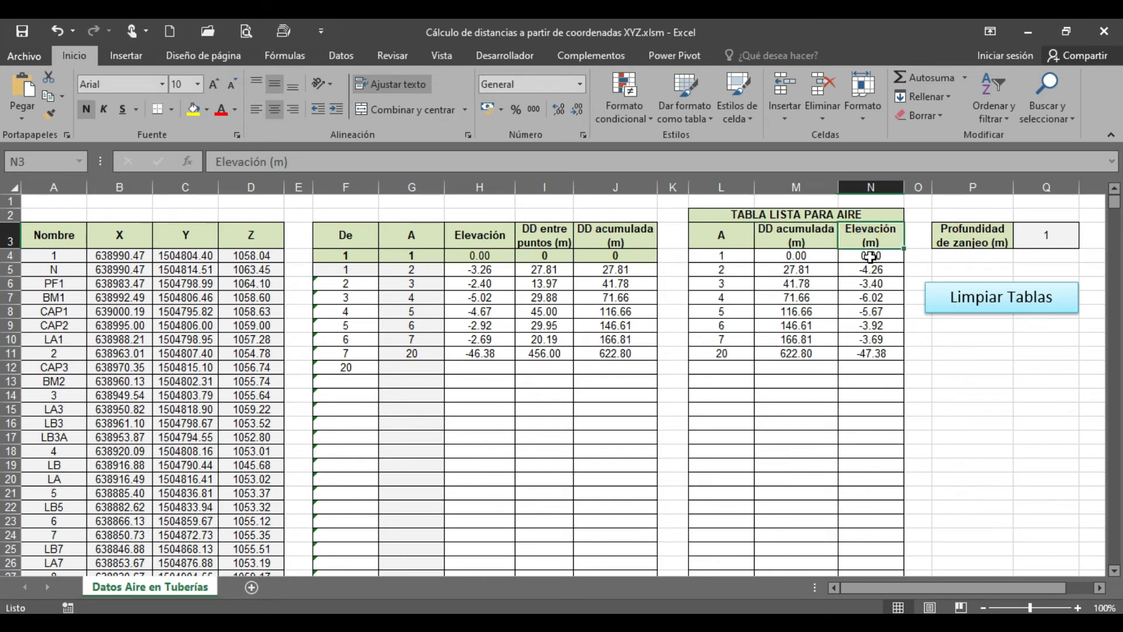
pyautogui.moveTo(871, 256); pyautogui.dragTo(866, 355)
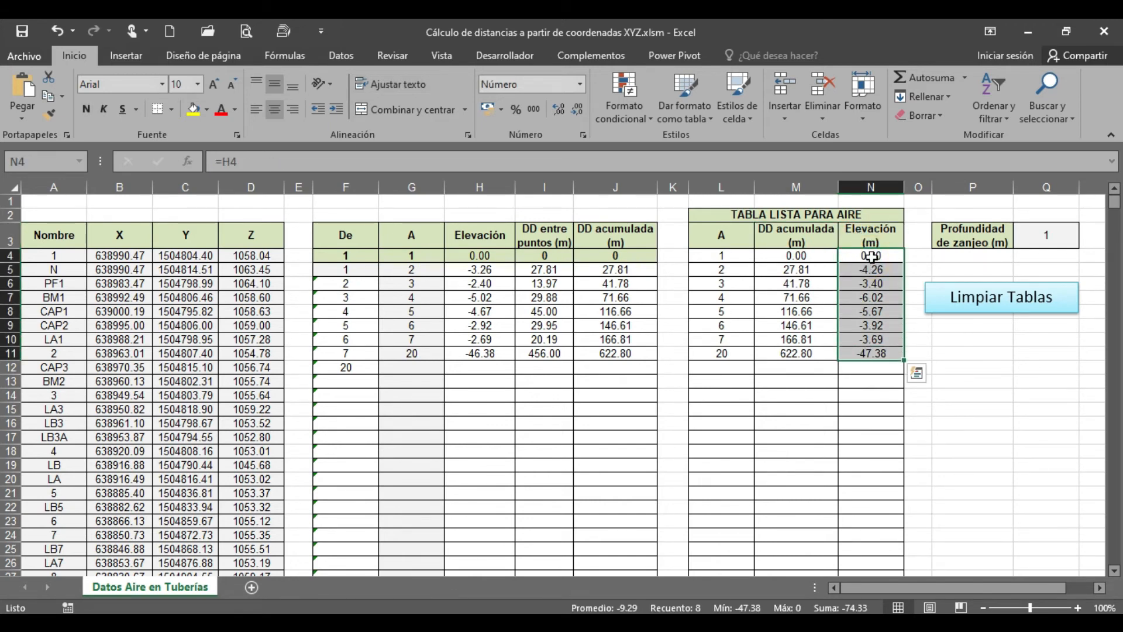
pyautogui.moveTo(877, 258); pyautogui.dragTo(883, 348)
pyautogui.click(881, 258)
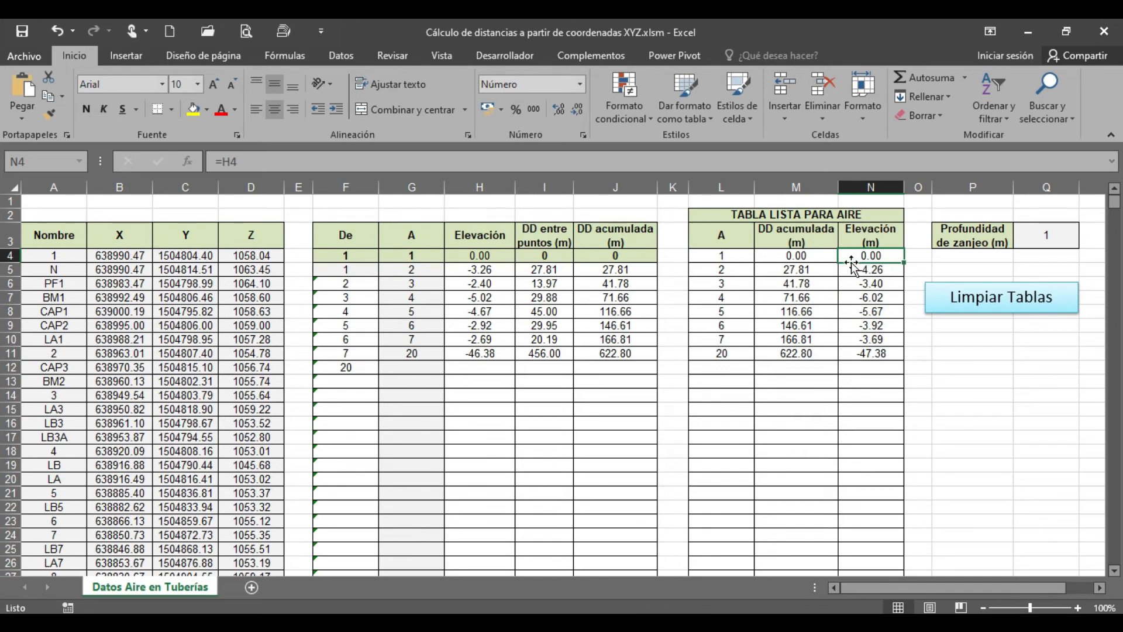
pyautogui.click(1038, 244)
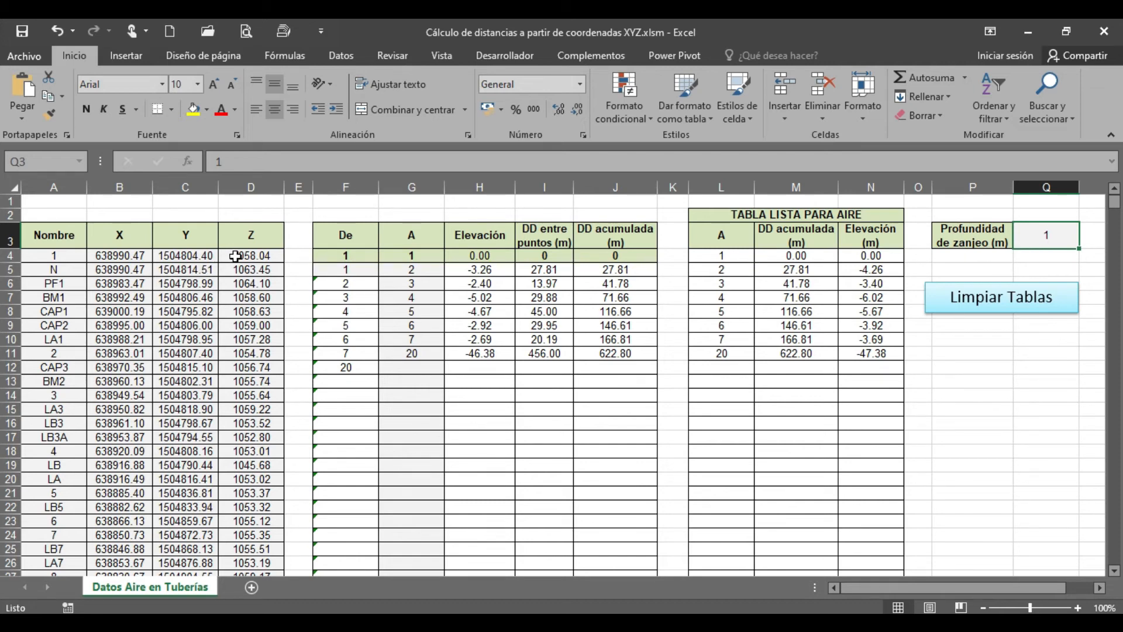
# Test a Profundidad de zanjeo of 0.5 m in Q3, and restore it to 1 m.
pyautogui.click(1037, 239)
pyautogui.write('0.5')
pyautogui.press('Return')
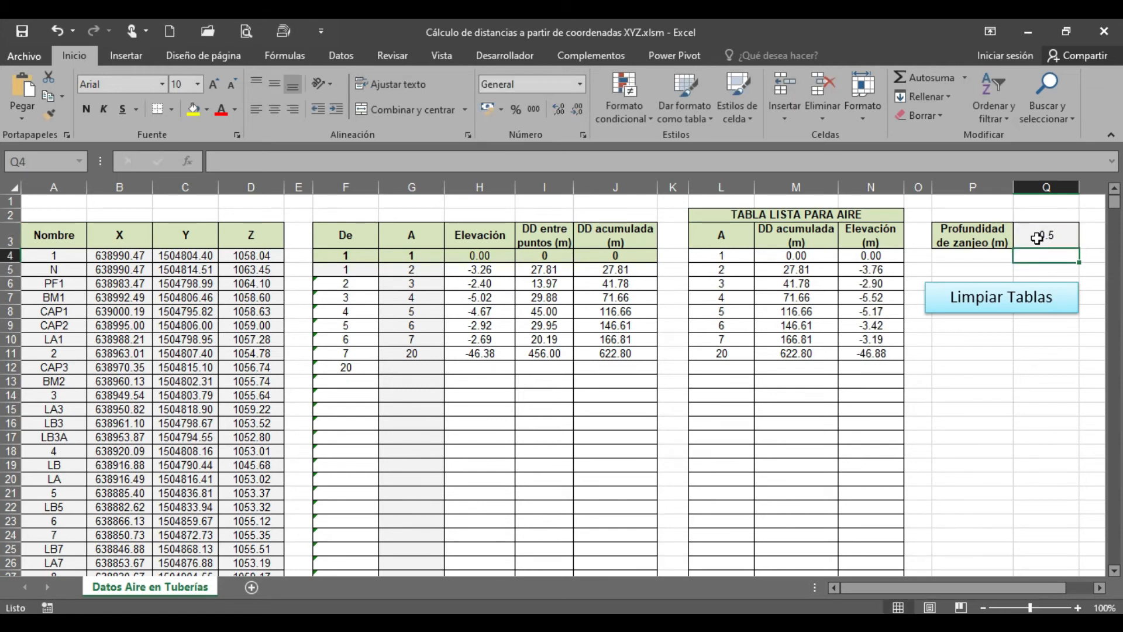
pyautogui.click(1037, 238)
pyautogui.write('1')
pyautogui.press('Return')
# Insert a scatter chart with straight lines and markers from the DD acumulada and Elevación values in M4:N11.
pyautogui.moveTo(872, 346); pyautogui.dragTo(877, 273)
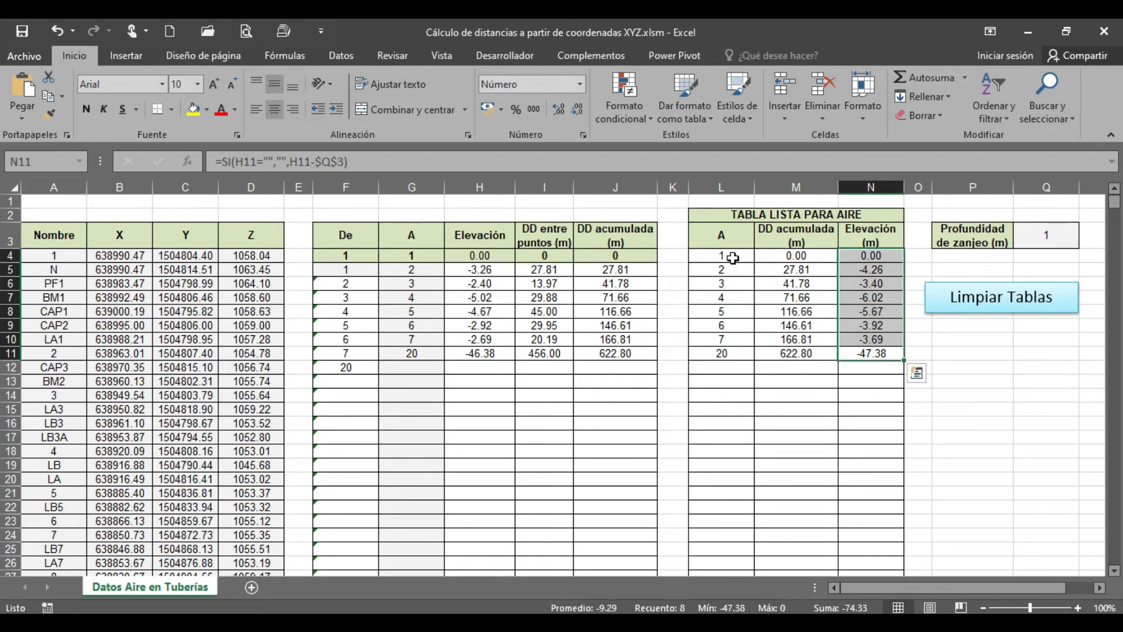
pyautogui.moveTo(776, 258); pyautogui.dragTo(862, 351)
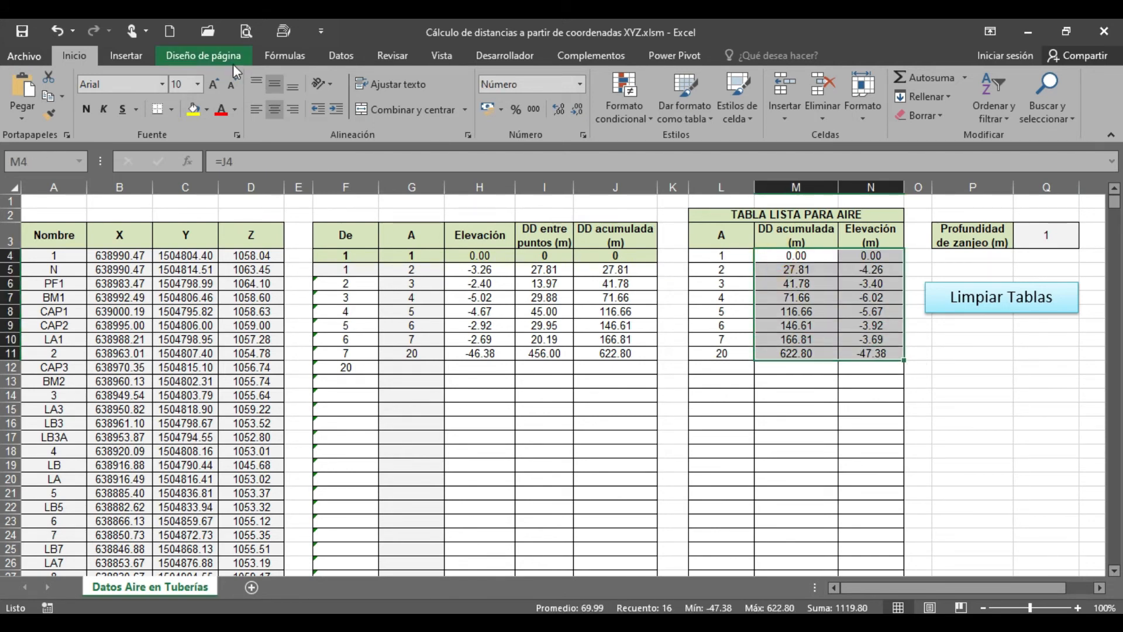
pyautogui.click(150, 58)
pyautogui.click(554, 118)
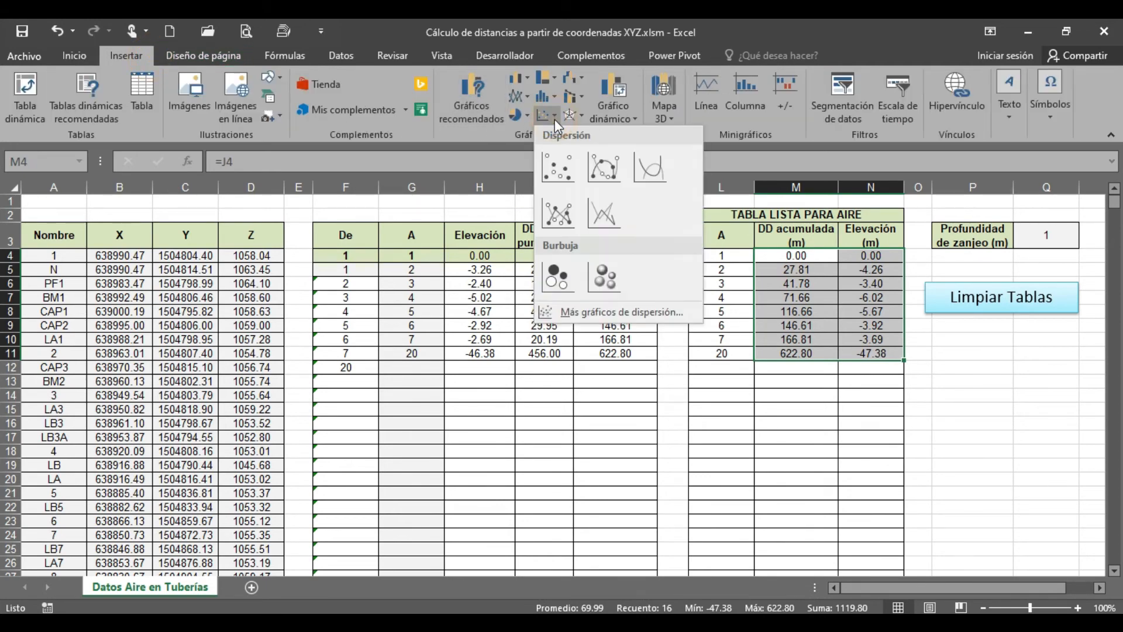
pyautogui.click(559, 215)
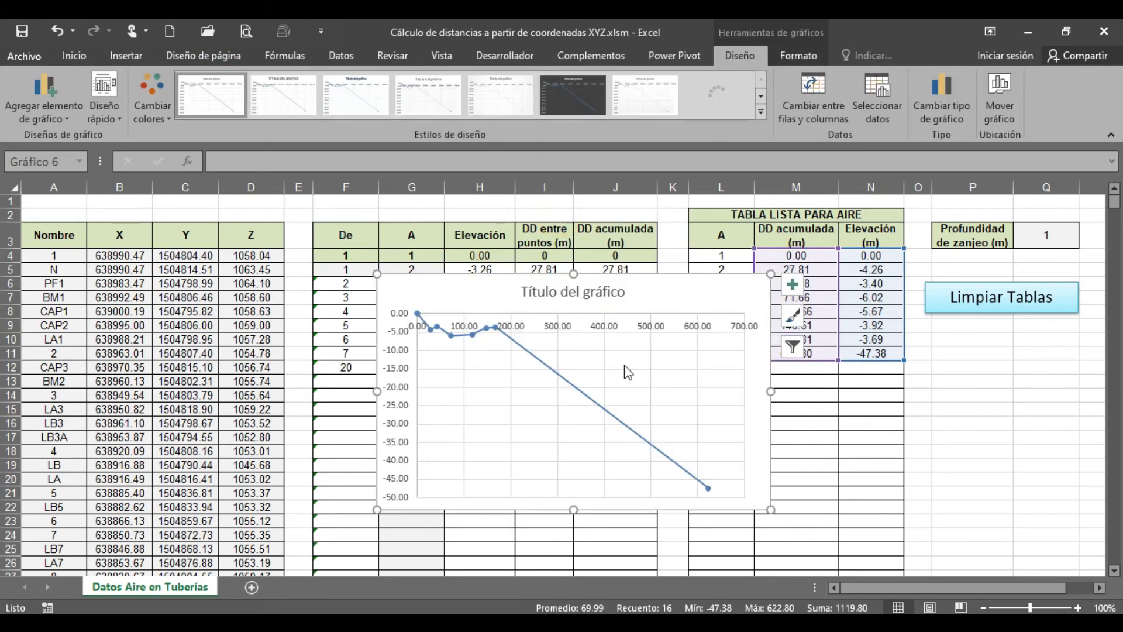
# Delete the scatter chart of M4:N11 and clear destination point 20 from G11 in the De–A table.
pyautogui.doubleClick(399, 315)
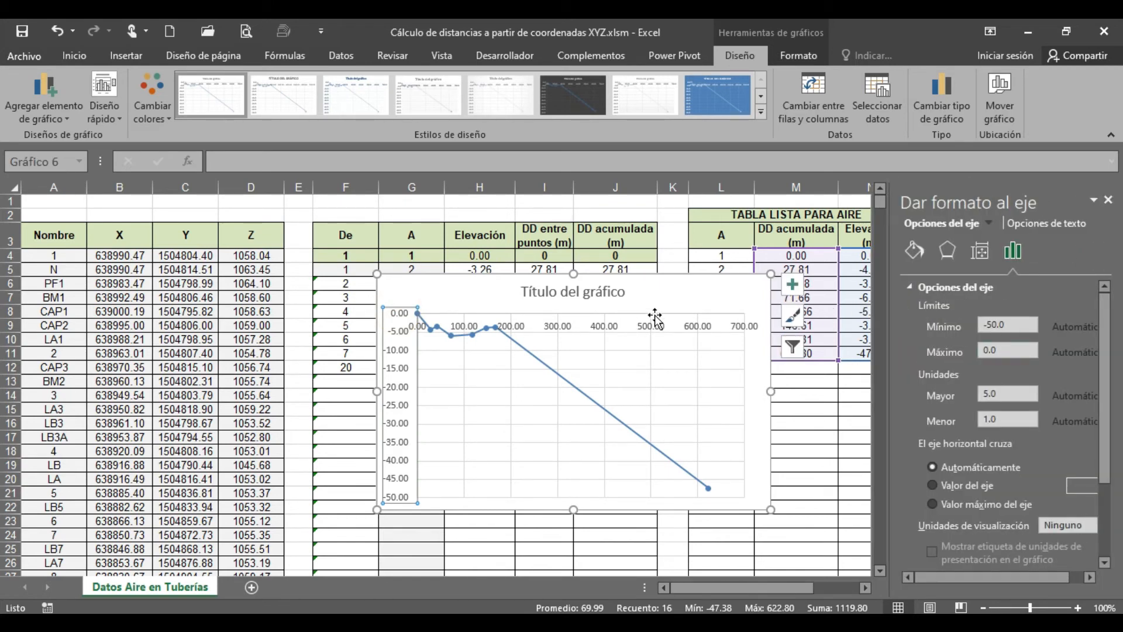
pyautogui.click(418, 328)
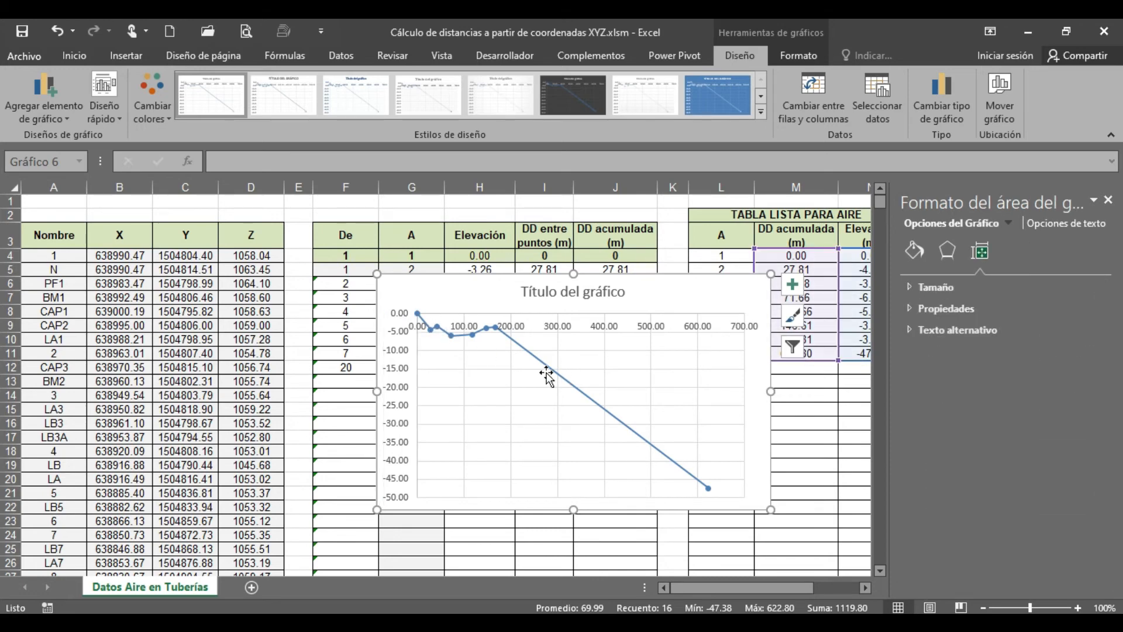
pyautogui.click(547, 378)
pyautogui.click(738, 290)
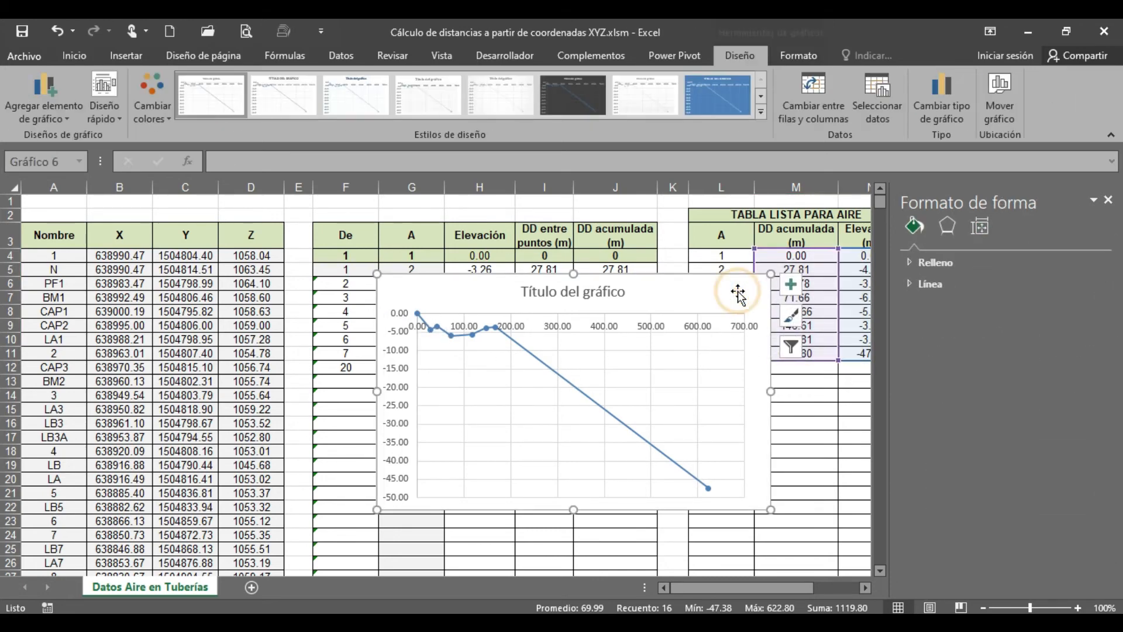
pyautogui.press('Delete')
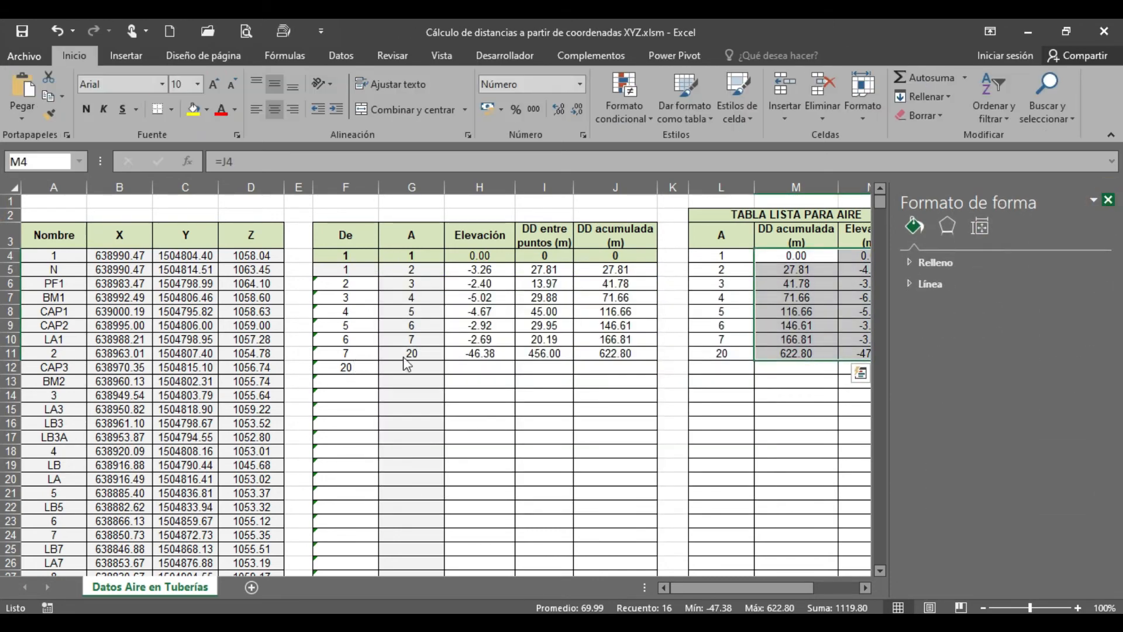
pyautogui.click(405, 355)
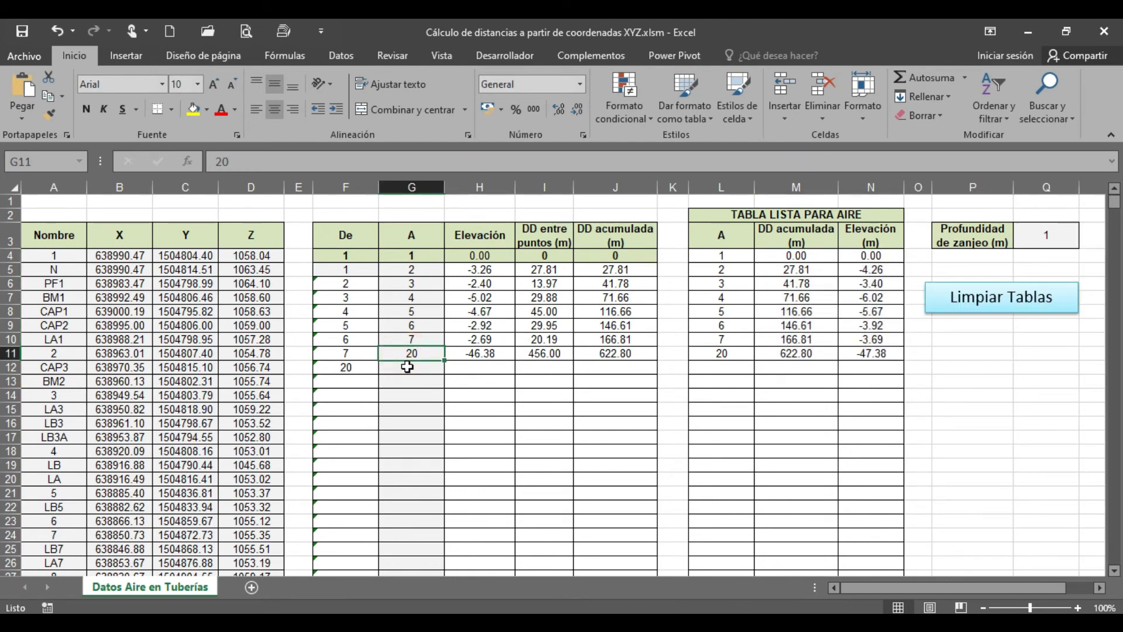
pyautogui.press('Delete')
# Chart the DD acumulada and Elevación values in M4:N10 as a scatter with straight lines and markers, and delete the chart.
pyautogui.moveTo(796, 256); pyautogui.dragTo(862, 341)
pyautogui.click(126, 57)
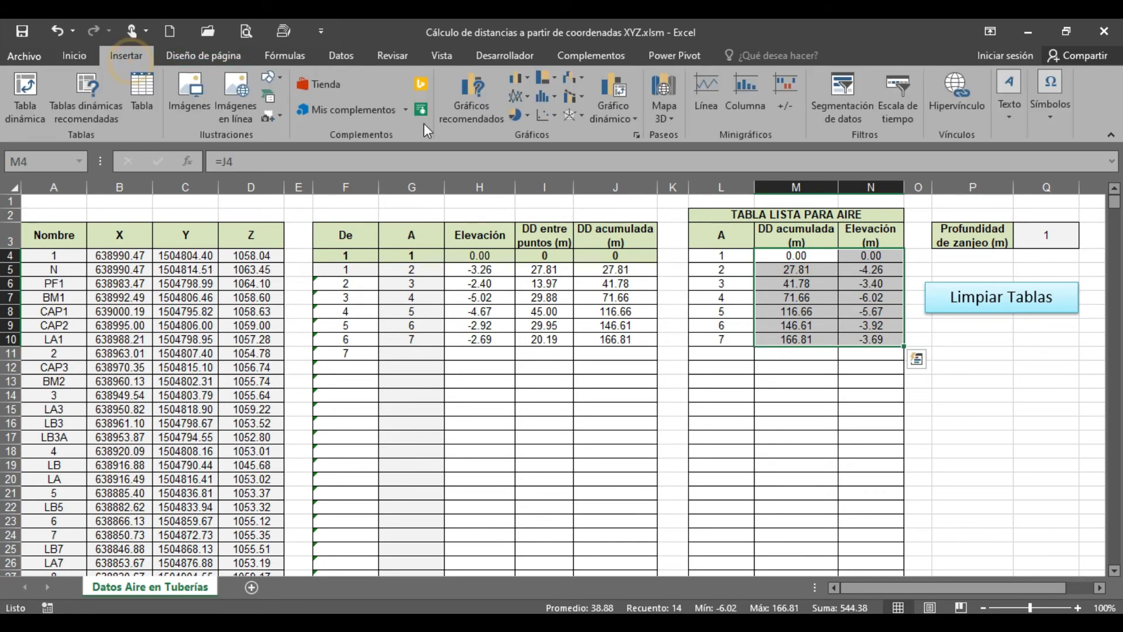
pyautogui.click(552, 116)
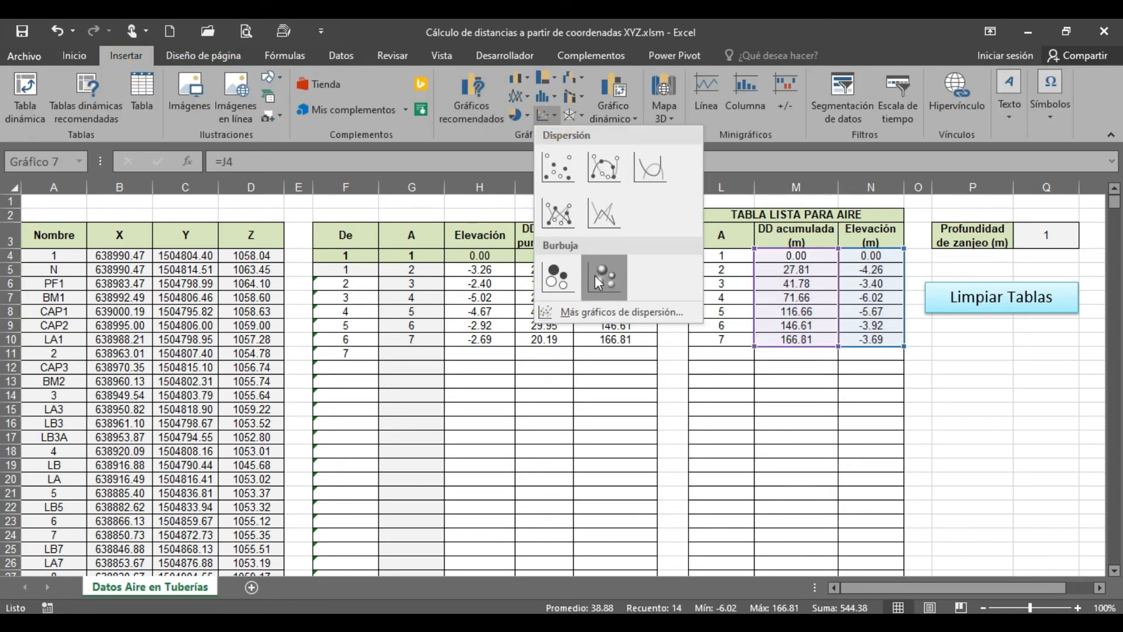
pyautogui.click(560, 218)
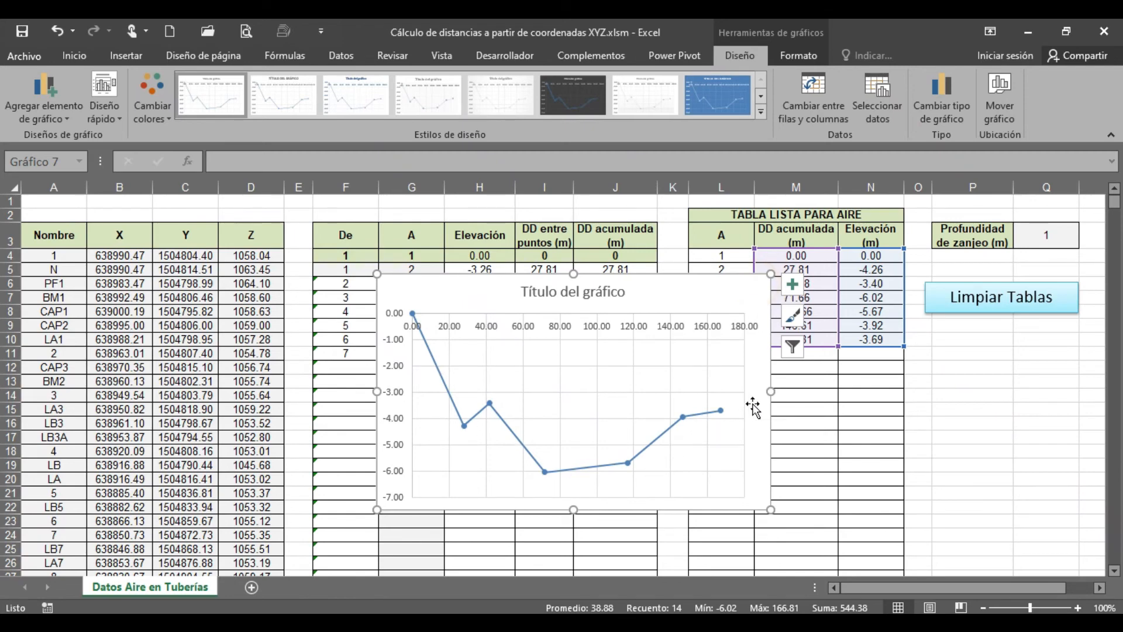
pyautogui.press('Delete')
# Examine the DD entre puntos values in I5:I10 and the source point coordinates in A4:D20.
pyautogui.click(542, 270)
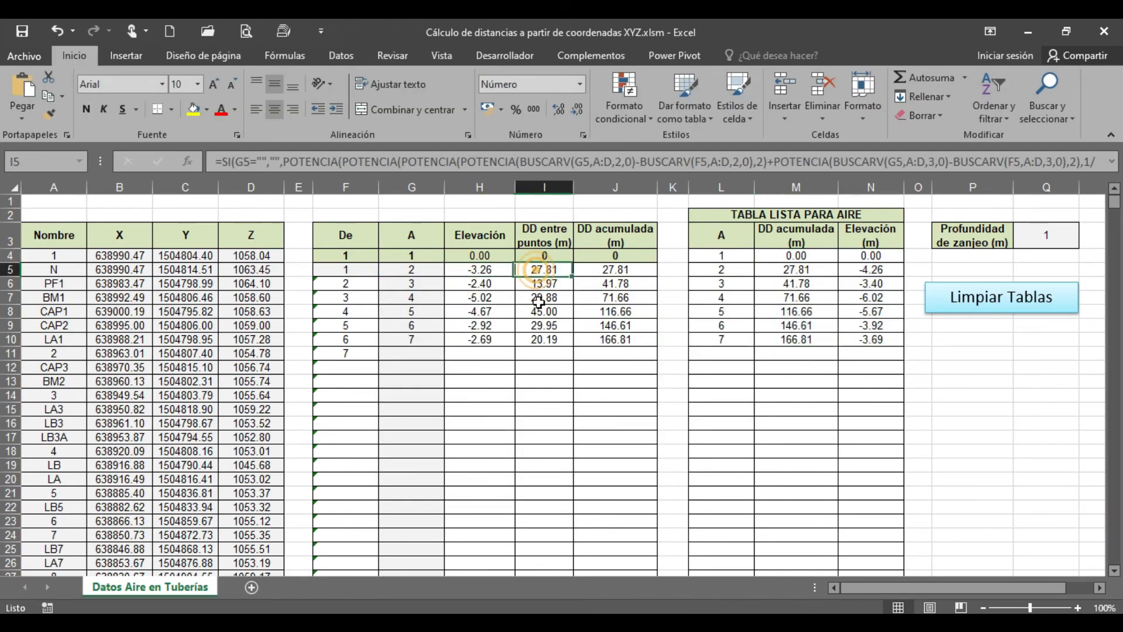
pyautogui.moveTo(539, 302); pyautogui.dragTo(549, 335)
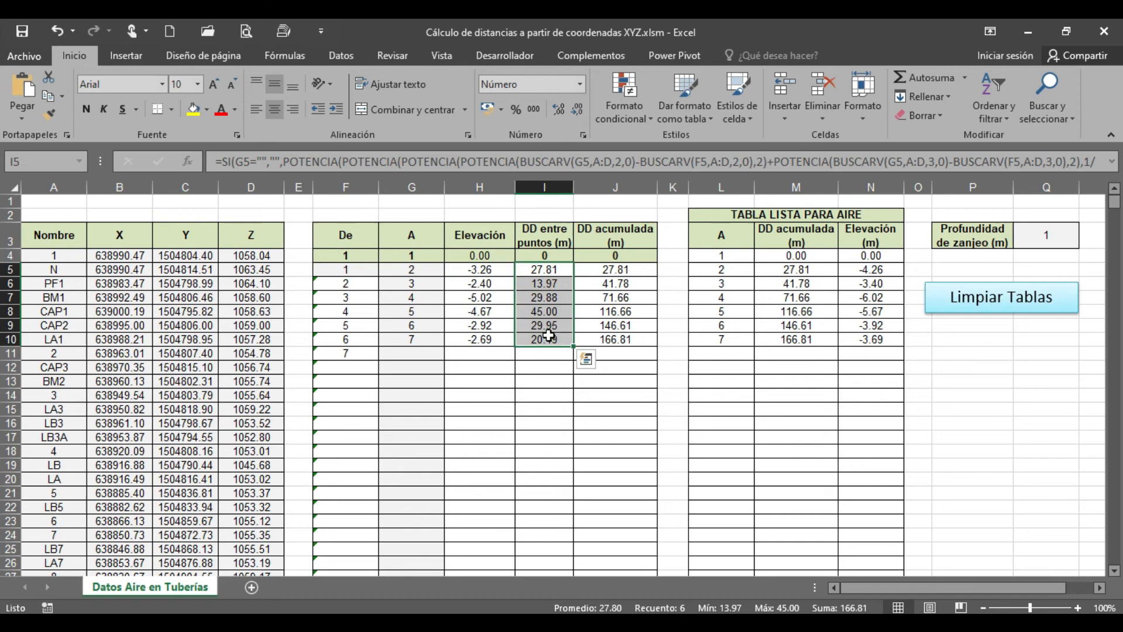
pyautogui.click(557, 270)
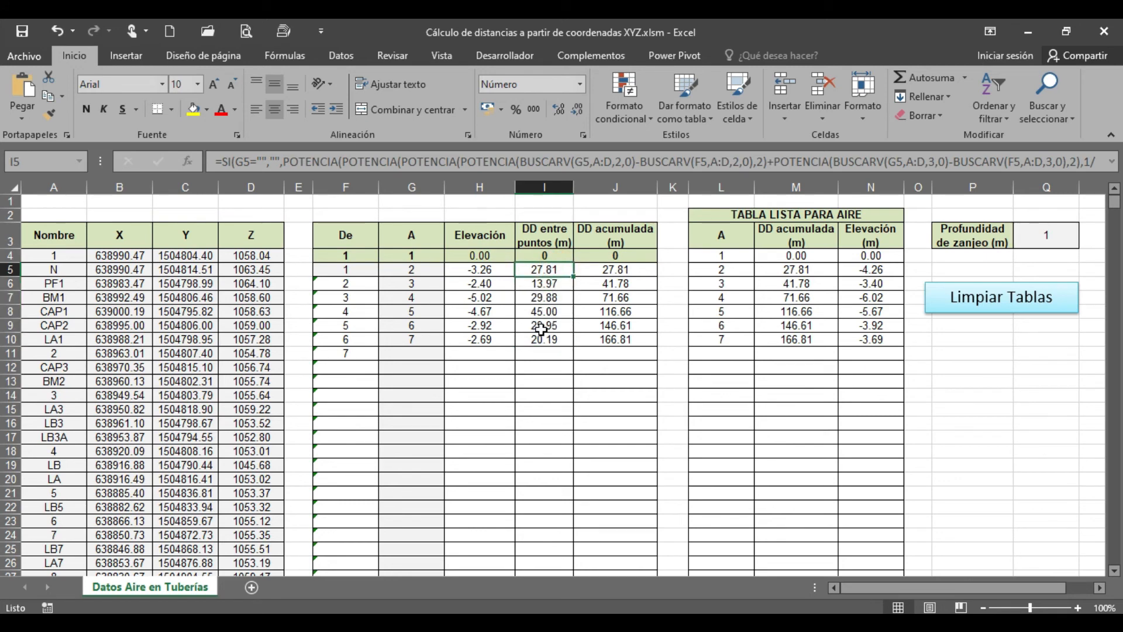
pyautogui.click(551, 284)
pyautogui.click(552, 269)
pyautogui.moveTo(46, 257); pyautogui.dragTo(257, 479)
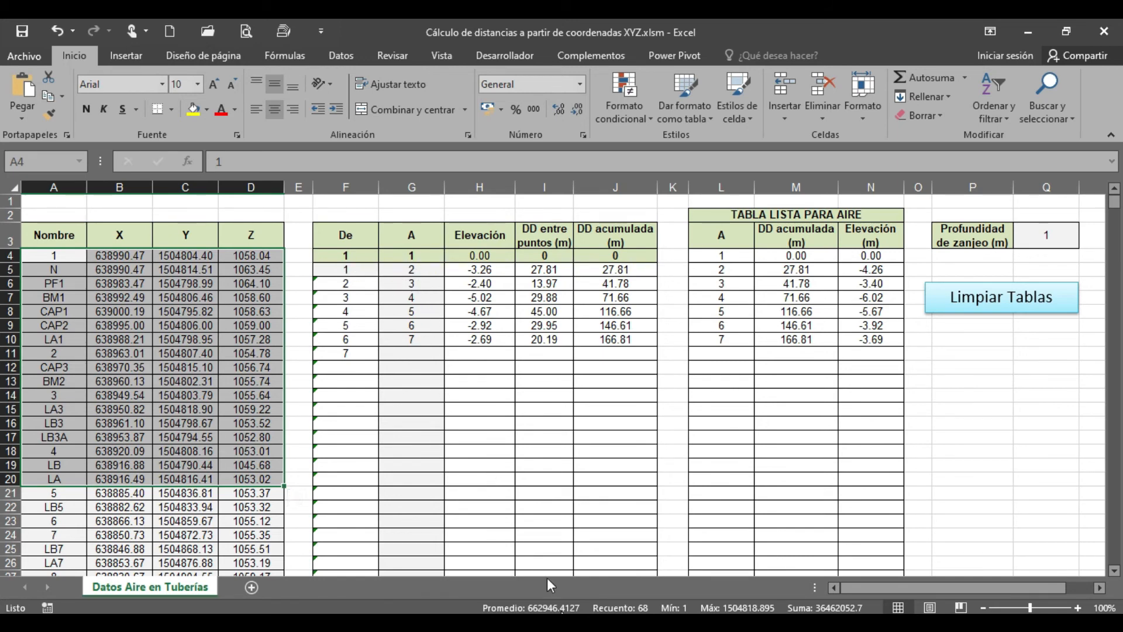
# Switch to the Cálculos drawing in AutoCAD and draw a line from survey point 1 to survey point 2.
pyautogui.click(514, 394)
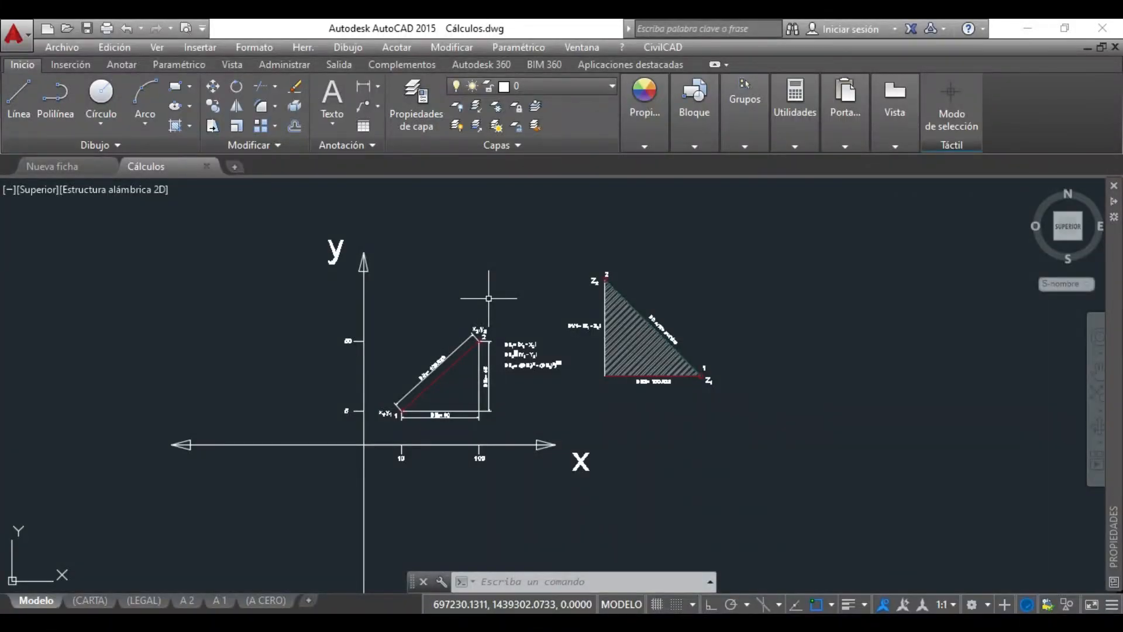
pyautogui.middleClick(489, 298)
pyautogui.middleClick(488, 299)
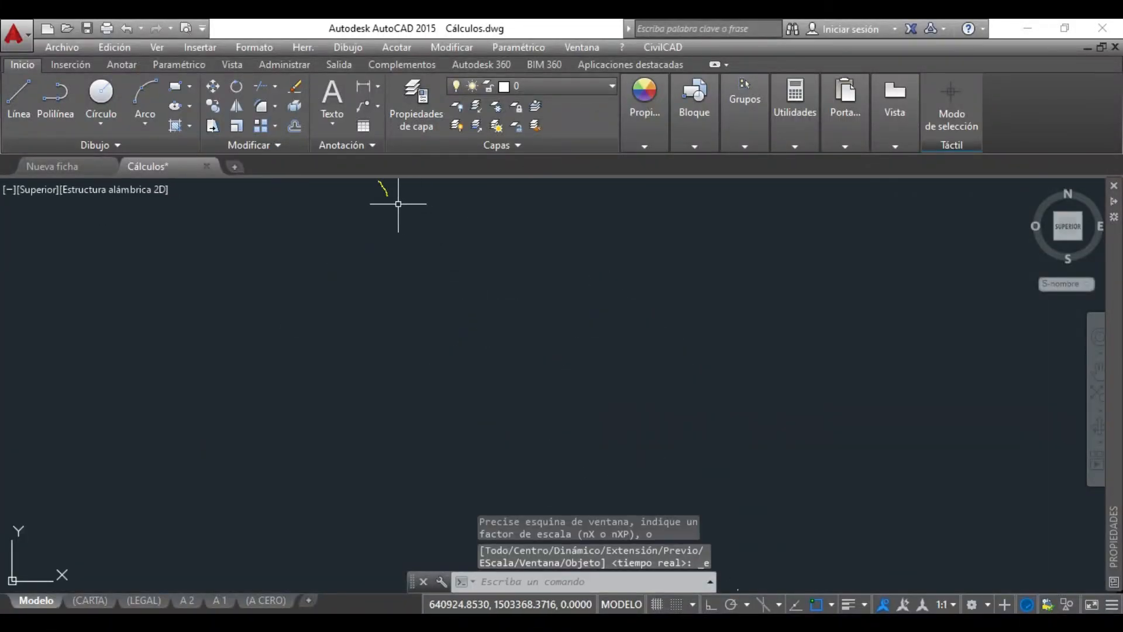
pyautogui.moveTo(408, 253); pyautogui.dragTo(461, 423)
pyautogui.scroll(5, 438, 368)
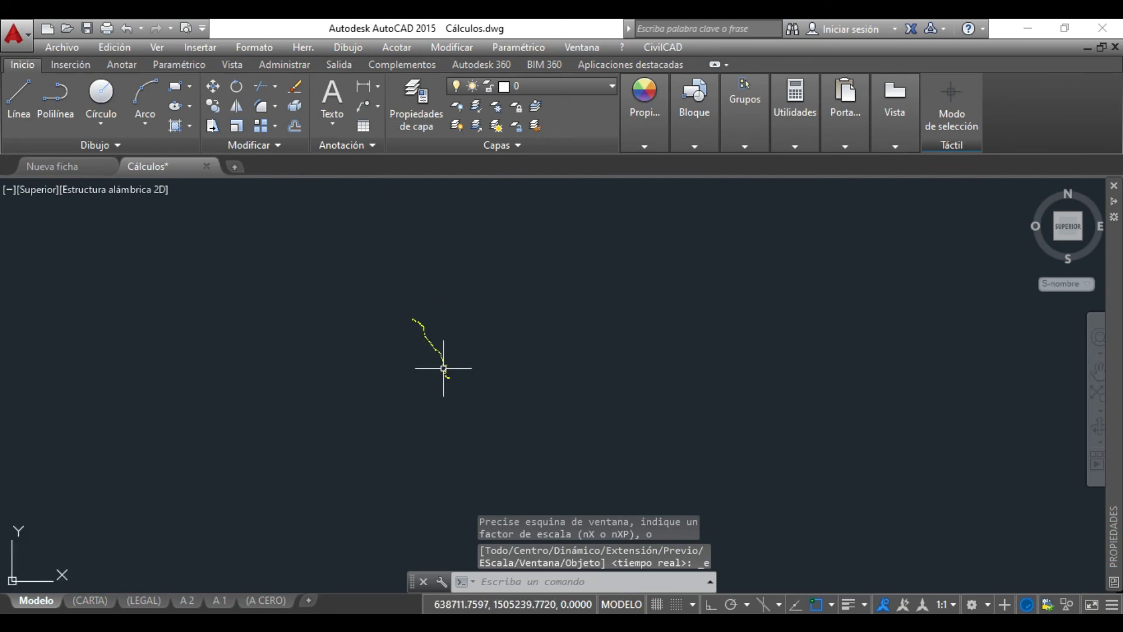
pyautogui.scroll(8, 444, 368)
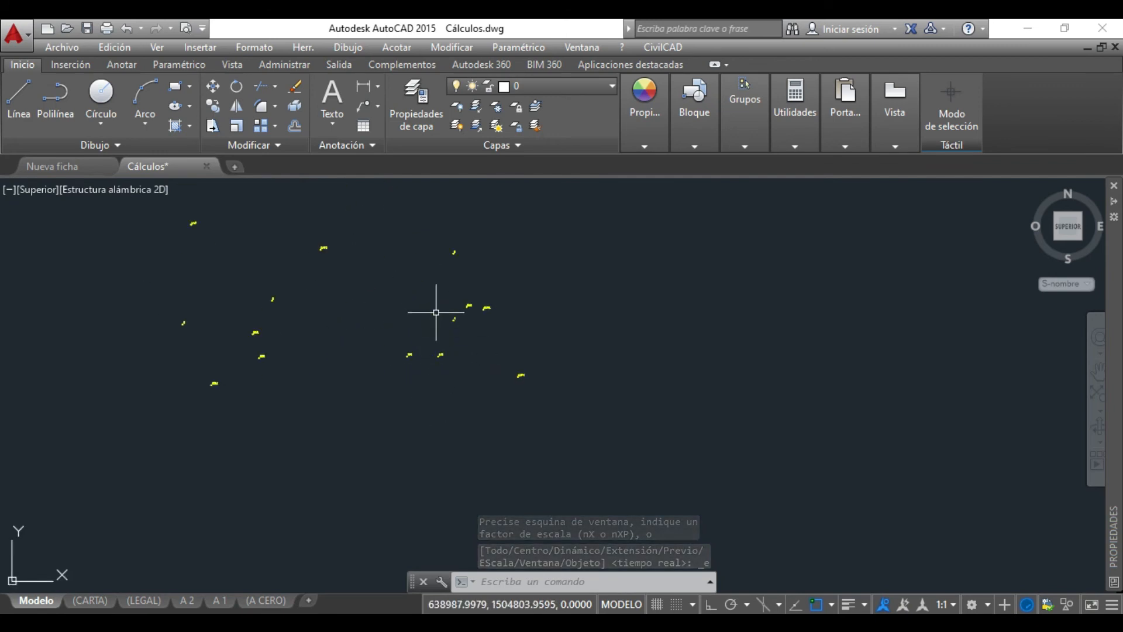
pyautogui.scroll(8, 462, 321)
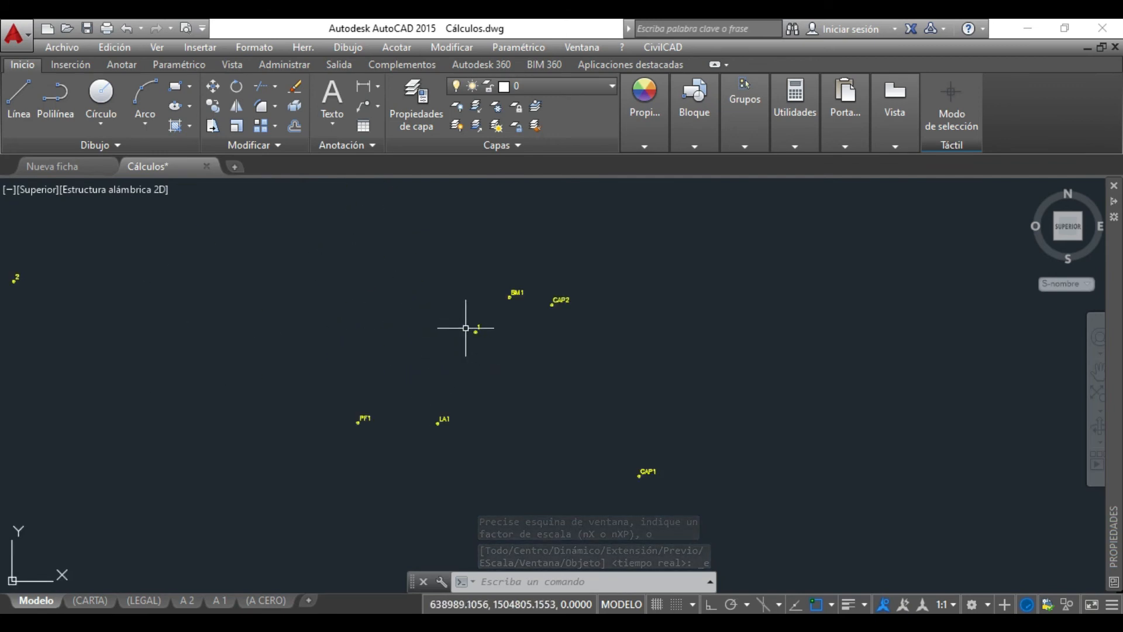
pyautogui.click(20, 114)
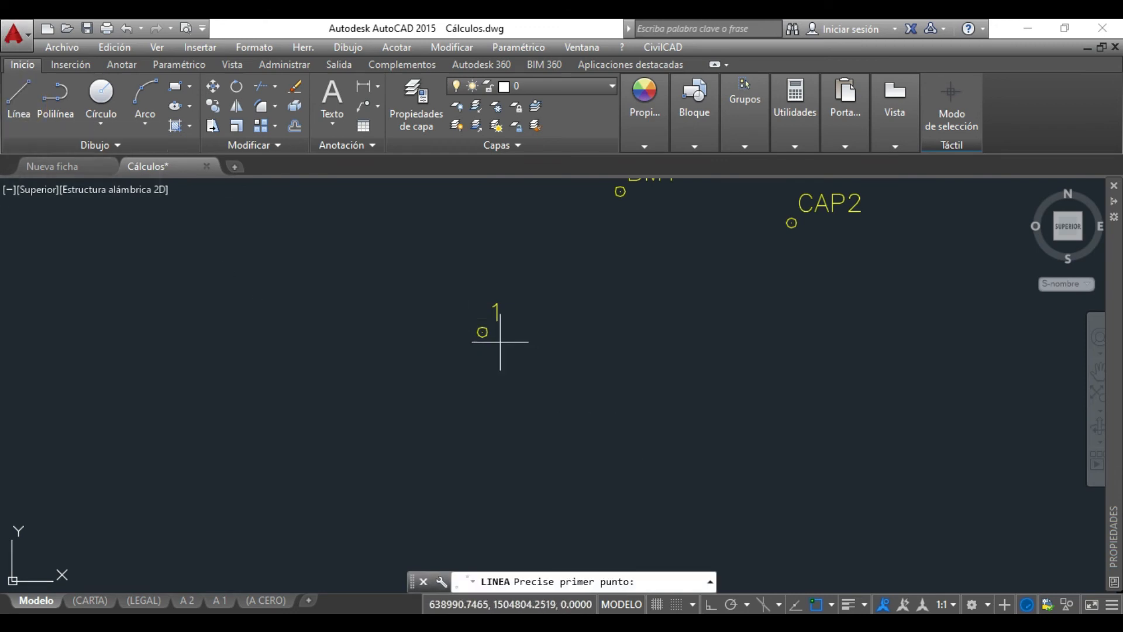
pyautogui.scroll(-3, 538, 354)
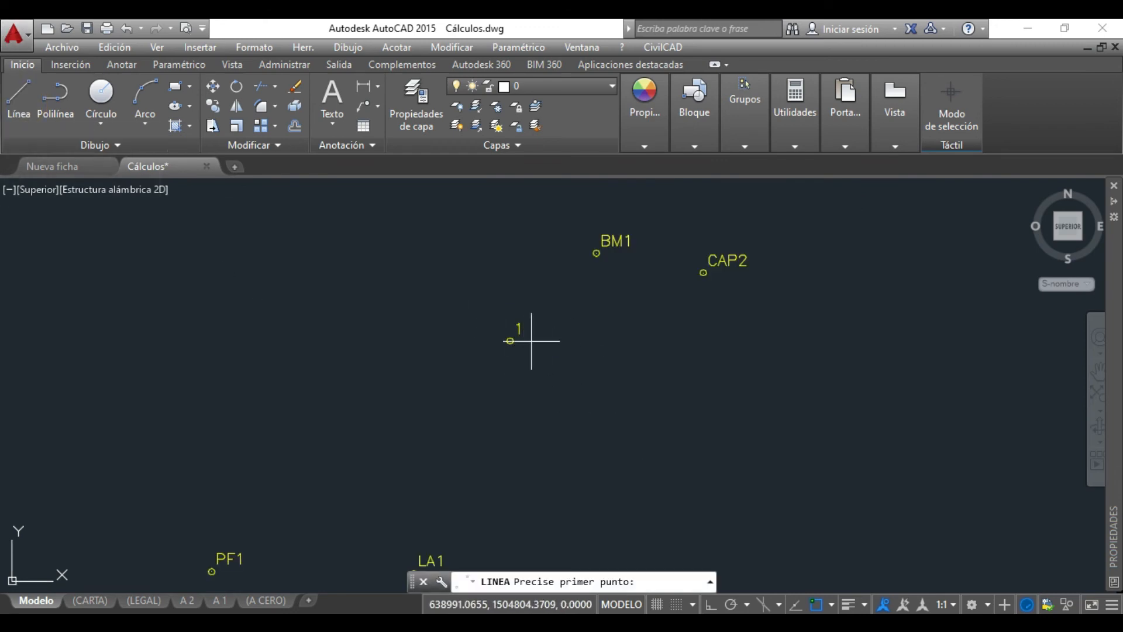
pyautogui.scroll(5, 497, 342)
pyautogui.scroll(2, 494, 342)
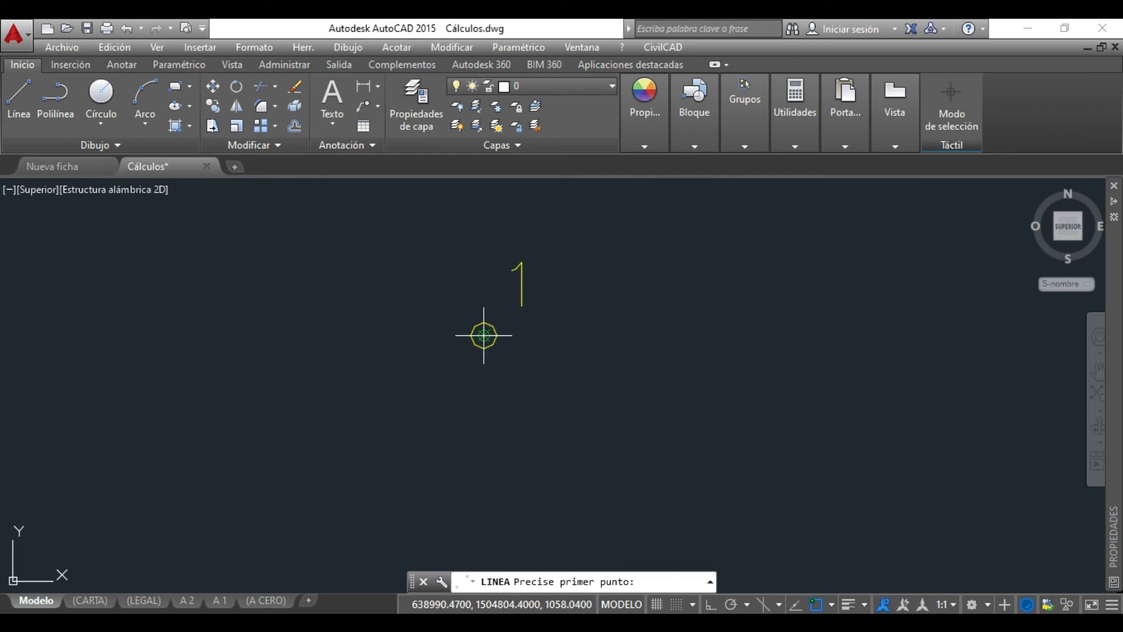
pyautogui.click(485, 337)
pyautogui.scroll(-5, 720, 325)
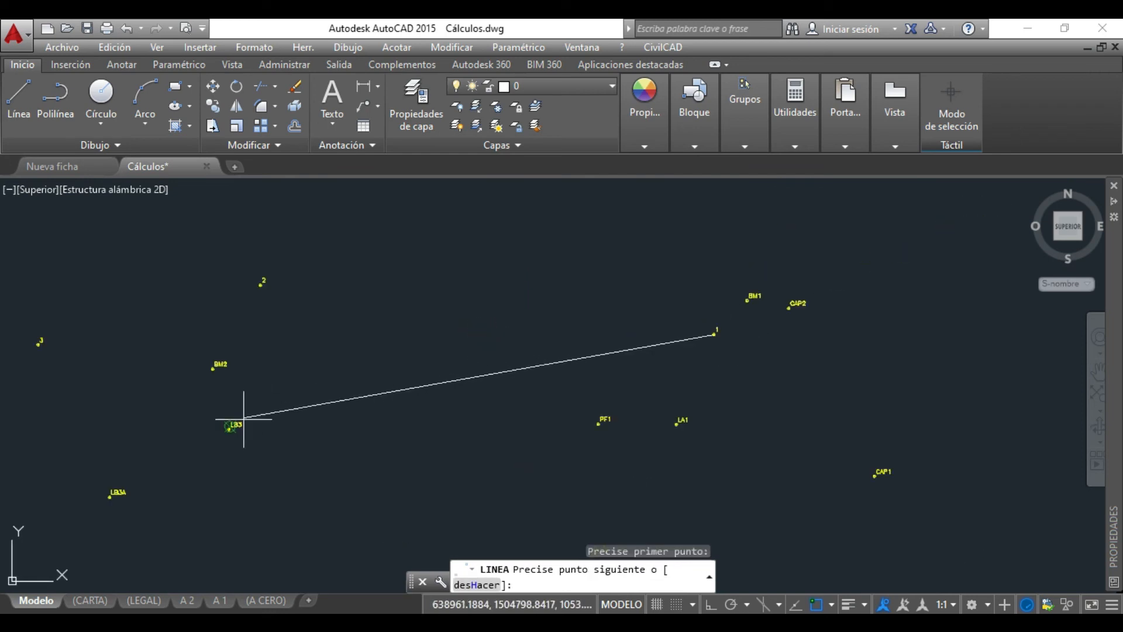
pyautogui.scroll(5, 258, 281)
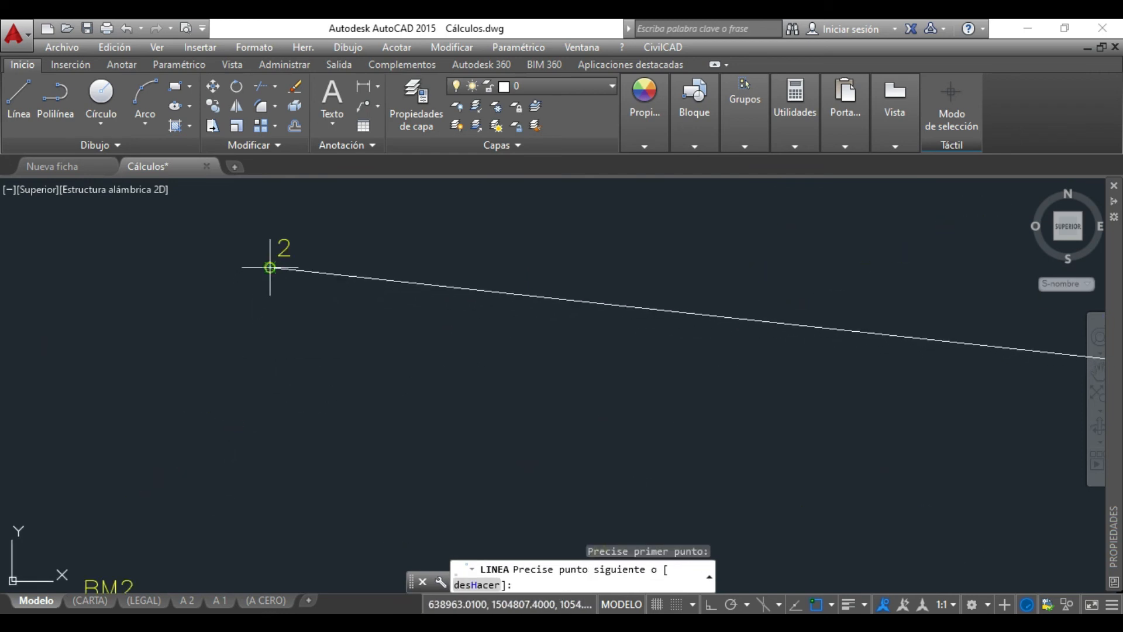
pyautogui.click(269, 267)
pyautogui.scroll(-5, 129, 345)
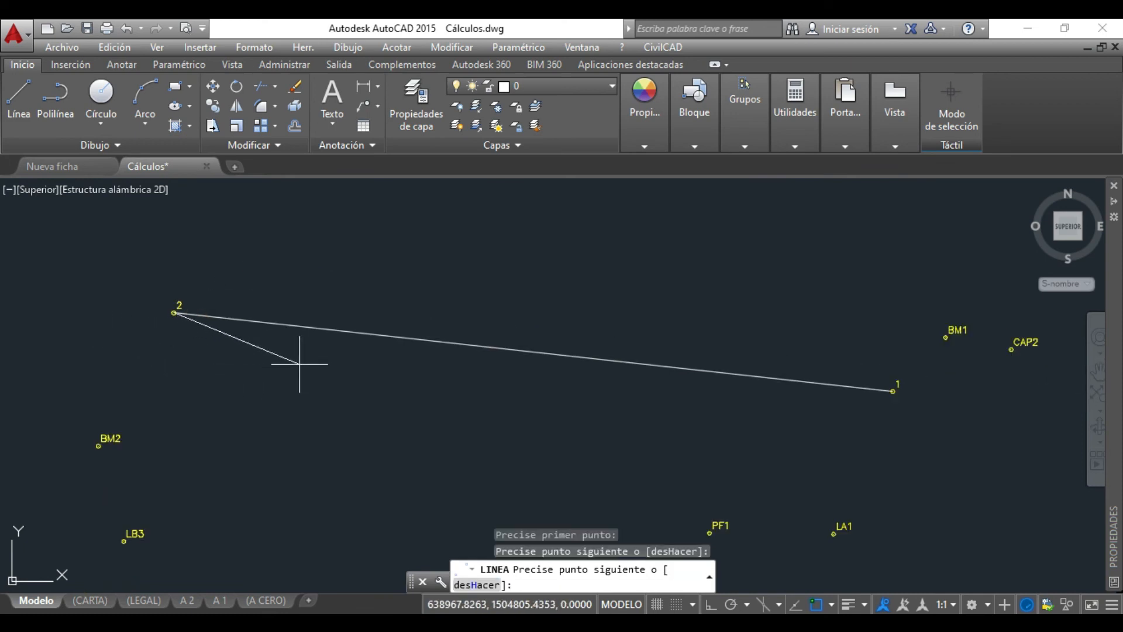
pyautogui.press('Return')
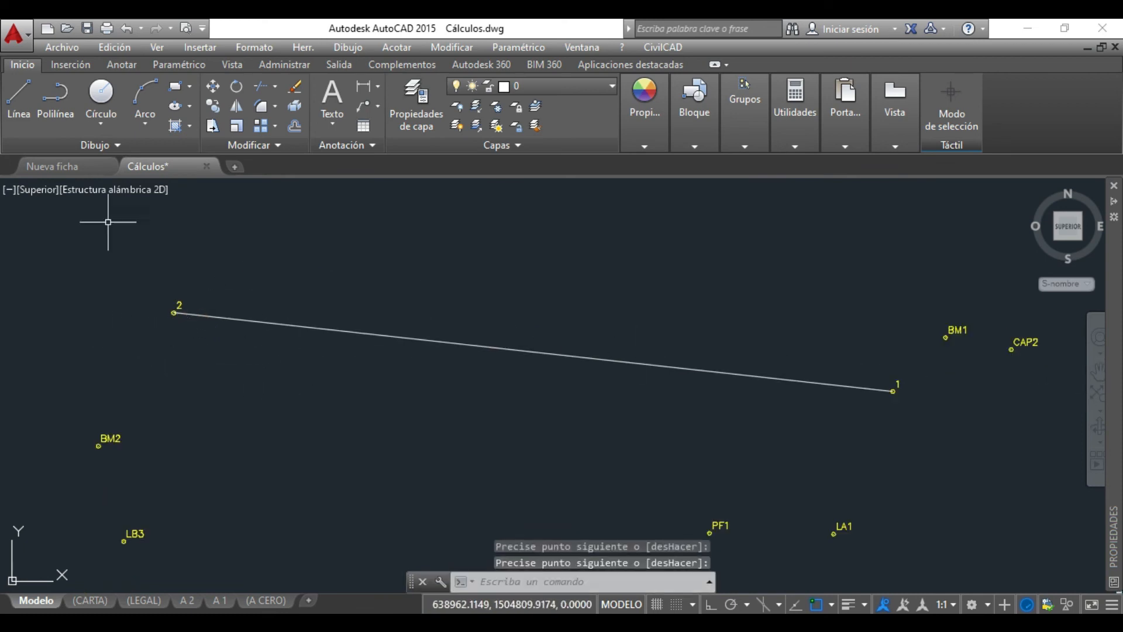
# Set the drawing's view to Isométrica SO and frame the line between points 1 and 2.
pyautogui.click(33, 189)
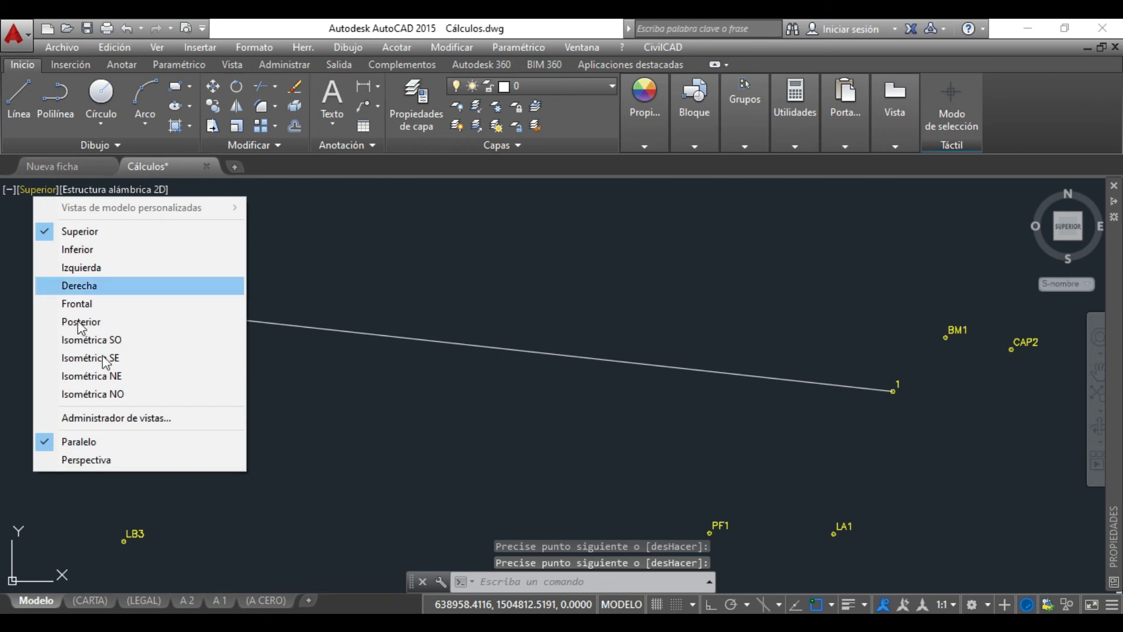
pyautogui.click(92, 340)
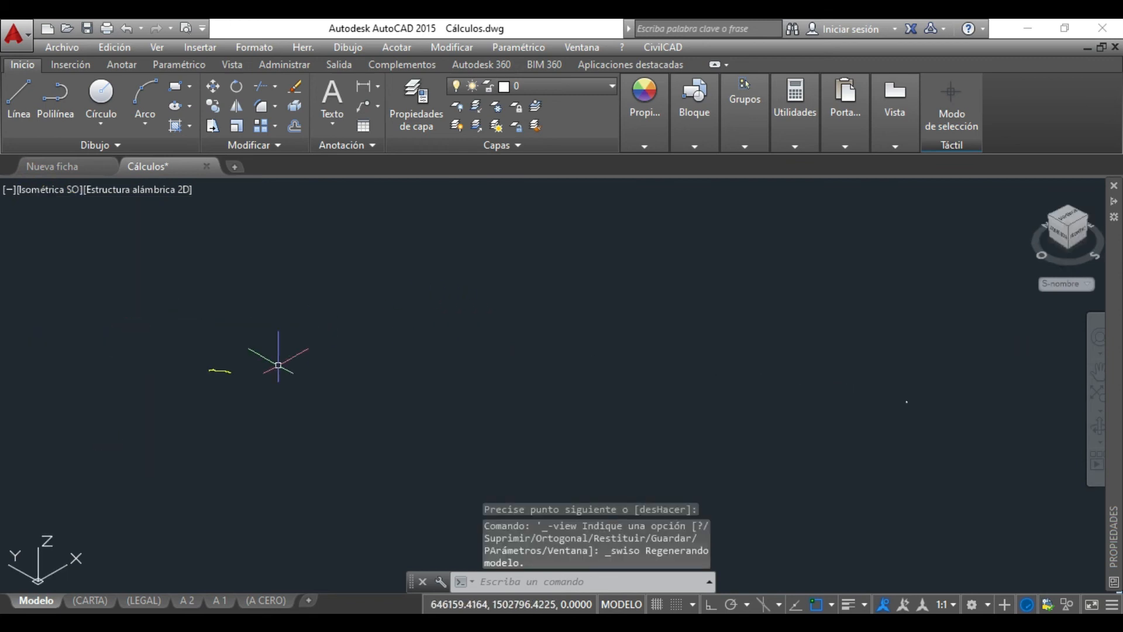
pyautogui.scroll(5, 371, 314)
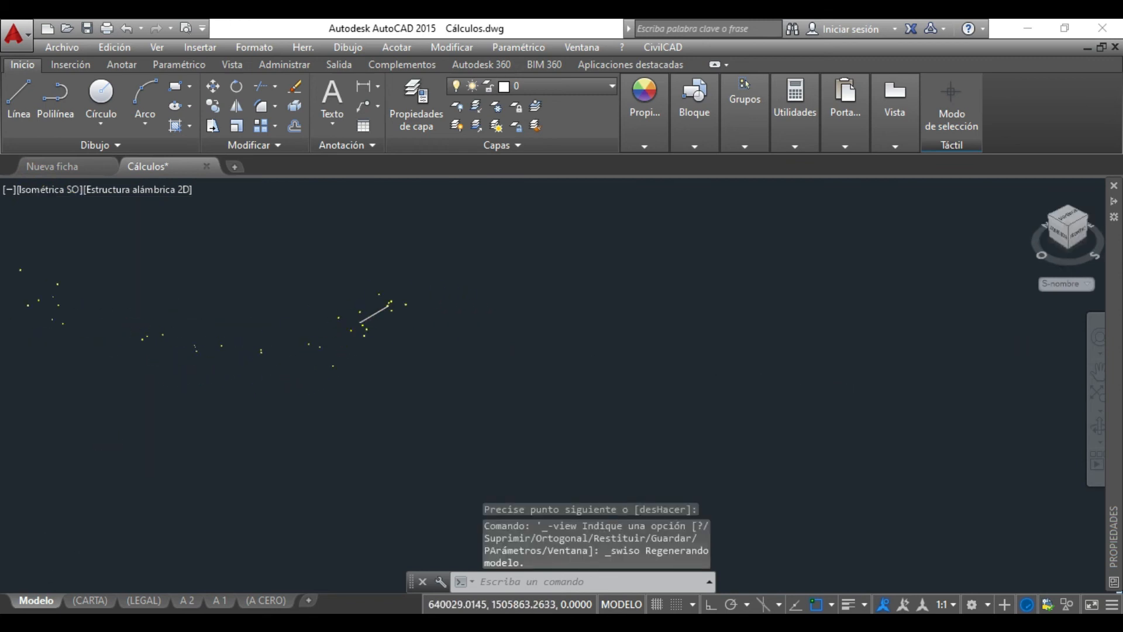
pyautogui.scroll(3, 515, 222)
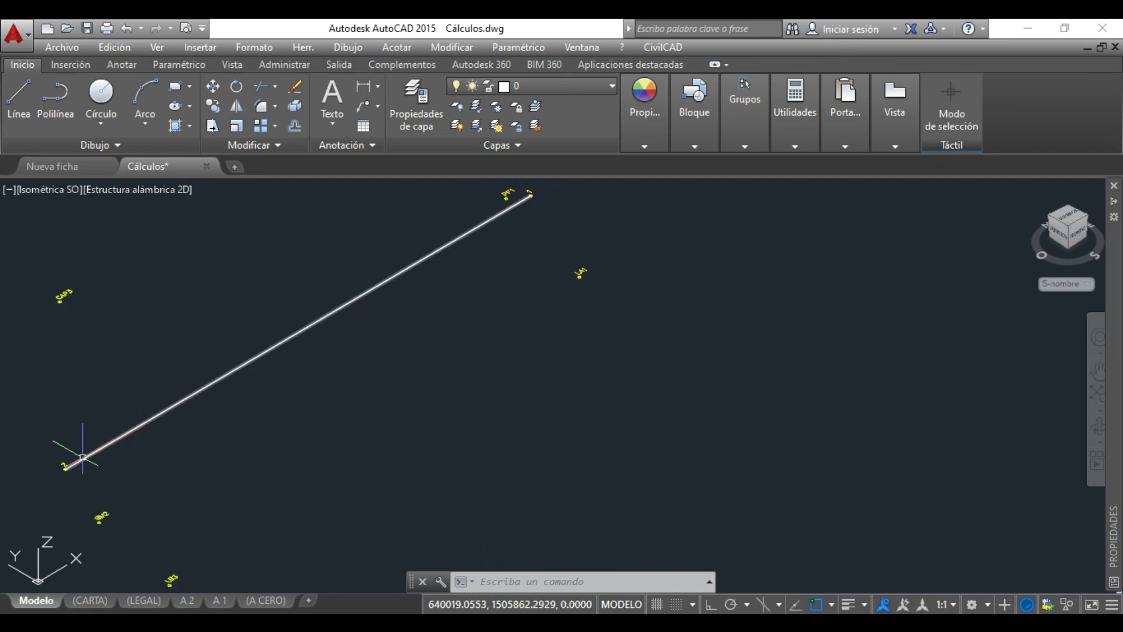
pyautogui.moveTo(465, 320)
pyautogui.mouseDown()
pyautogui.moveTo(672, 371)
pyautogui.moveTo(649, 366)
pyautogui.mouseUp()
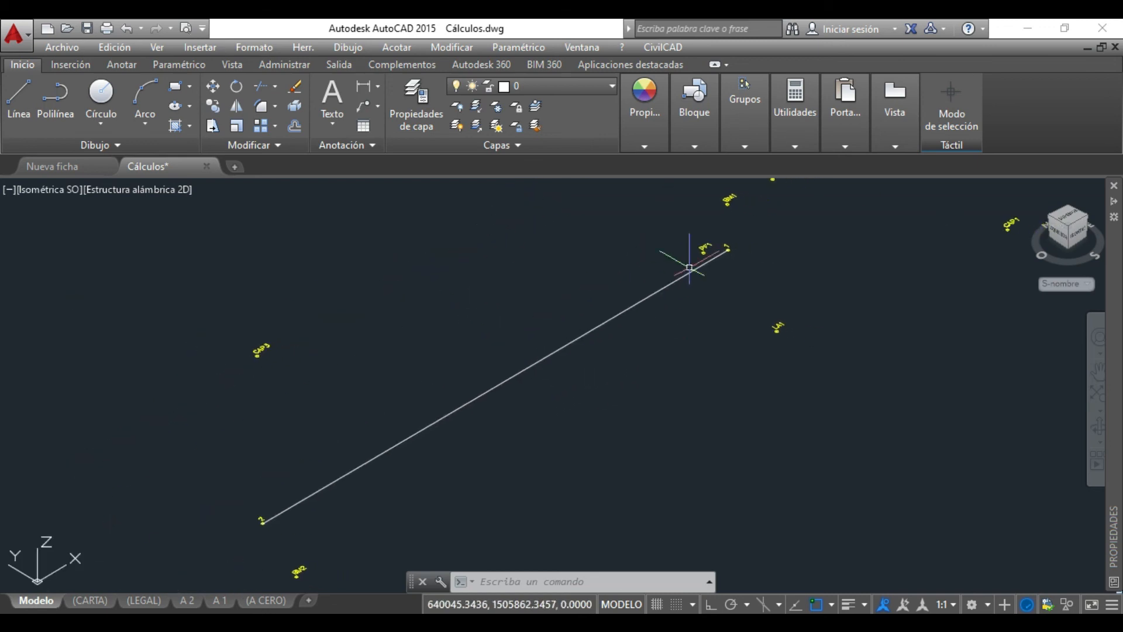
# Select the line between points 1 and 2 and examine its geometry properties, including Incremento Z and Longitud.
pyautogui.click(685, 274)
pyautogui.hotkey('ctrl', '1')
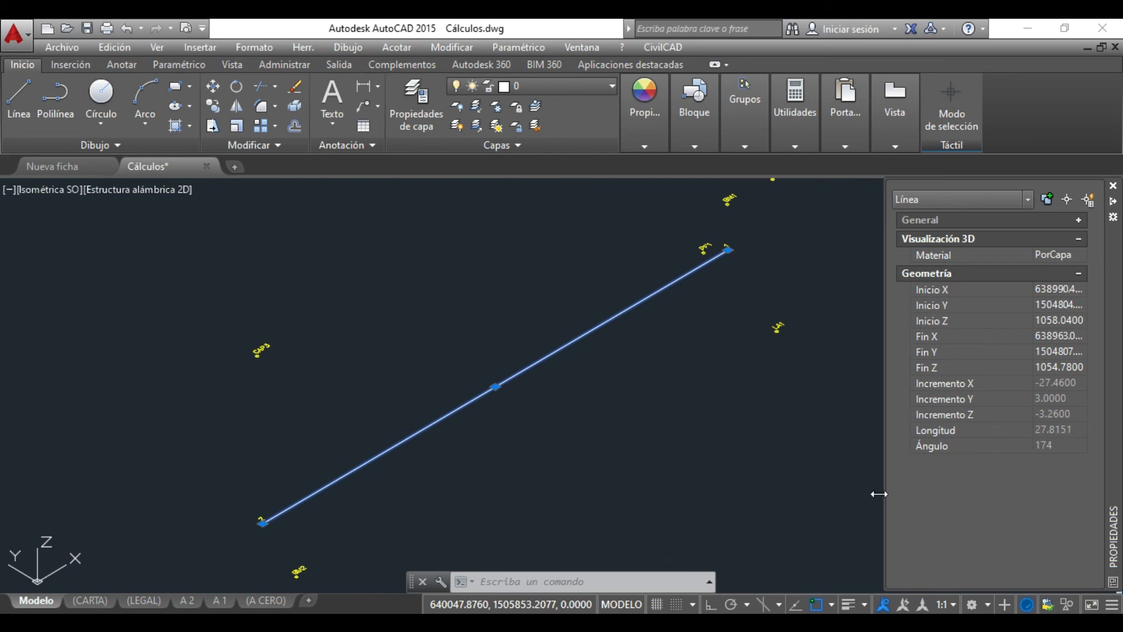
pyautogui.hotkey('ctrl', '1')
# Switch to Excel and adjust the displayed decimals of the point 1 to 2 direct distance in I5.
pyautogui.hotkey('alt', 'Tab')
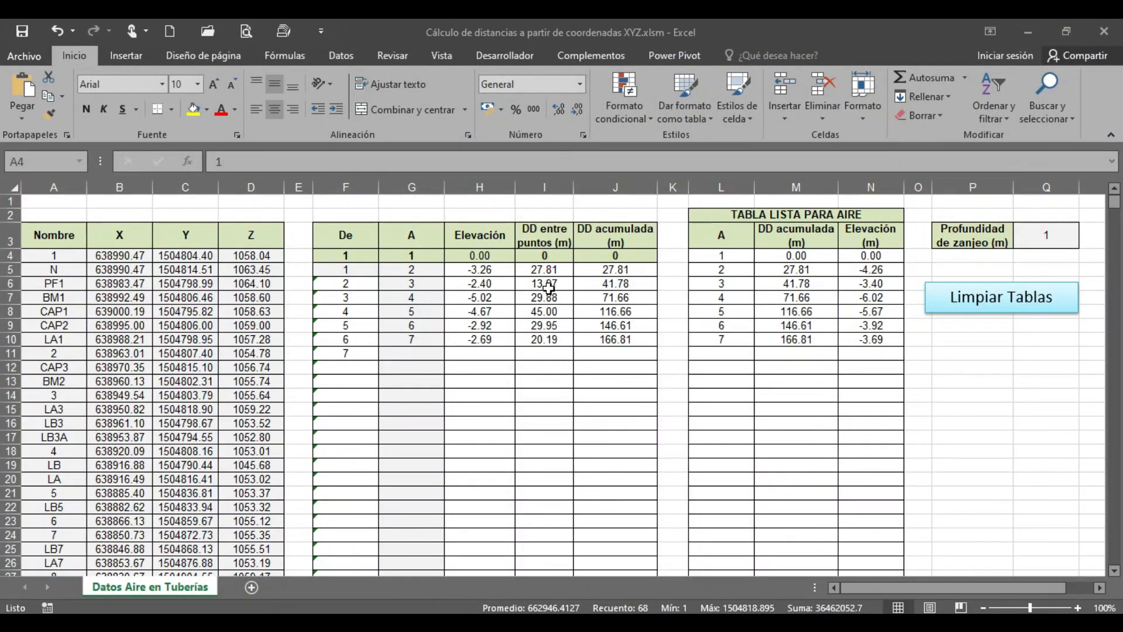
pyautogui.click(544, 270)
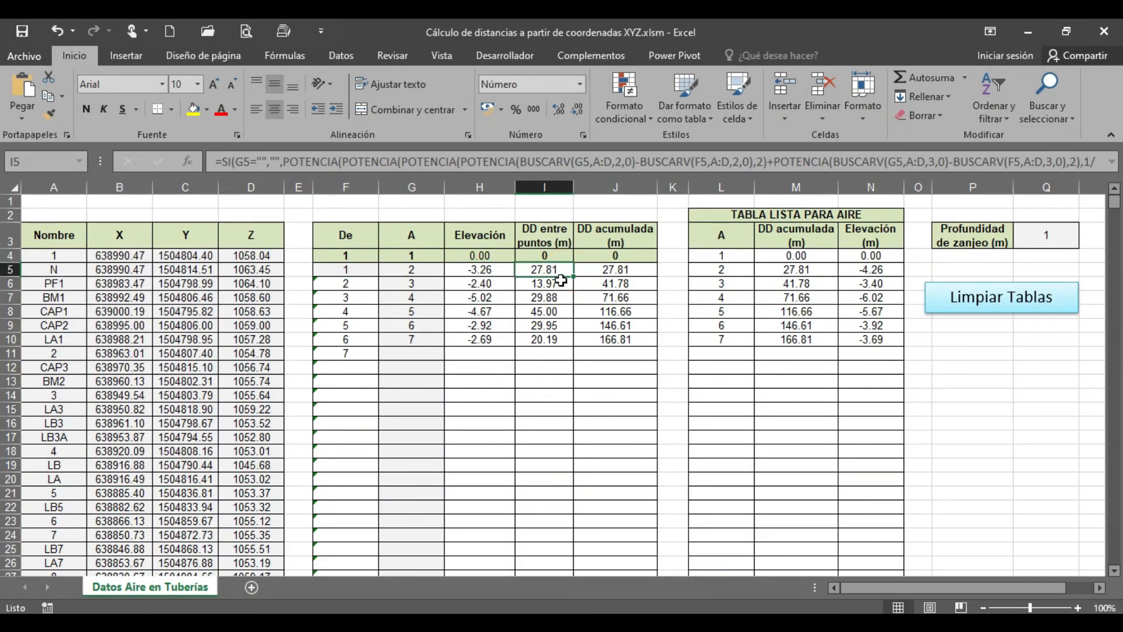
pyautogui.click(559, 112)
pyautogui.click(578, 110)
pyautogui.click(578, 110)
# Switch back to AutoCAD and check the selected line's Longitud against the distance calculated in Excel.
pyautogui.hotkey('alt', 'Tab')
pyautogui.moveTo(1114, 497)
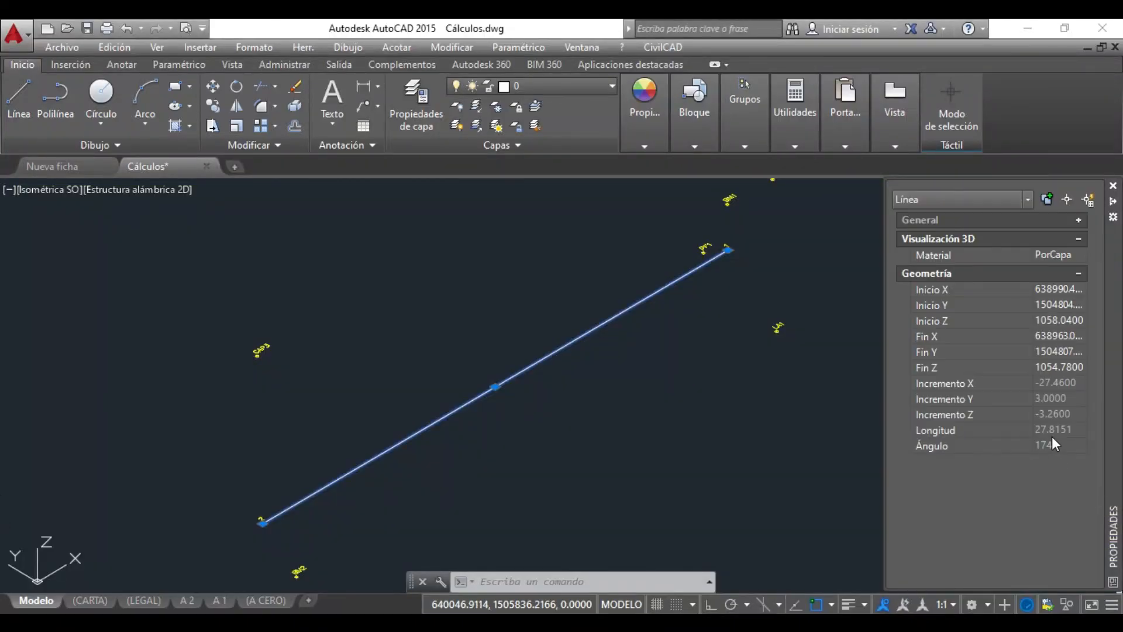
pyautogui.click(1113, 201)
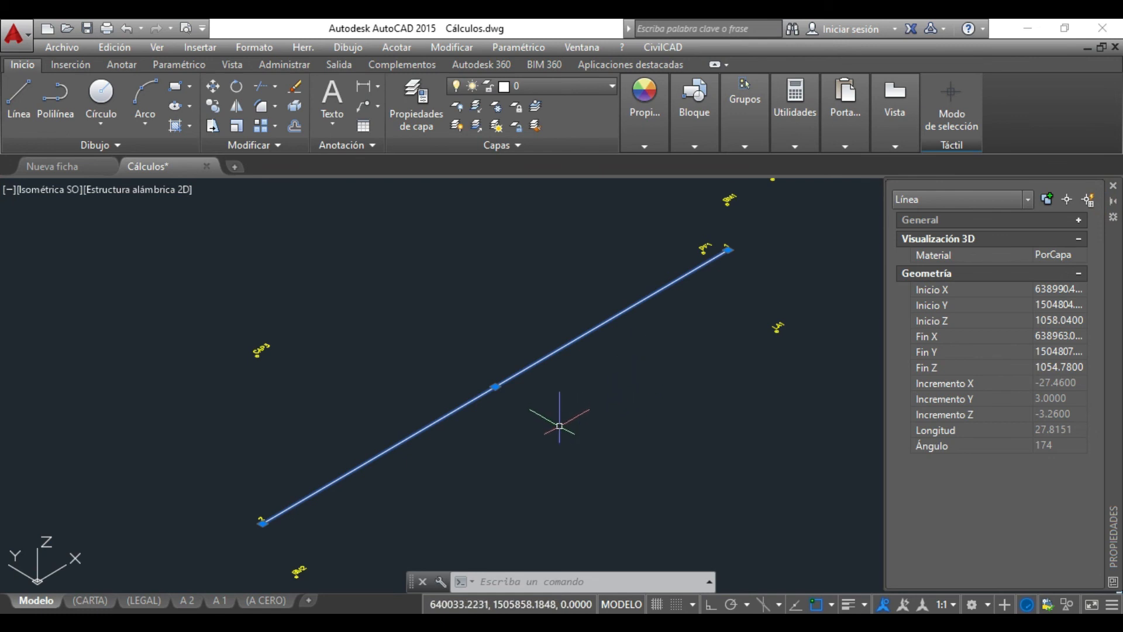
pyautogui.scroll(-2, 582, 357)
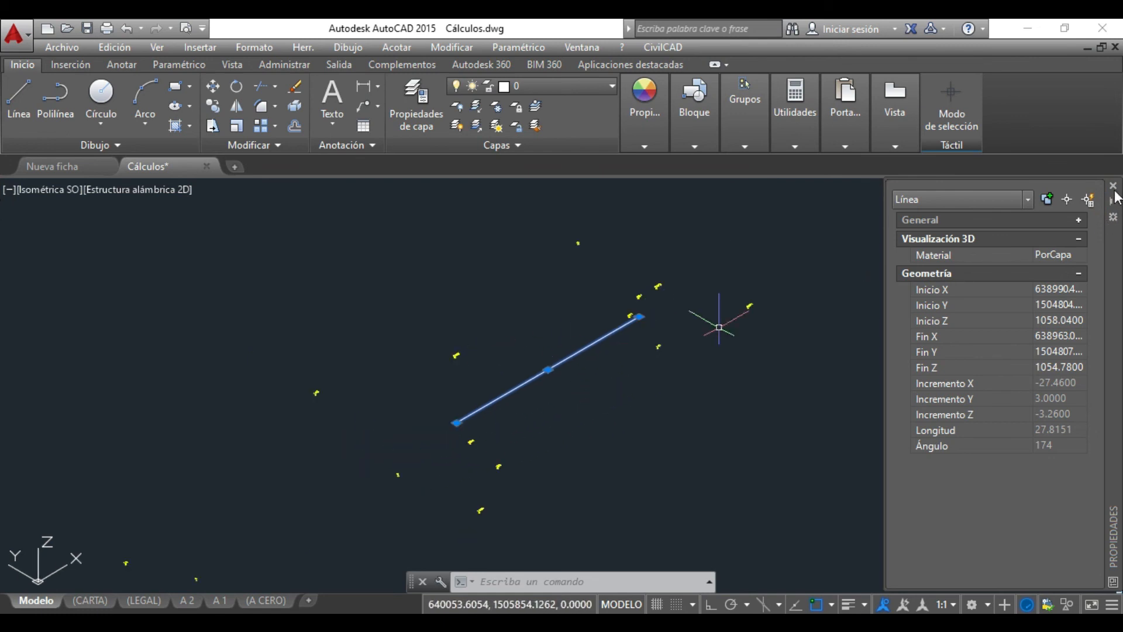
# Close the properties palette, deselect the line, and draw a new line from point 2 to point 3.
pyautogui.click(1114, 200)
pyautogui.press('Escape')
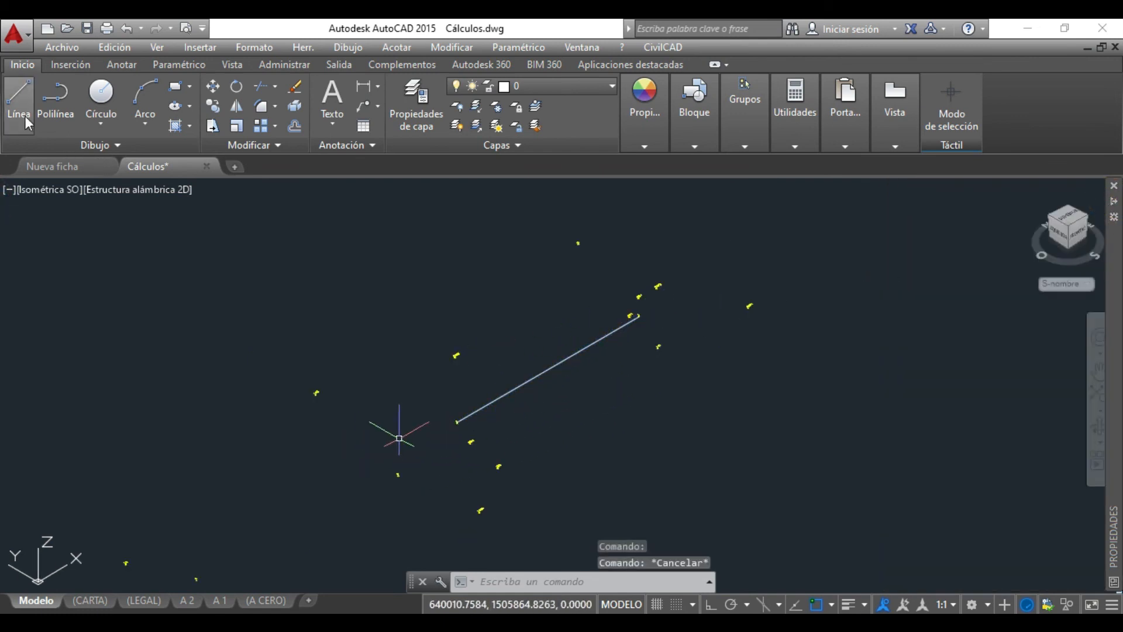
pyautogui.click(26, 123)
pyautogui.scroll(4, 452, 431)
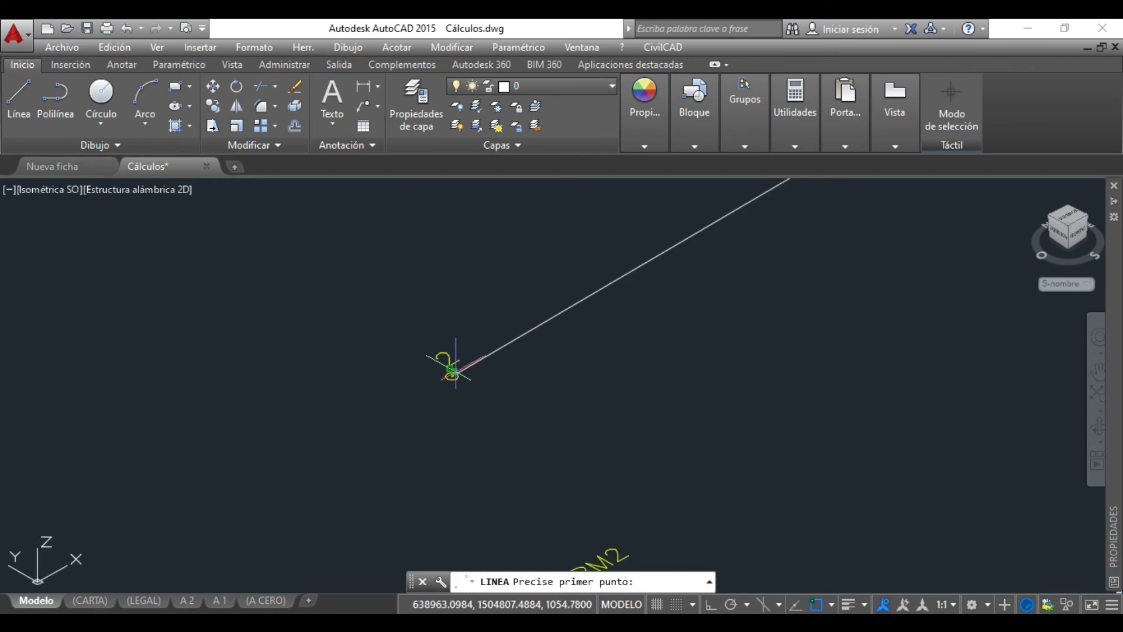
pyautogui.click(456, 370)
pyautogui.scroll(-5, 739, 389)
pyautogui.scroll(-2, 410, 326)
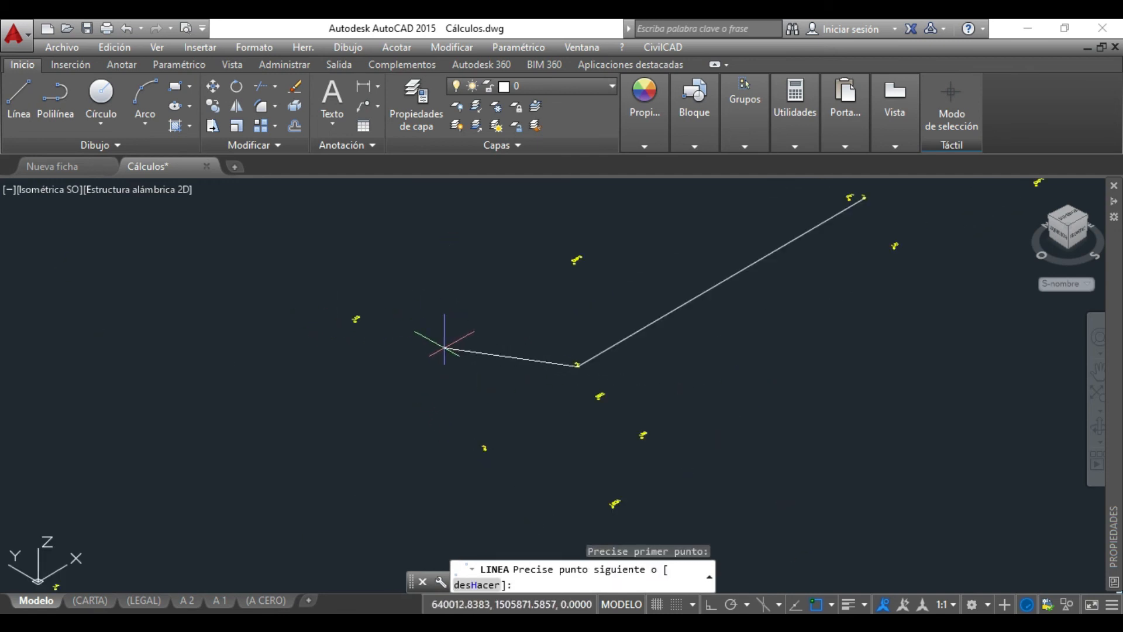
pyautogui.scroll(6, 484, 450)
pyautogui.click(484, 448)
# Continue the line from point 3 to point 4 and end the Line command.
pyautogui.scroll(-8, 667, 345)
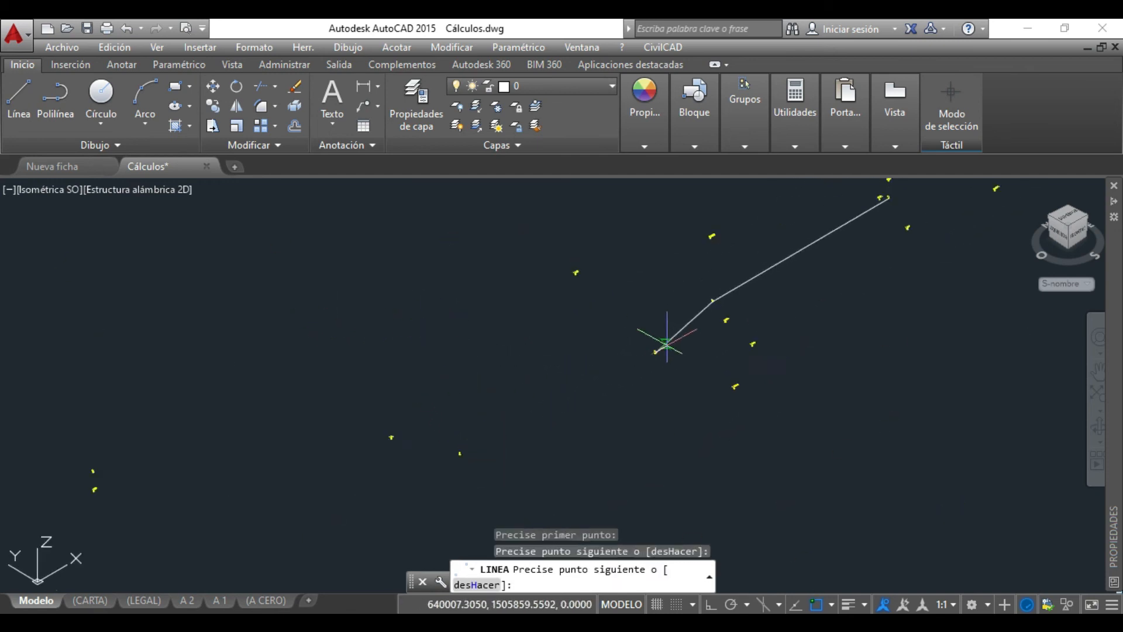
pyautogui.scroll(5, 494, 446)
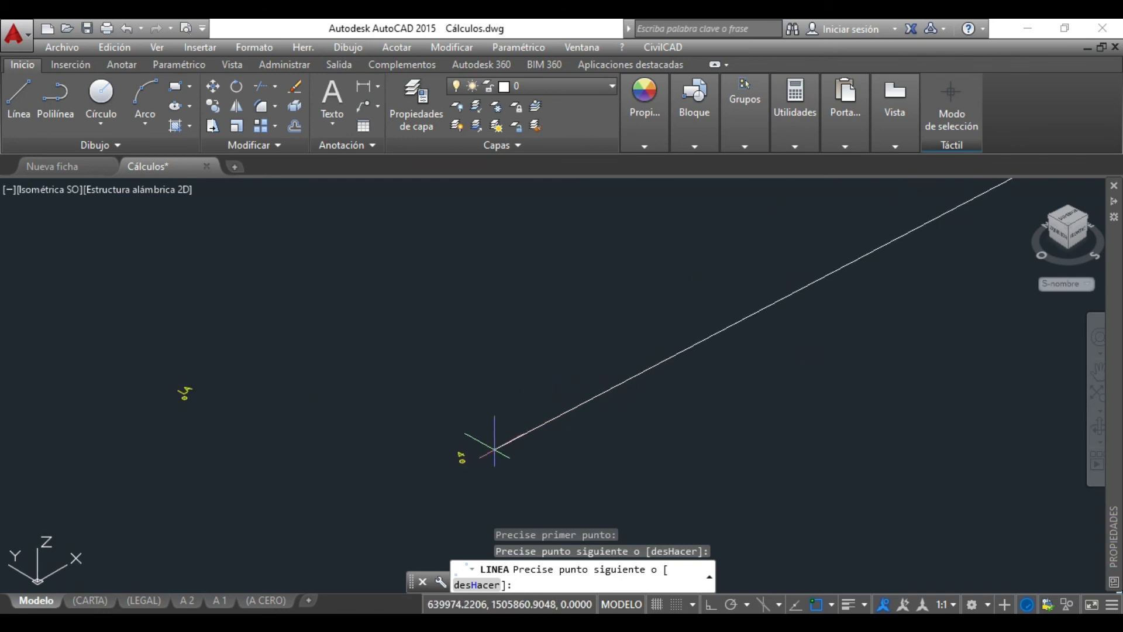
pyautogui.click(442, 468)
pyautogui.scroll(-5, 579, 433)
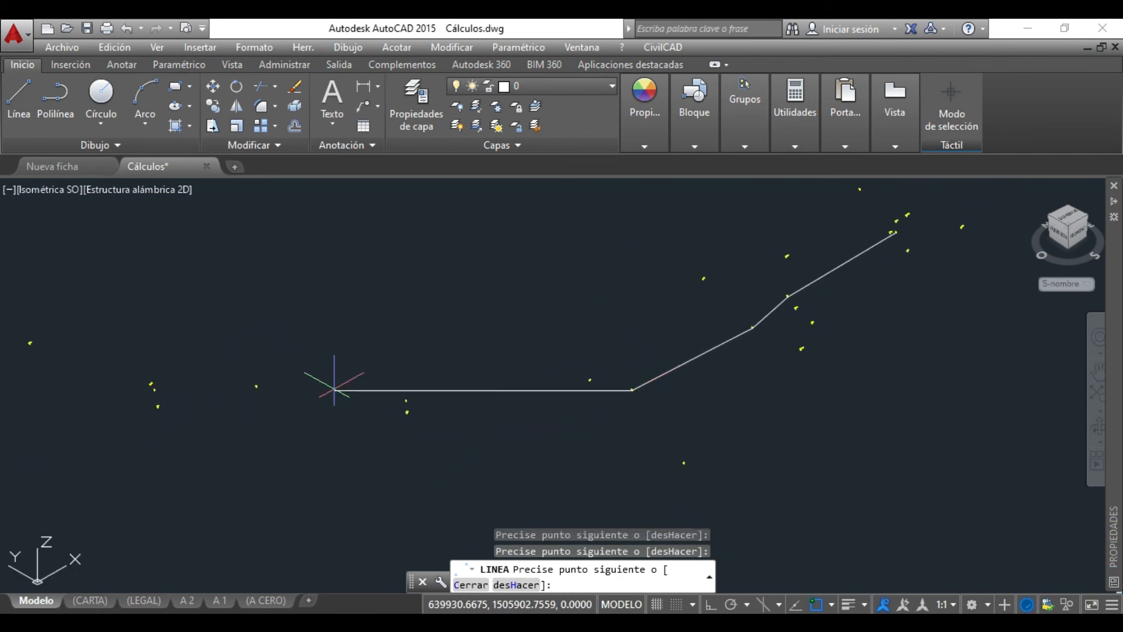
pyautogui.scroll(-3, 351, 383)
pyautogui.press('Escape')
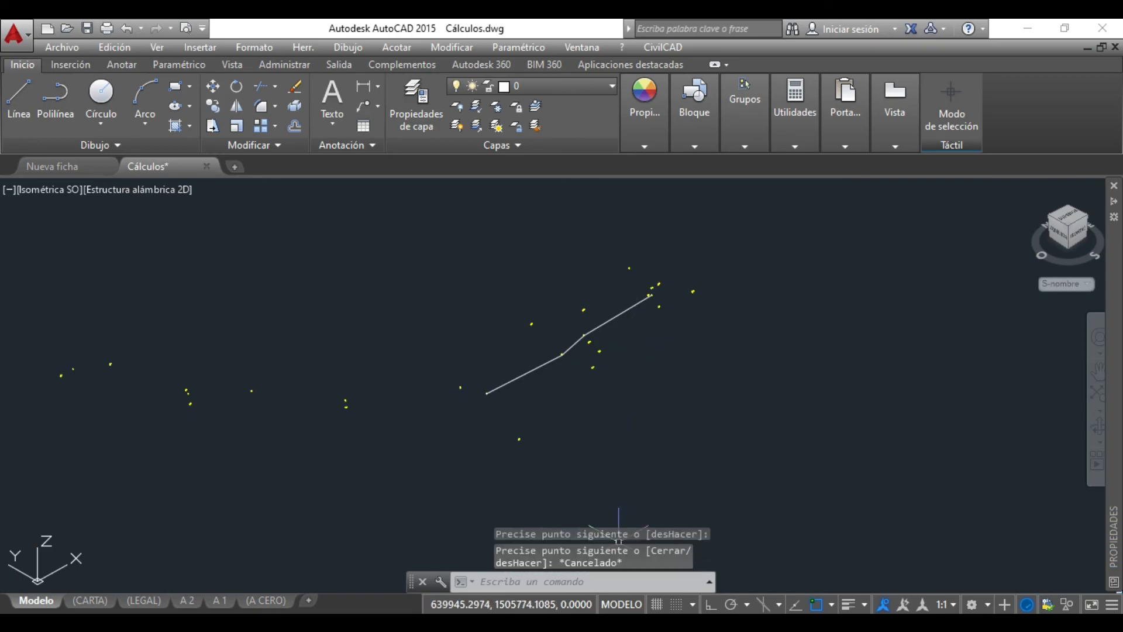
# Switch to Excel, review the point coordinates and the destination column, and clear all the sheet's tables.
pyautogui.hotkey('alt', 'Tab')
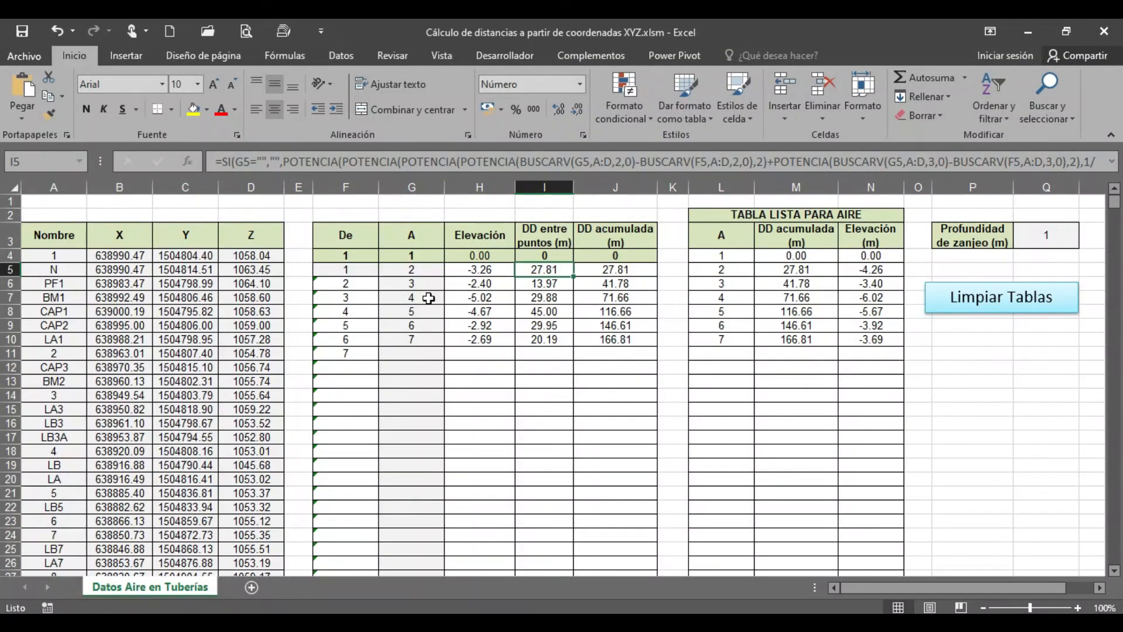
pyautogui.click(60, 258)
pyautogui.moveTo(233, 306); pyautogui.dragTo(258, 384)
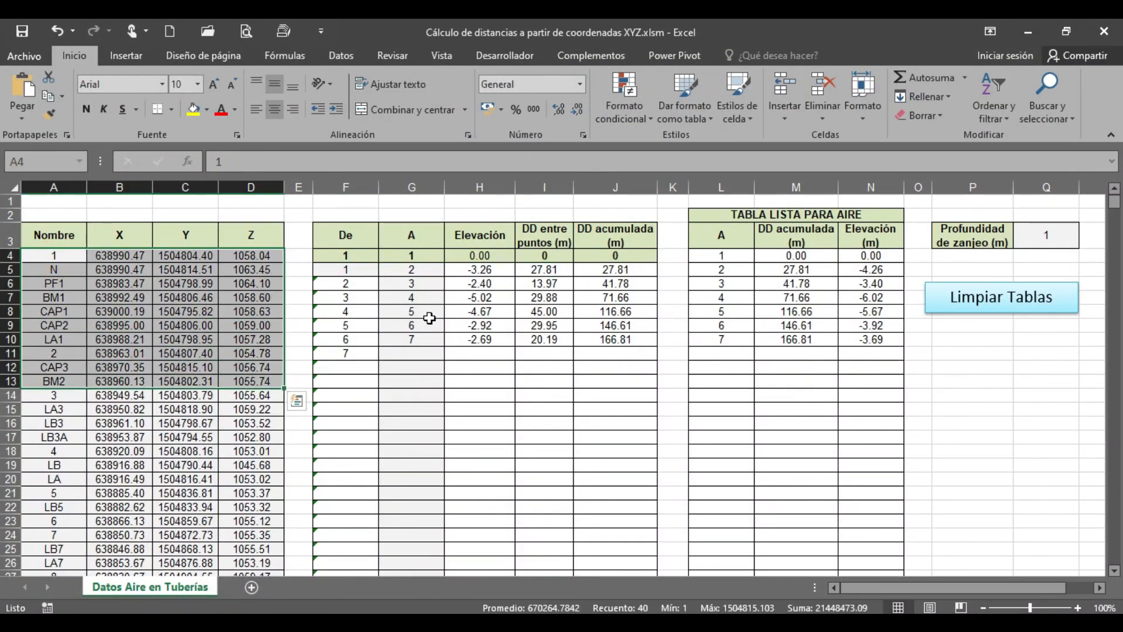
pyautogui.click(430, 352)
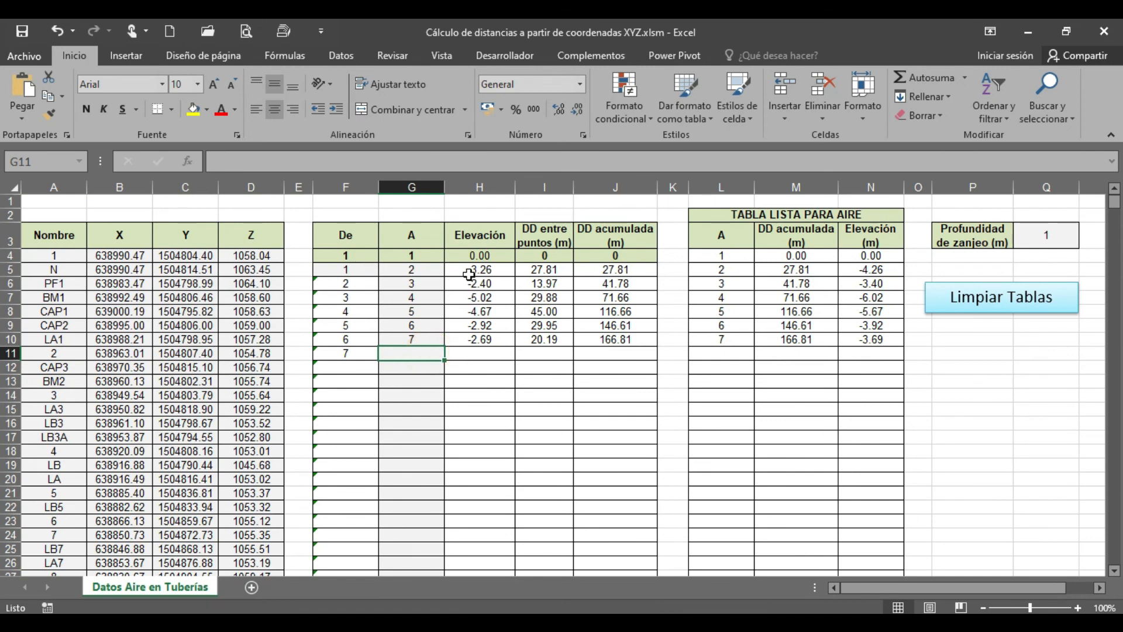
pyautogui.click(730, 243)
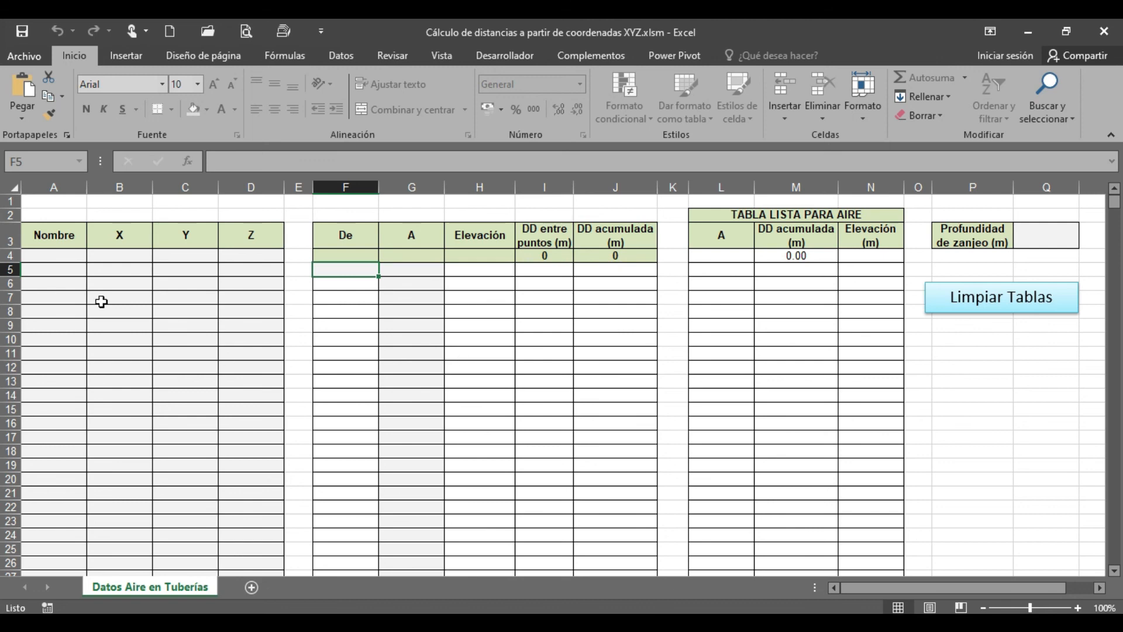
# Review the blank input areas for the XYZ coordinates, the destination points in column G and the trench depth in Q3.
pyautogui.moveTo(41, 256); pyautogui.dragTo(248, 451)
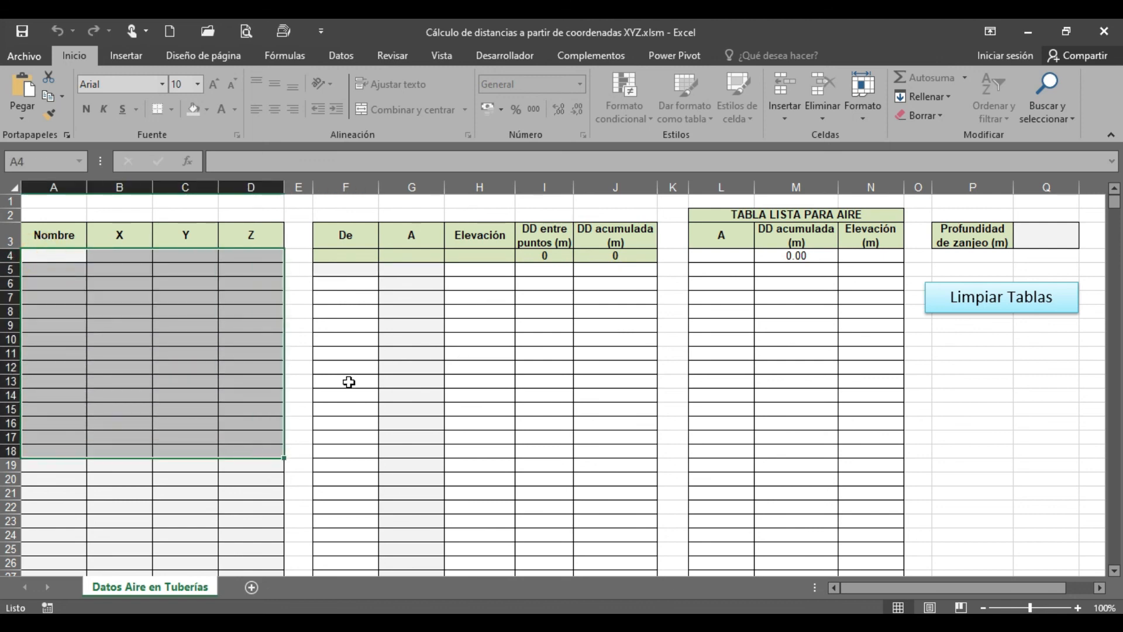
pyautogui.moveTo(385, 270); pyautogui.dragTo(421, 454)
pyautogui.click(727, 255)
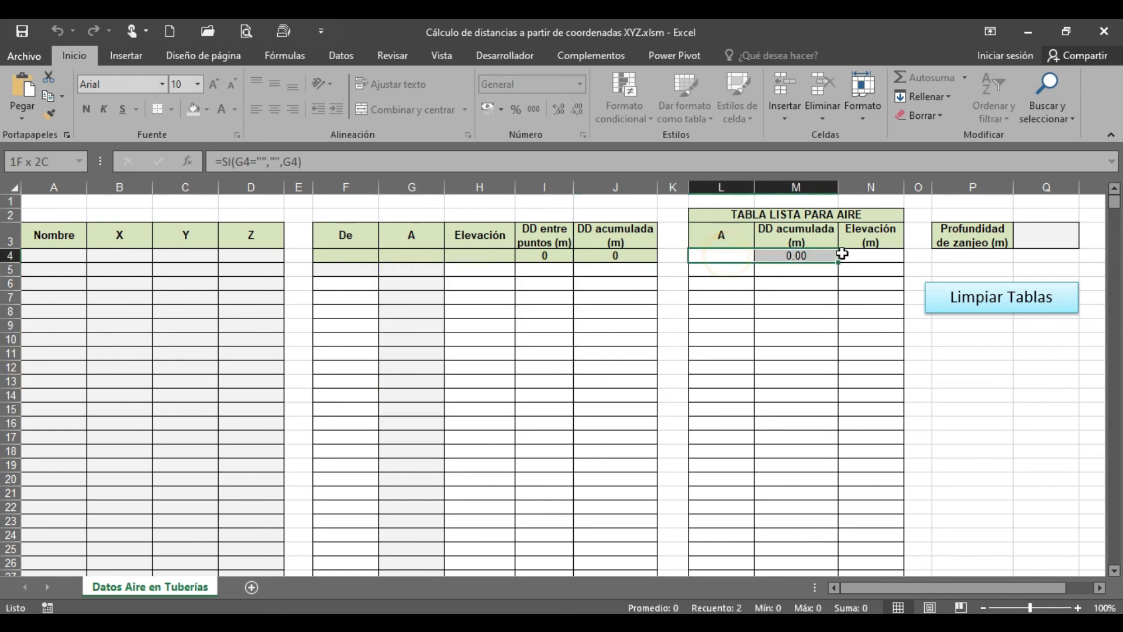
pyautogui.click(1004, 241)
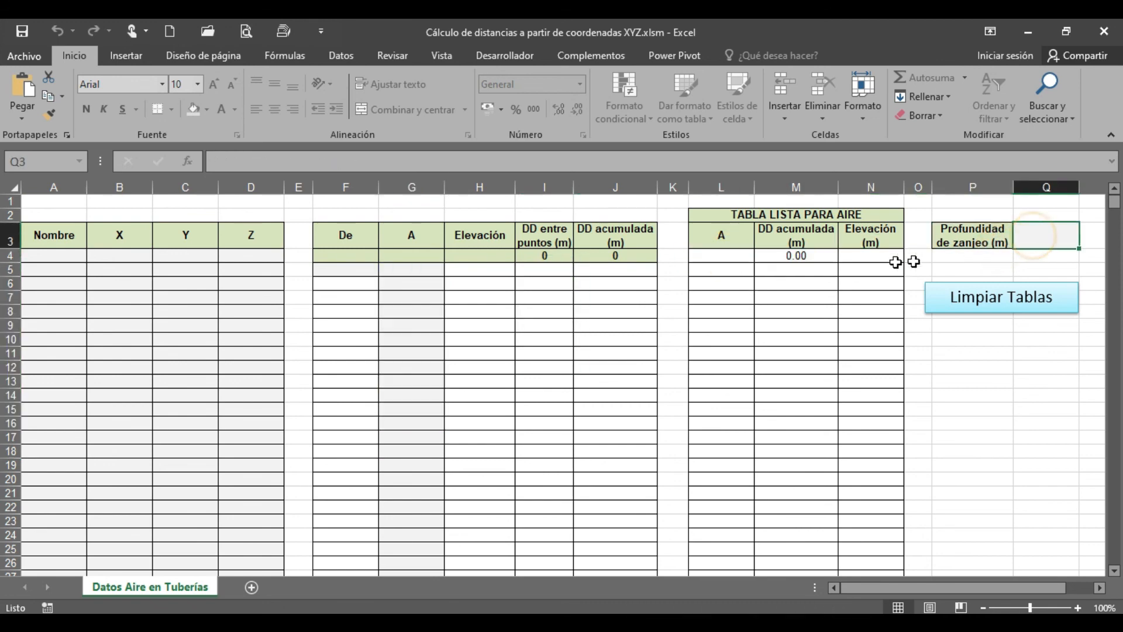
# Examine the TABLA LISTA PARA AIRE output range in columns L to N, starting at L4.
pyautogui.moveTo(721, 258); pyautogui.dragTo(883, 497)
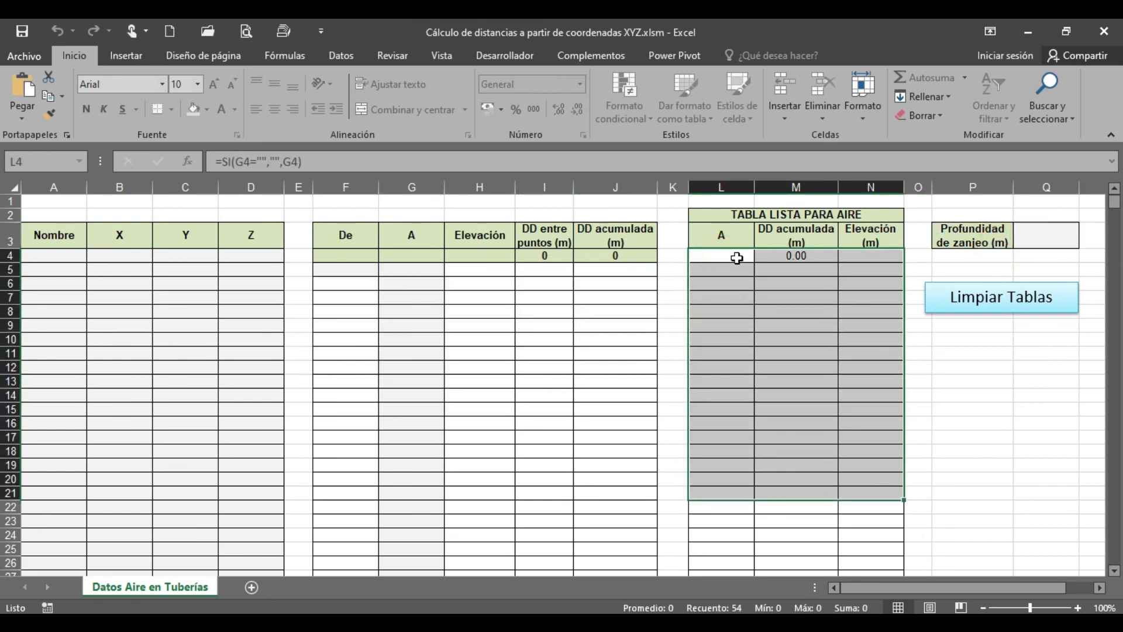
pyautogui.click(736, 258)
pyautogui.moveTo(722, 256); pyautogui.dragTo(870, 381)
pyautogui.click(724, 258)
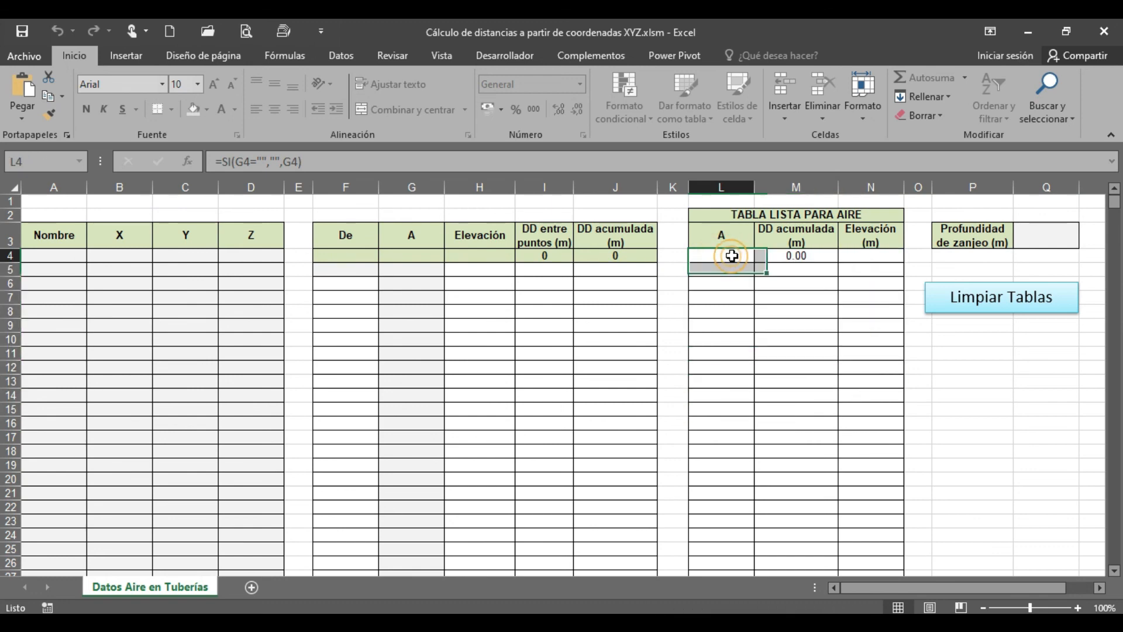